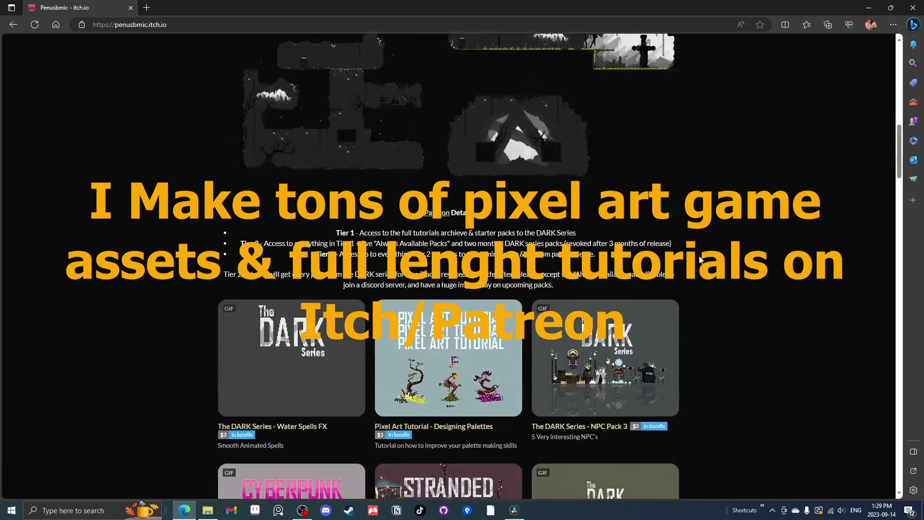
Browse the itch.io store page through the DARK Series packs to the 2023 and 2022 pixel art tutorials.
{"action": "scroll", "coordinate": [702, 256], "scroll_direction": "down", "scroll_amount": 5}
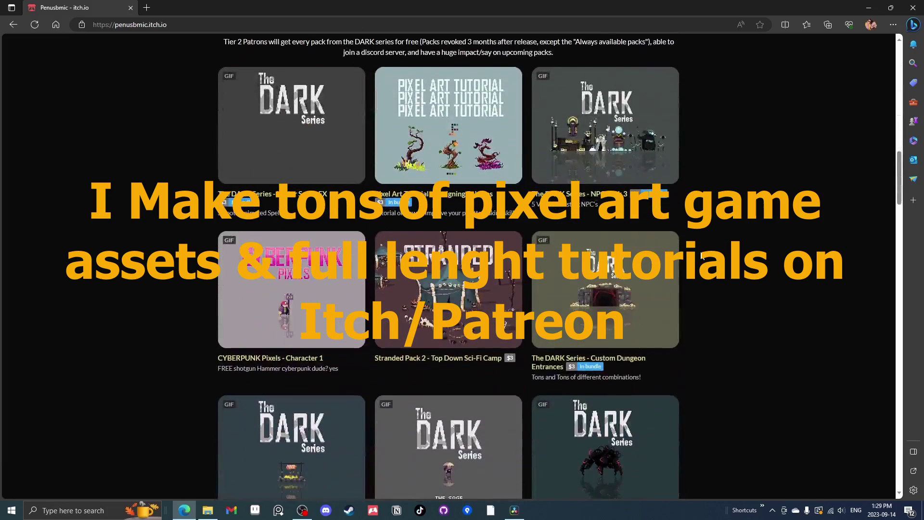
{"action": "scroll", "coordinate": [702, 257], "scroll_direction": "down", "scroll_amount": 5}
{"action": "scroll", "coordinate": [702, 257], "scroll_direction": "down", "scroll_amount": 5}
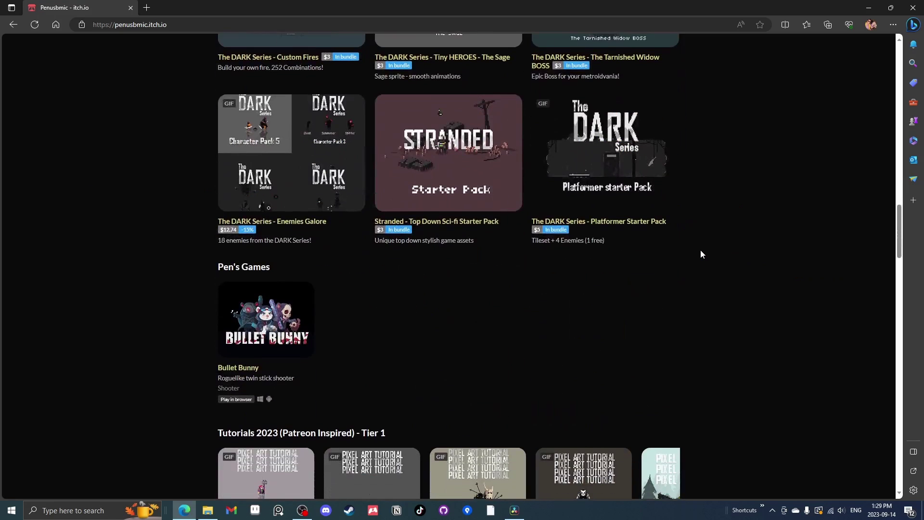
{"action": "scroll", "coordinate": [700, 255], "scroll_direction": "down", "scroll_amount": 5}
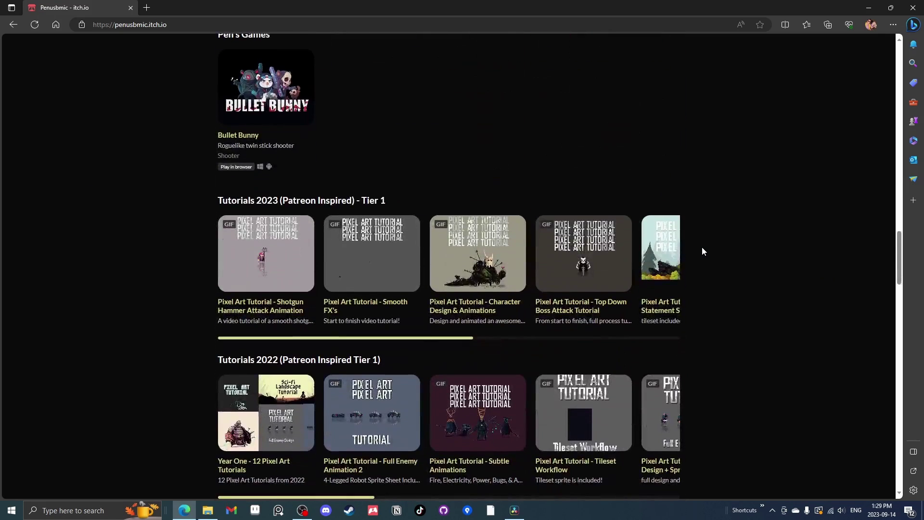
{"action": "scroll", "coordinate": [702, 251], "scroll_direction": "down", "scroll_amount": 5}
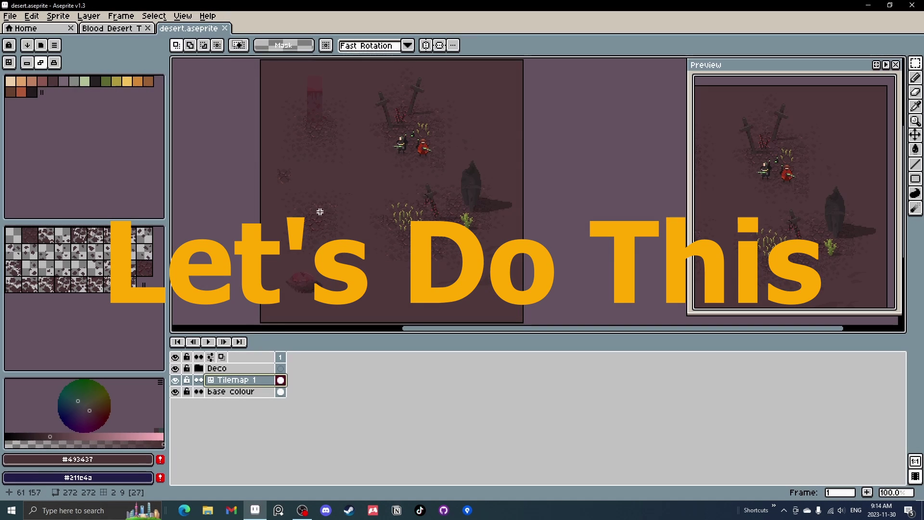
Switch to Aseprite and examine the ground tiles, plants and rocks of the desert scene up close.
{"action": "scroll", "coordinate": [392, 222], "scroll_direction": "up", "scroll_amount": 1}
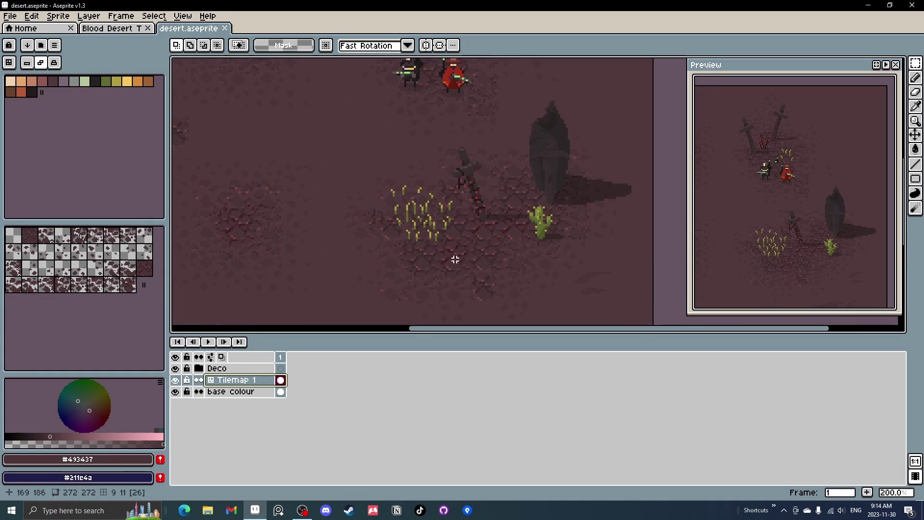
{"action": "scroll", "coordinate": [353, 176], "scroll_direction": "down", "scroll_amount": 1}
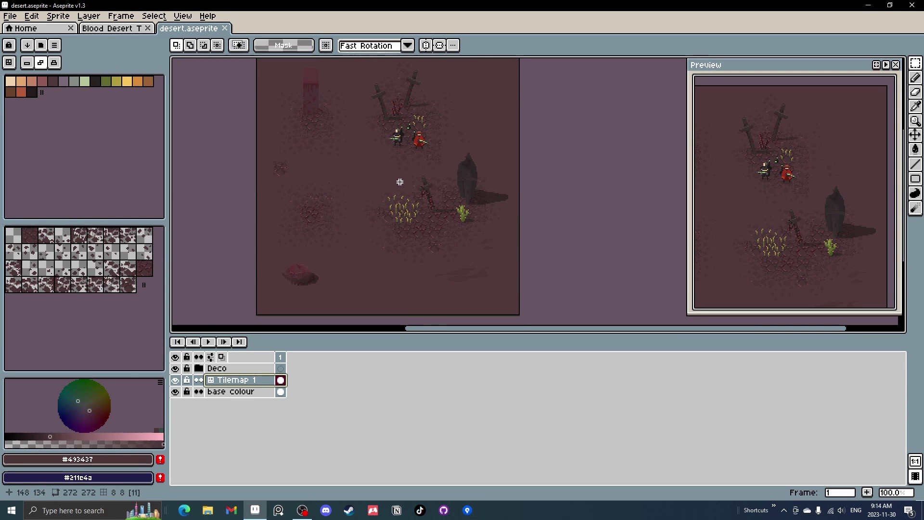
{"action": "scroll", "coordinate": [399, 147], "scroll_direction": "up", "scroll_amount": 1}
{"action": "left_click_drag", "start_coordinate": [389, 180], "coordinate": [370, 216]}
{"action": "left_click_drag", "start_coordinate": [356, 251], "coordinate": [352, 127]}
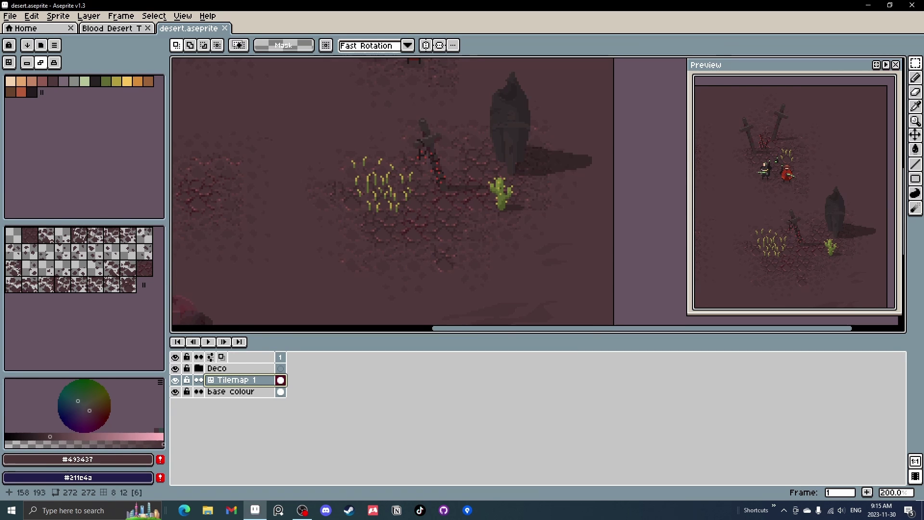
{"action": "left_click_drag", "start_coordinate": [374, 153], "coordinate": [438, 185]}
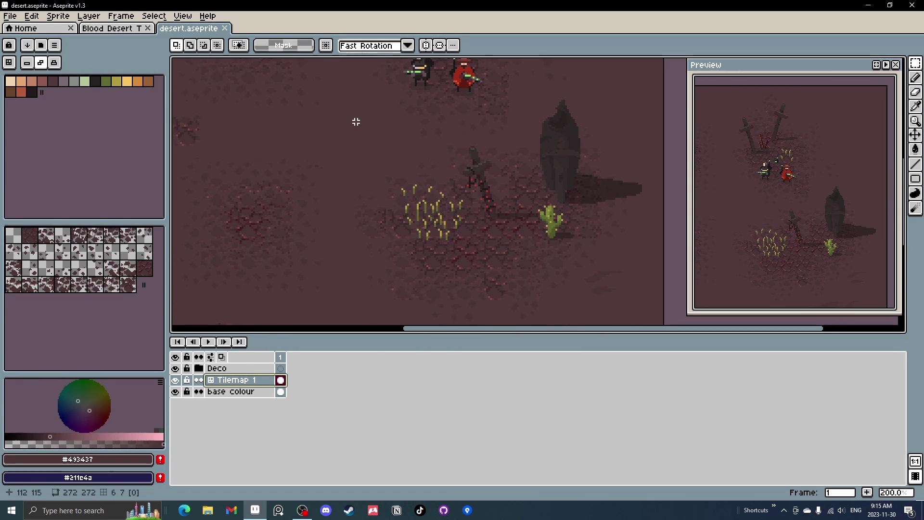
{"action": "left_click_drag", "start_coordinate": [356, 121], "coordinate": [327, 106]}
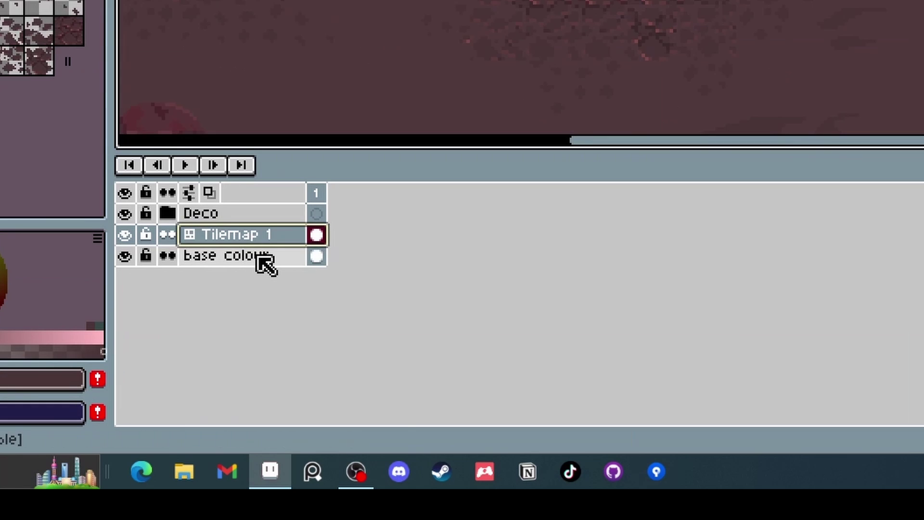
{"action": "right_click", "coordinate": [250, 392]}
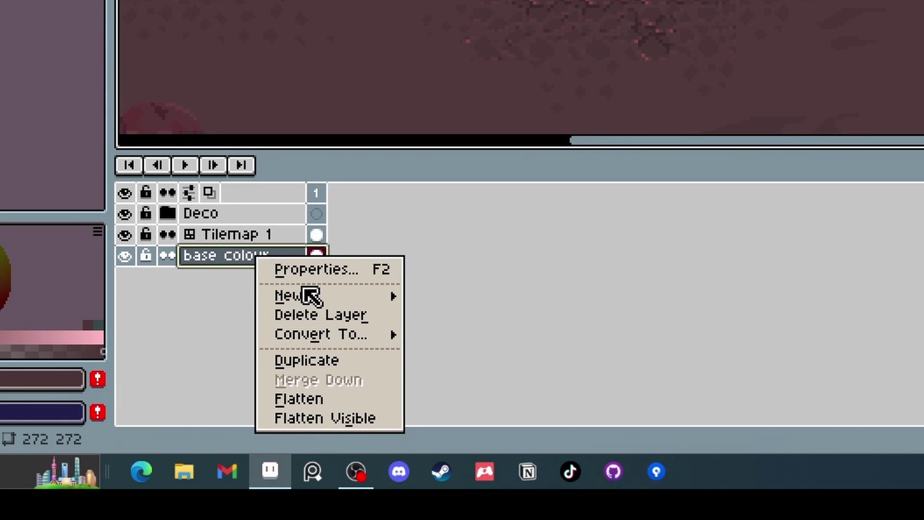
{"action": "mouse_move", "coordinate": [337, 305]}
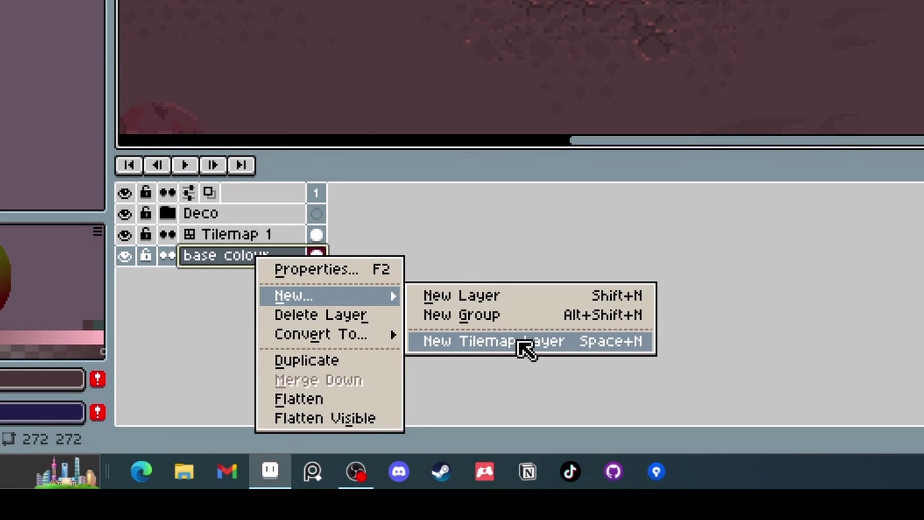
{"action": "left_click", "coordinate": [524, 347]}
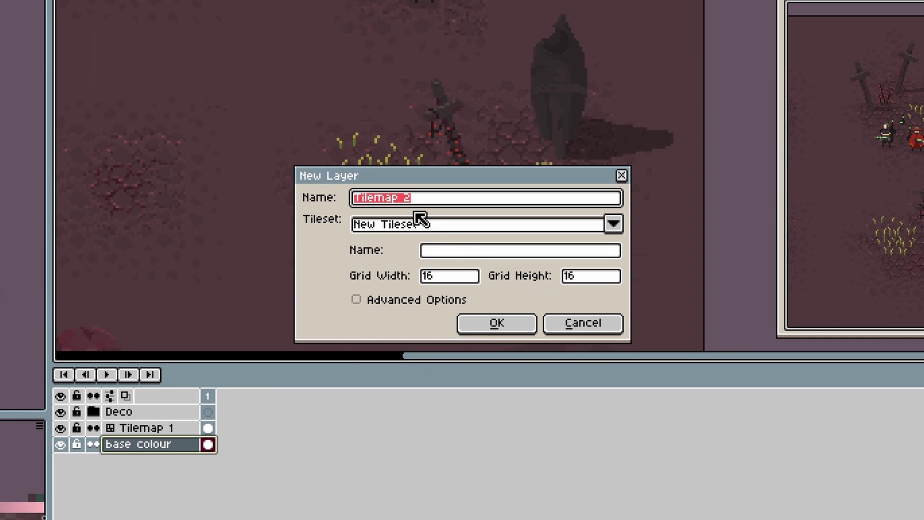
{"action": "left_click", "coordinate": [613, 224]}
{"action": "left_click", "coordinate": [613, 226]}
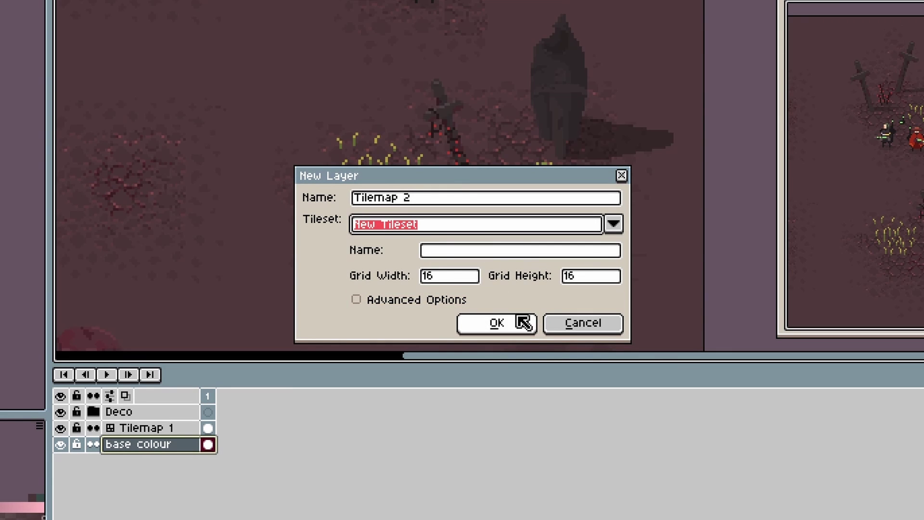
{"action": "left_click", "coordinate": [572, 324]}
Switch between the Tilemap 1 layer and the Deco group, ending with Tilemap 1 as the active layer.
{"action": "key", "text": "minus"}
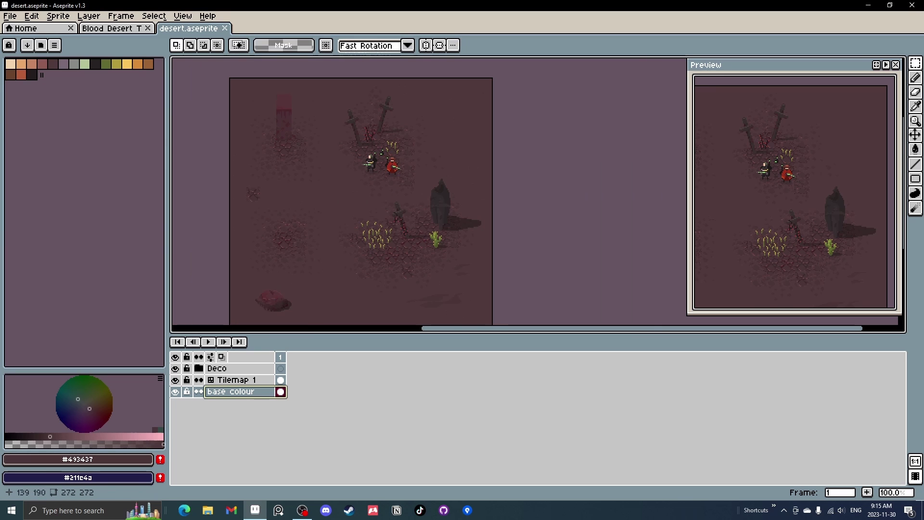
{"action": "left_click", "coordinate": [235, 380]}
{"action": "left_click_drag", "start_coordinate": [313, 269], "coordinate": [338, 243]}
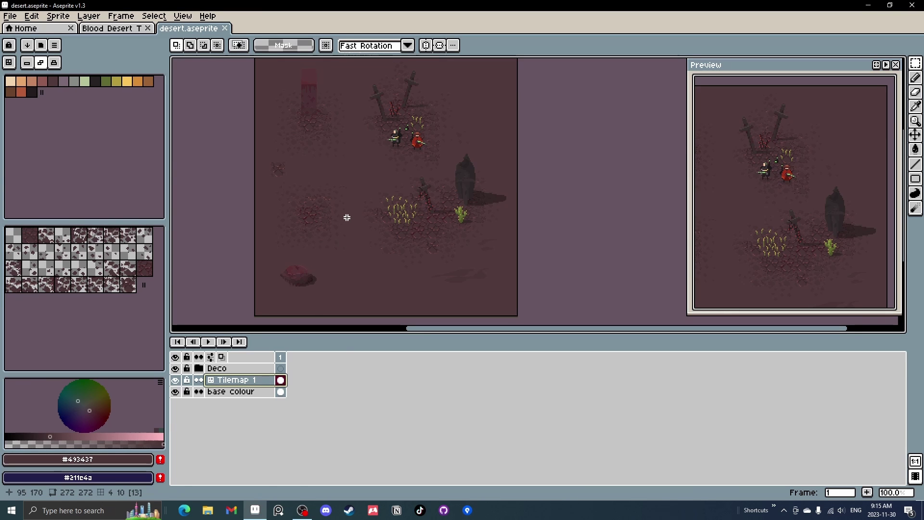
{"action": "left_click", "coordinate": [224, 369]}
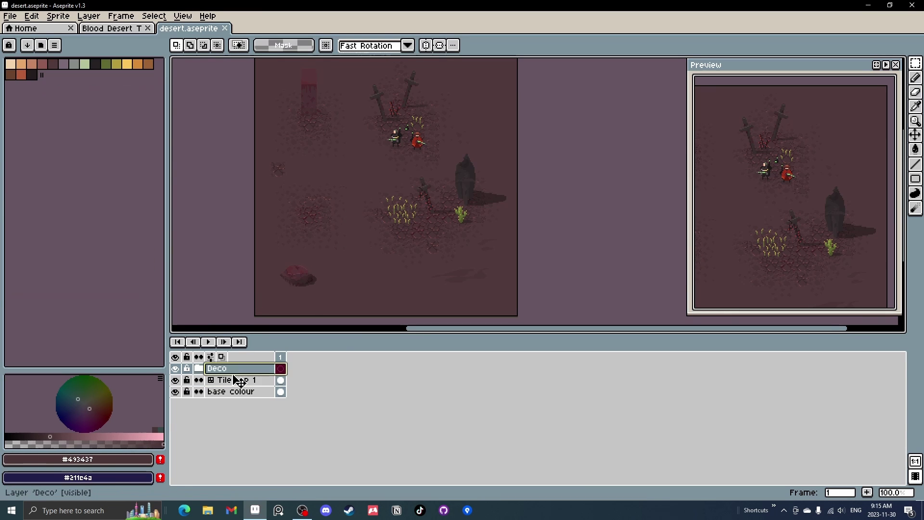
{"action": "left_click", "coordinate": [238, 381]}
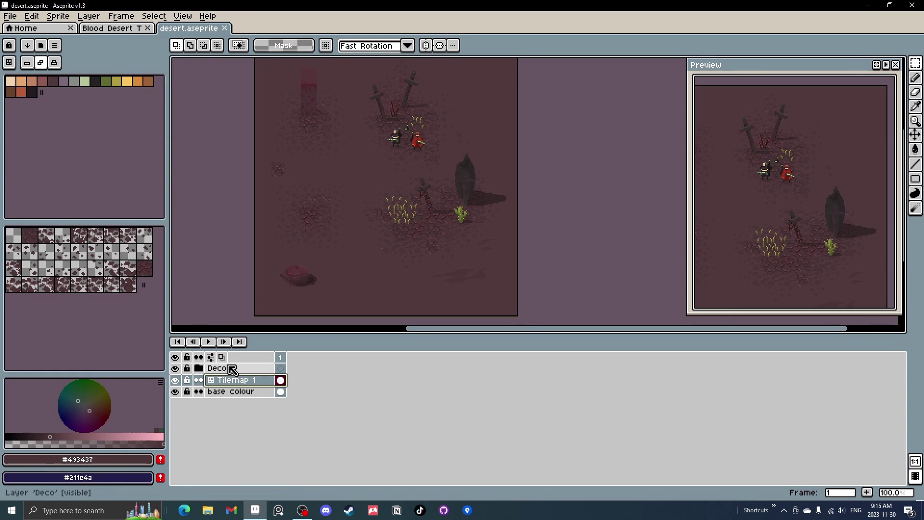
{"action": "left_click", "coordinate": [232, 368]}
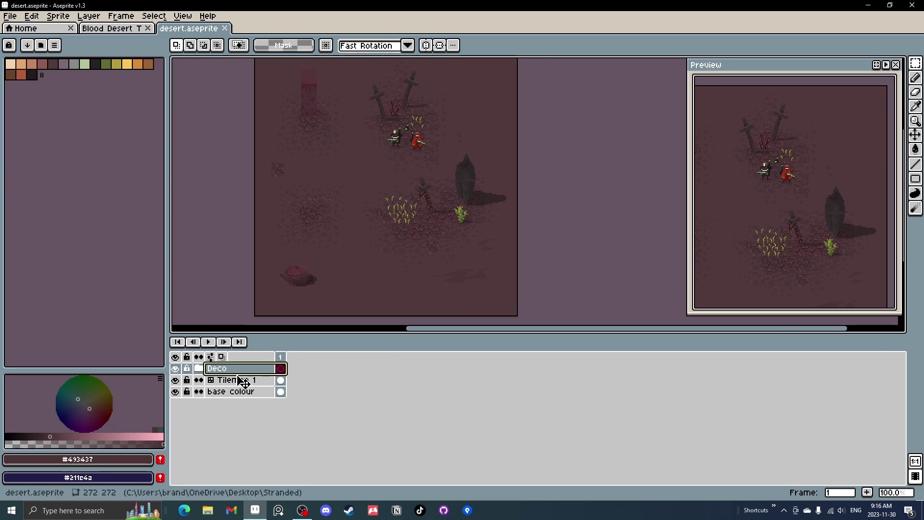
{"action": "left_click", "coordinate": [243, 381]}
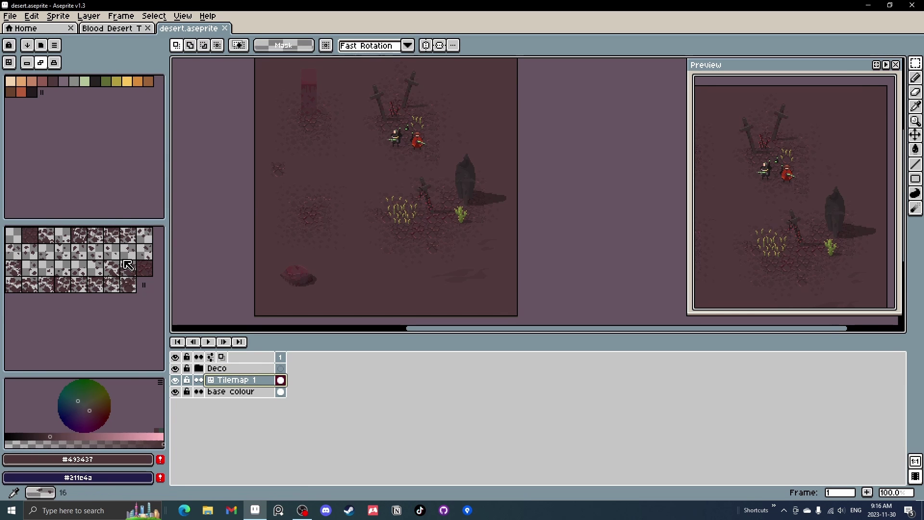
Hide the base colour layer and the Deco group to isolate the Tilemap 1 layer.
{"action": "left_click", "coordinate": [175, 392]}
{"action": "left_click", "coordinate": [175, 368]}
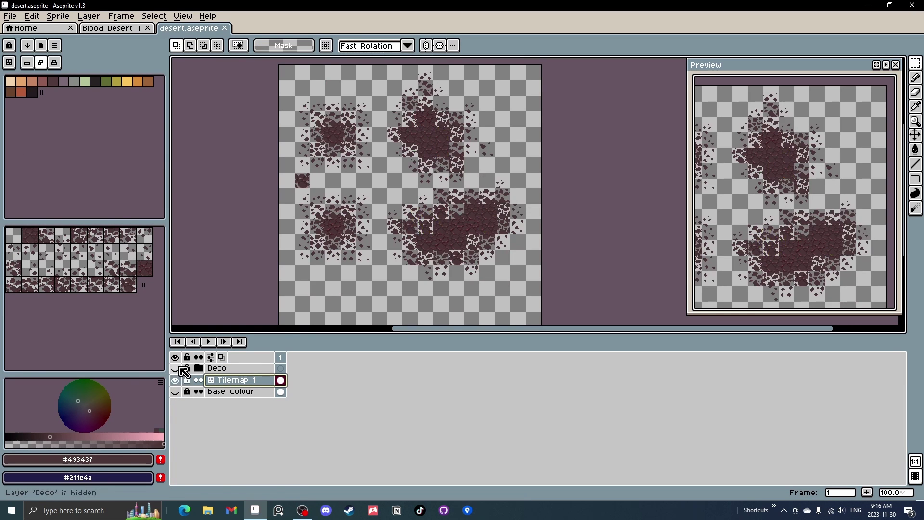
{"action": "left_click_drag", "start_coordinate": [360, 300], "coordinate": [360, 302]}
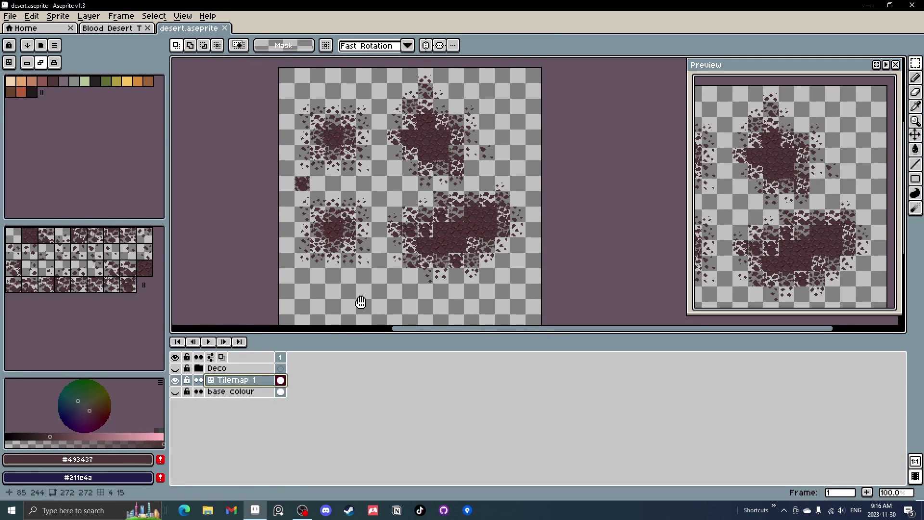
{"action": "left_click_drag", "start_coordinate": [369, 215], "coordinate": [350, 193]}
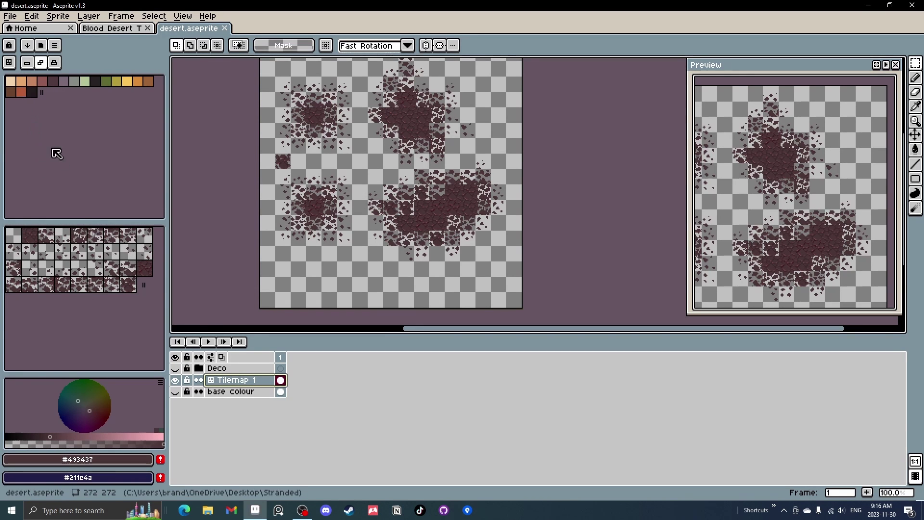
Paint a block of the solid stone tile along the canvas's lower edge with the Pencil tool, undoing the last stroke.
{"action": "left_click", "coordinate": [30, 234]}
{"action": "key", "text": "b"}
{"action": "left_click", "coordinate": [325, 284]}
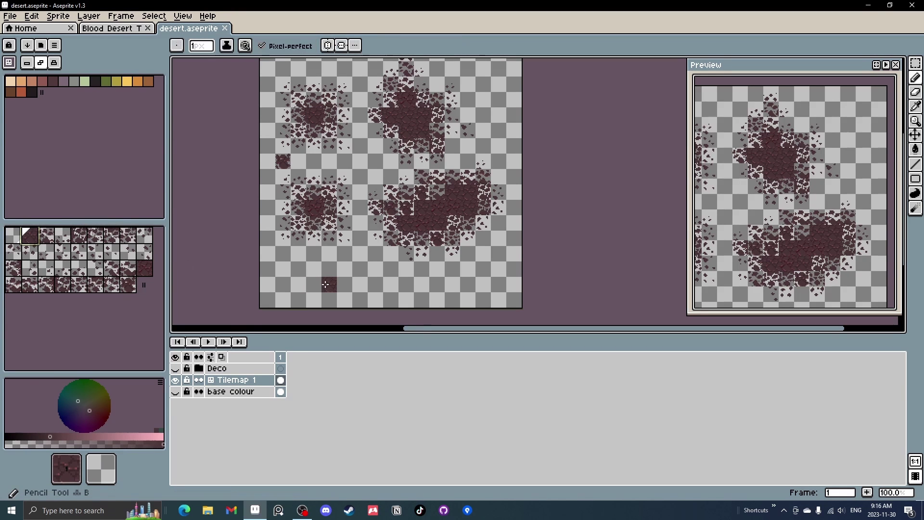
{"action": "mouse_move", "coordinate": [328, 285]}
{"action": "left_mouse_down"}
{"action": "mouse_move", "coordinate": [344, 273]}
{"action": "mouse_move", "coordinate": [333, 275]}
{"action": "mouse_move", "coordinate": [369, 284]}
{"action": "mouse_move", "coordinate": [301, 281]}
{"action": "mouse_move", "coordinate": [257, 303]}
{"action": "left_mouse_up"}
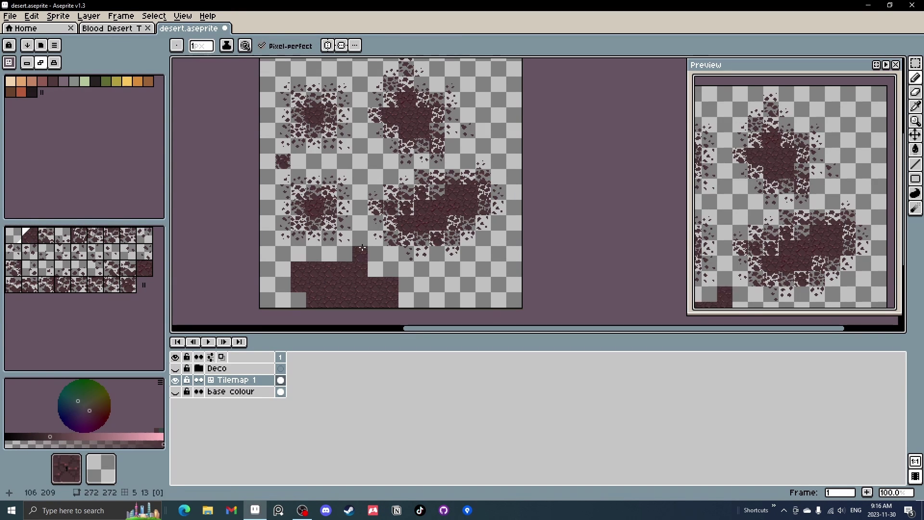
{"action": "left_click_drag", "start_coordinate": [371, 260], "coordinate": [375, 257]}
{"action": "key", "text": "ctrl+z"}
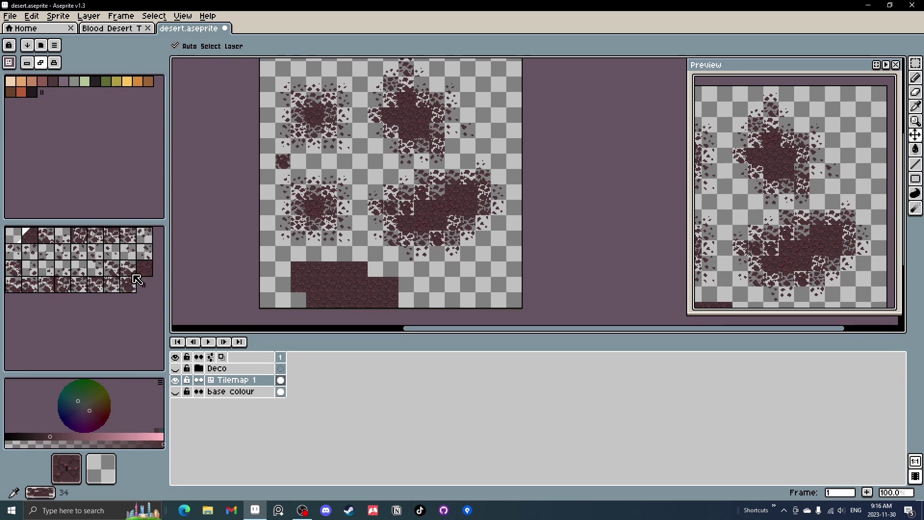
Place broken-edge tile 28 at the upper-right end of the painted stone block.
{"action": "key", "text": "ctrl"}
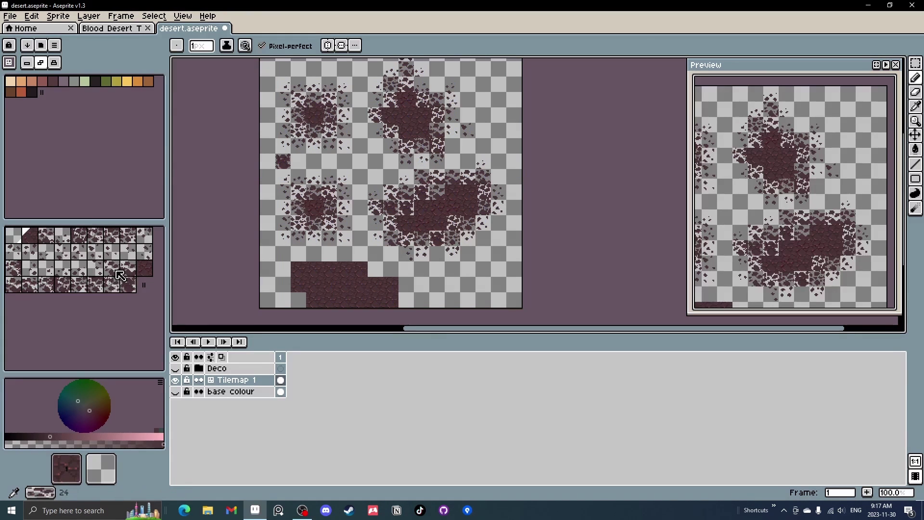
{"action": "left_click", "coordinate": [30, 284]}
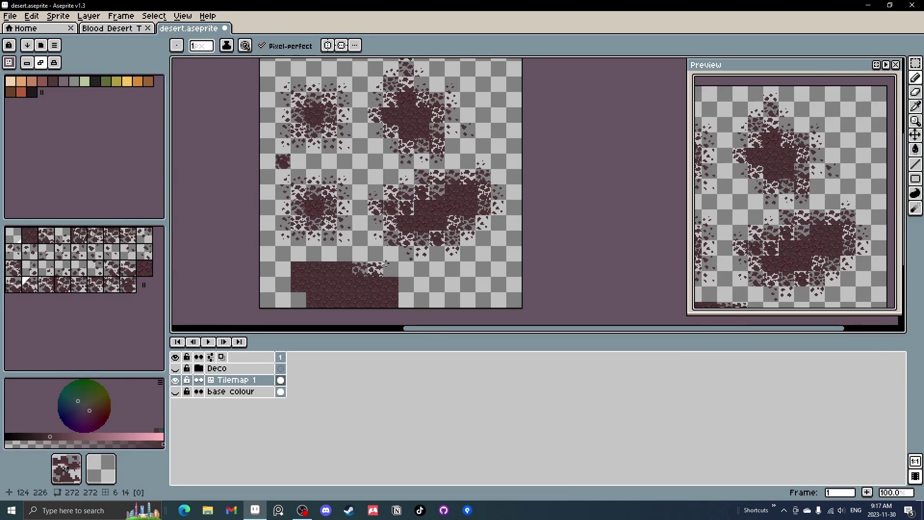
{"action": "left_click_drag", "start_coordinate": [414, 255], "coordinate": [397, 243]}
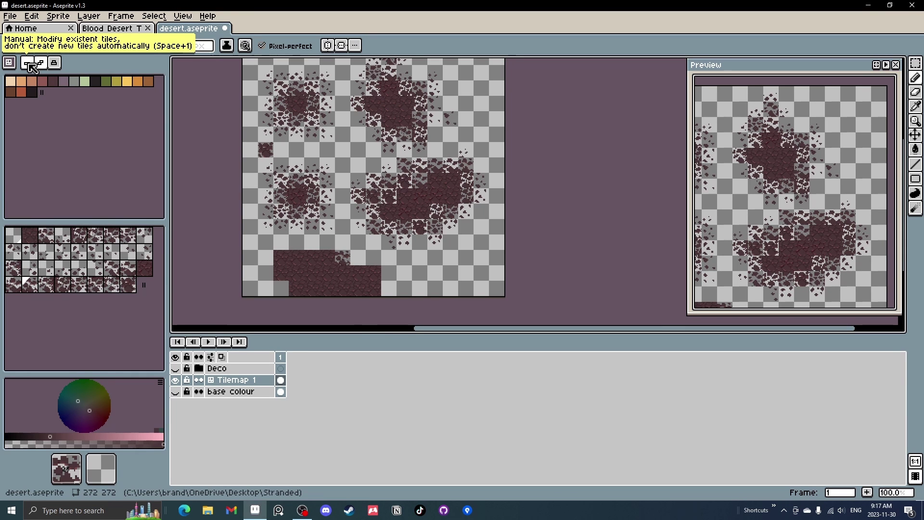
Switch tileset editing to Manual mode and sample the highlight colour #804947 from the stone tiles.
{"action": "left_click", "coordinate": [32, 66]}
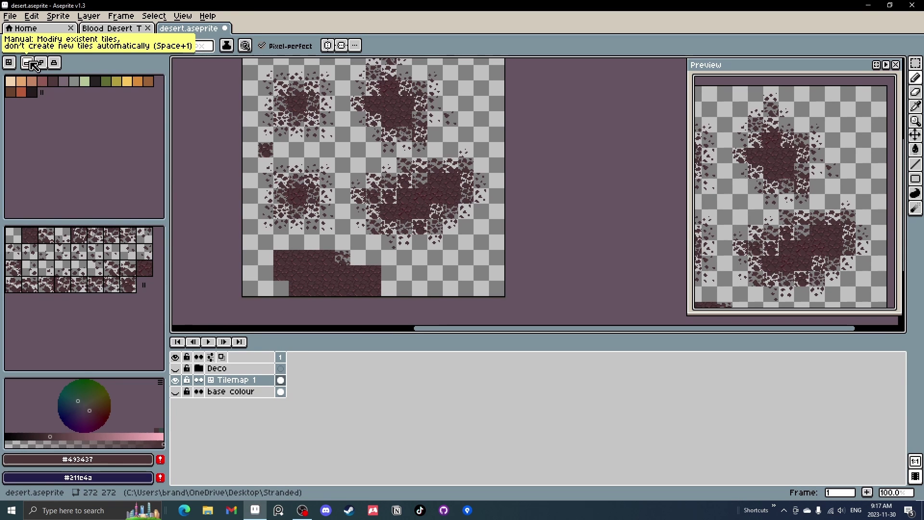
{"action": "scroll", "coordinate": [299, 261], "scroll_direction": "up", "scroll_amount": 1}
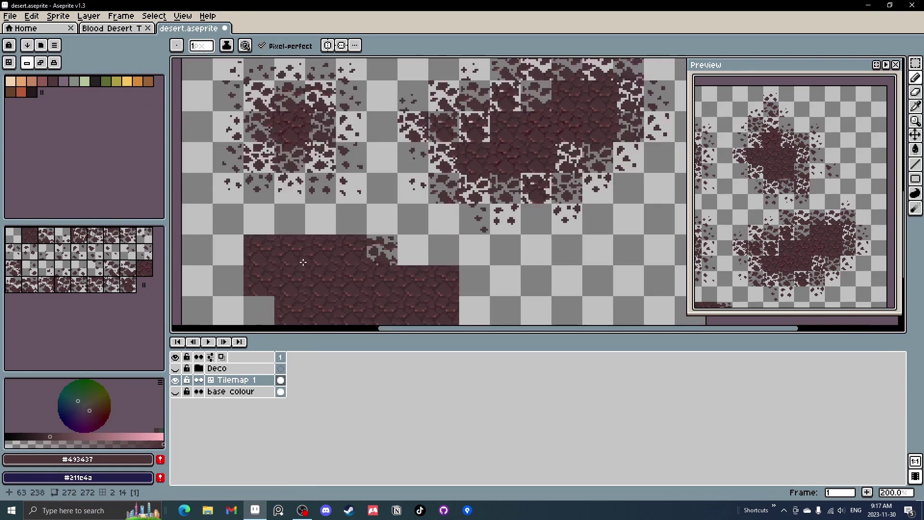
{"action": "scroll", "coordinate": [299, 262], "scroll_direction": "up", "scroll_amount": 3}
{"action": "left_click", "coordinate": [308, 231], "text": "alt"}
{"action": "scroll", "coordinate": [313, 231], "scroll_direction": "up", "scroll_amount": 1}
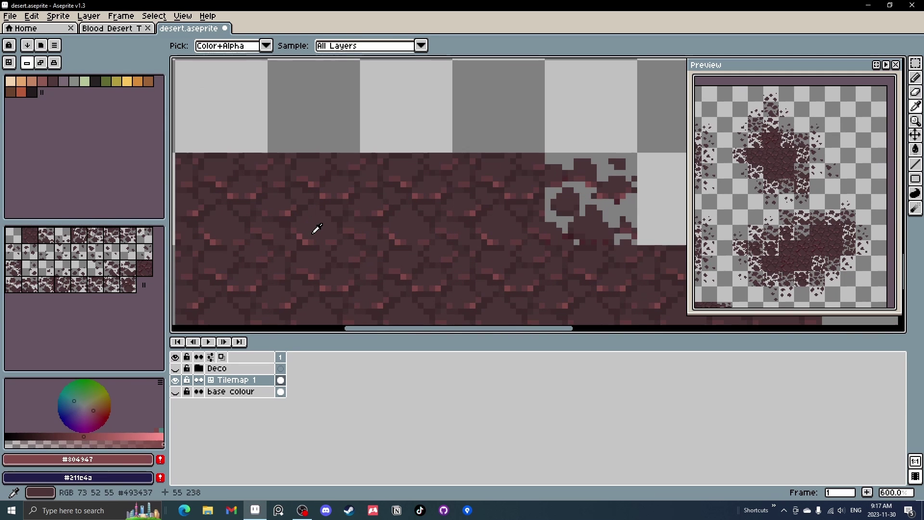
Try drawing Pencil strokes on the repeated stone tile in Manual mode, and undo them.
{"action": "scroll", "coordinate": [316, 234], "scroll_direction": "up", "scroll_amount": 1}
{"action": "scroll", "coordinate": [316, 239], "scroll_direction": "down", "scroll_amount": 1}
{"action": "scroll", "coordinate": [316, 239], "scroll_direction": "up", "scroll_amount": 1}
{"action": "scroll", "coordinate": [327, 235], "scroll_direction": "down", "scroll_amount": 2}
{"action": "mouse_move", "coordinate": [327, 227]}
{"action": "left_mouse_down"}
{"action": "mouse_move", "coordinate": [348, 157]}
{"action": "mouse_move", "coordinate": [343, 163]}
{"action": "left_mouse_up"}
{"action": "scroll", "coordinate": [343, 161], "scroll_direction": "up", "scroll_amount": 1}
{"action": "key", "text": "ctrl+z"}
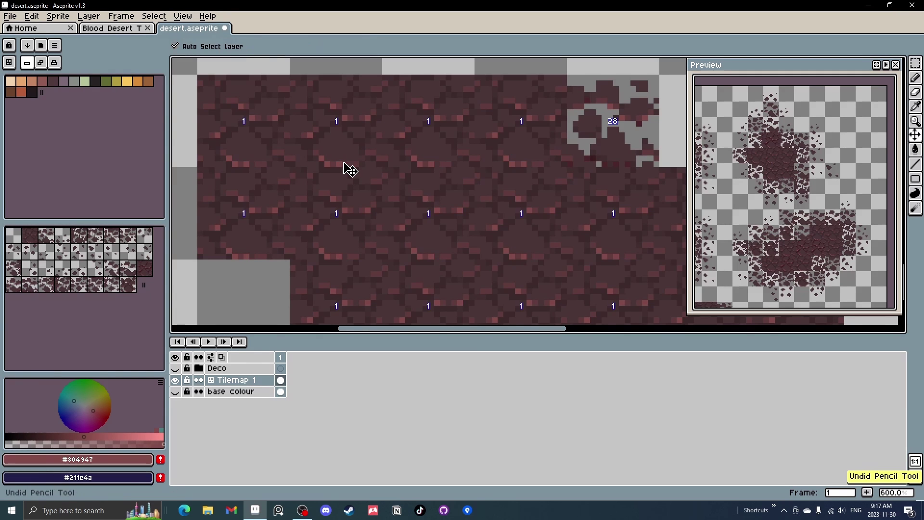
{"action": "key", "text": "ctrl+z"}
{"action": "mouse_move", "coordinate": [334, 234]}
{"action": "left_mouse_down"}
{"action": "mouse_move", "coordinate": [344, 245]}
{"action": "mouse_move", "coordinate": [332, 243]}
{"action": "left_mouse_up"}
{"action": "key", "text": "ctrl+z"}
{"action": "key", "text": "ctrl+z"}
{"action": "key", "text": "ctrl+z"}
{"action": "scroll", "coordinate": [380, 236], "scroll_direction": "down", "scroll_amount": 4}
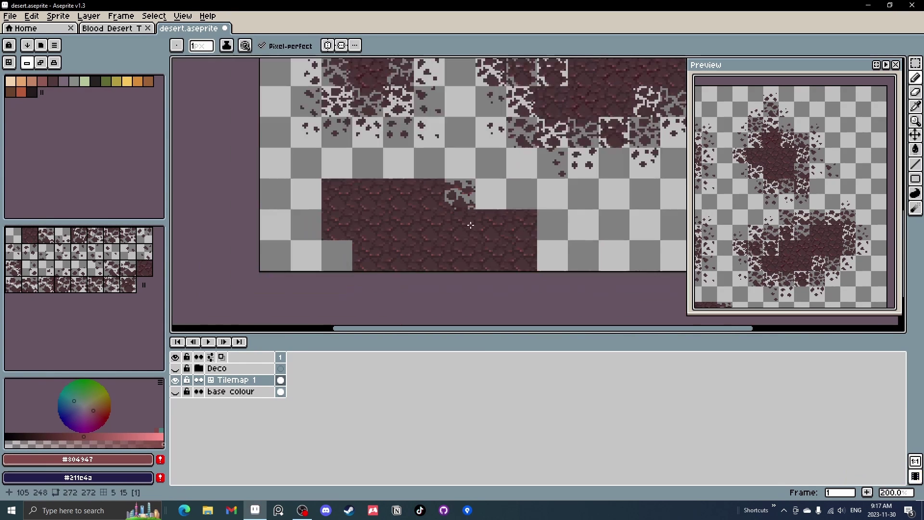
{"action": "scroll", "coordinate": [501, 226], "scroll_direction": "up", "scroll_amount": 3}
{"action": "scroll", "coordinate": [506, 212], "scroll_direction": "up", "scroll_amount": 2}
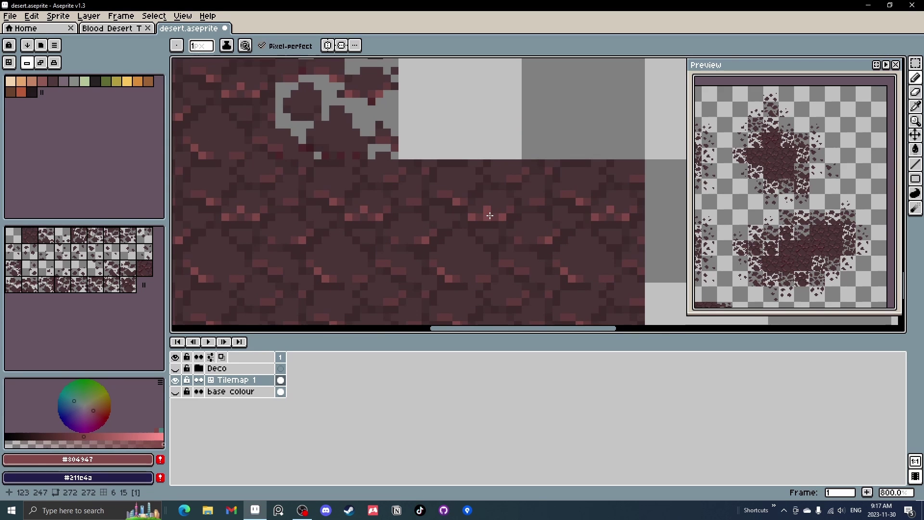
{"action": "scroll", "coordinate": [430, 245], "scroll_direction": "down", "scroll_amount": 4}
{"action": "scroll", "coordinate": [430, 245], "scroll_direction": "down", "scroll_amount": 3}
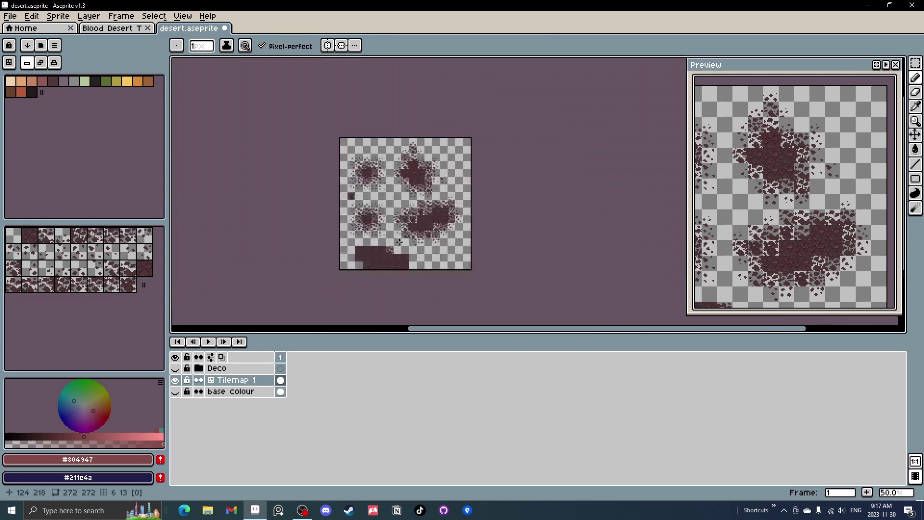
Switch tileset editing to Auto mode, try a Pencil stroke on one tile of the stone block, and undo it.
{"action": "scroll", "coordinate": [415, 225], "scroll_direction": "up", "scroll_amount": 4}
{"action": "key", "text": "ctrl+z"}
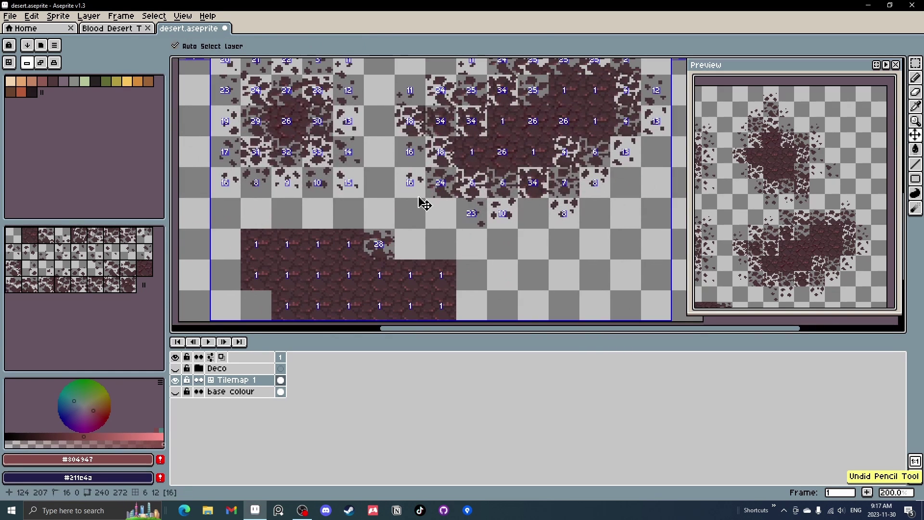
{"action": "left_click_drag", "start_coordinate": [277, 246], "coordinate": [332, 167]}
{"action": "scroll", "coordinate": [342, 203], "scroll_direction": "up", "scroll_amount": 1}
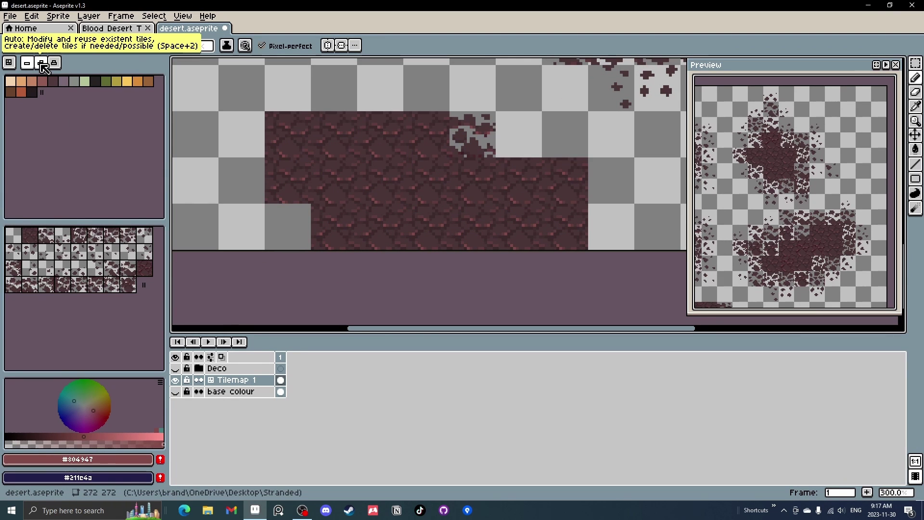
{"action": "scroll", "coordinate": [352, 161], "scroll_direction": "up", "scroll_amount": 4}
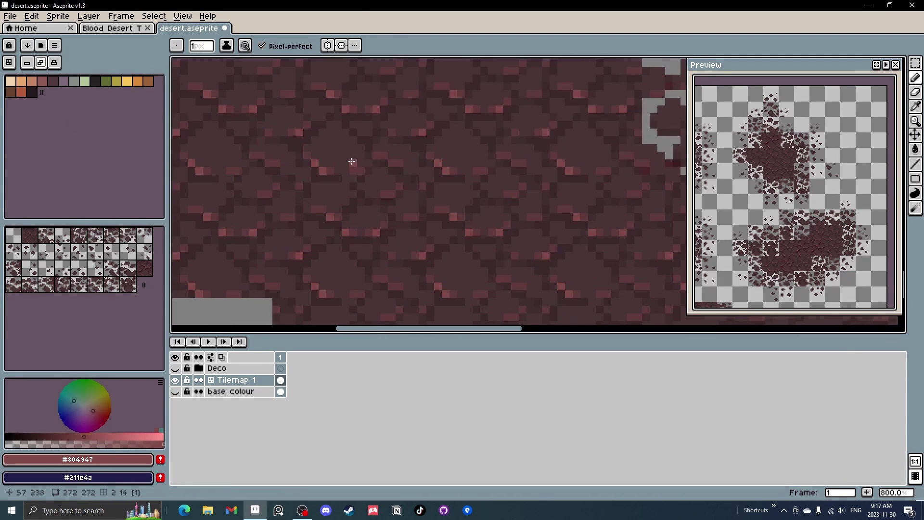
{"action": "left_click_drag", "start_coordinate": [351, 161], "coordinate": [385, 161]}
{"action": "scroll", "coordinate": [370, 168], "scroll_direction": "down", "scroll_amount": 1}
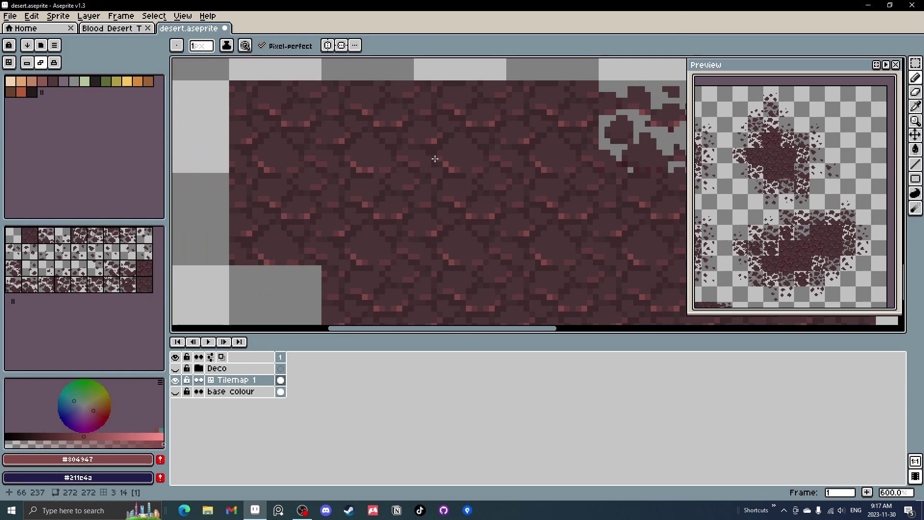
{"action": "left_click_drag", "start_coordinate": [447, 156], "coordinate": [439, 159]}
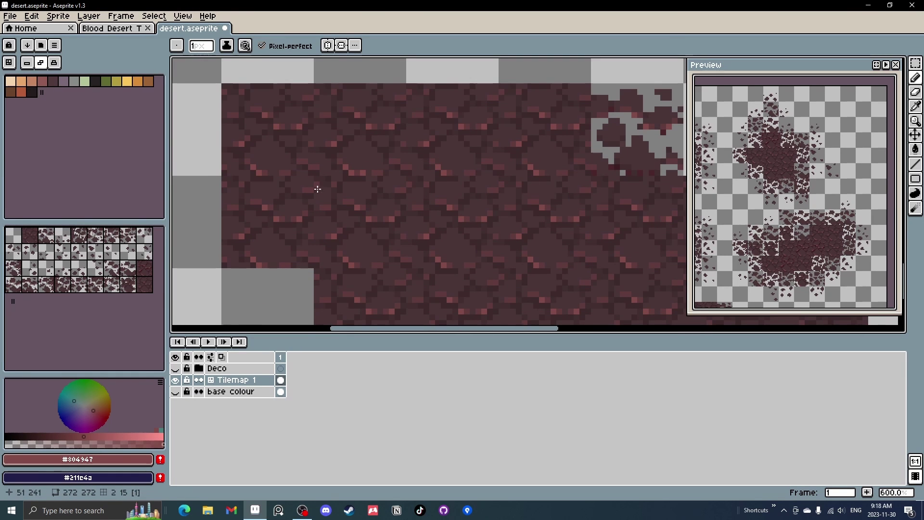
{"action": "key", "text": "ctrl+z"}
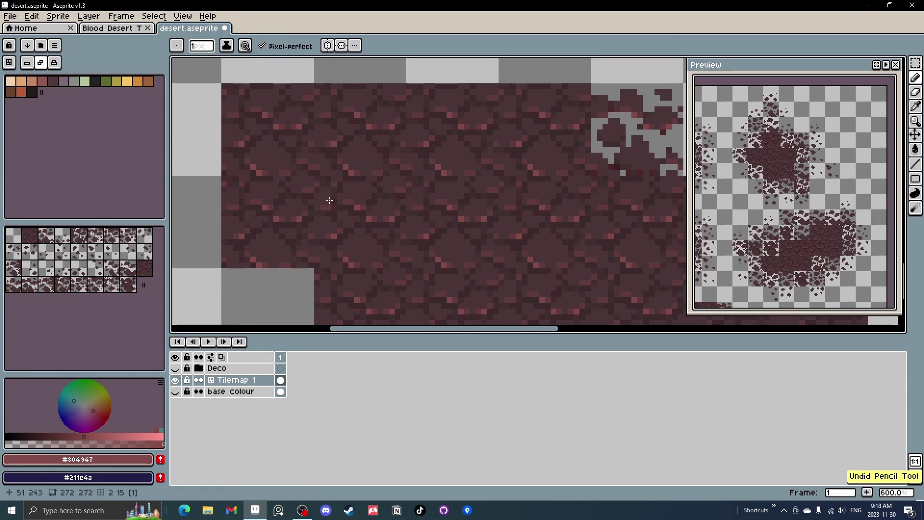
Draw a small #804947 blob on the upper-left tile of the stone block with the Pencil in Auto mode.
{"action": "scroll", "coordinate": [289, 165], "scroll_direction": "up", "scroll_amount": 3}
{"action": "mouse_move", "coordinate": [305, 159]}
{"action": "left_mouse_down"}
{"action": "mouse_move", "coordinate": [324, 125]}
{"action": "mouse_move", "coordinate": [330, 150]}
{"action": "mouse_move", "coordinate": [304, 138]}
{"action": "left_mouse_up"}
{"action": "scroll", "coordinate": [351, 166], "scroll_direction": "down", "scroll_amount": 2}
Try placing the new tile 35 in cells along the stone block's left edge, and undo the placements and the blob.
{"action": "left_click", "coordinate": [146, 288]}
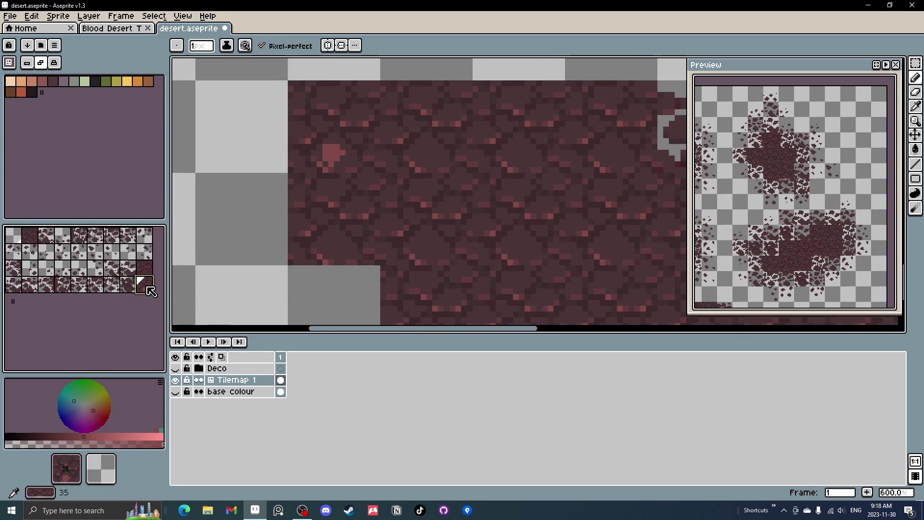
{"action": "left_click", "coordinate": [253, 212]}
{"action": "left_click_drag", "start_coordinate": [254, 212], "coordinate": [287, 159]}
{"action": "left_click", "coordinate": [382, 247]}
{"action": "key", "text": "ctrl"}
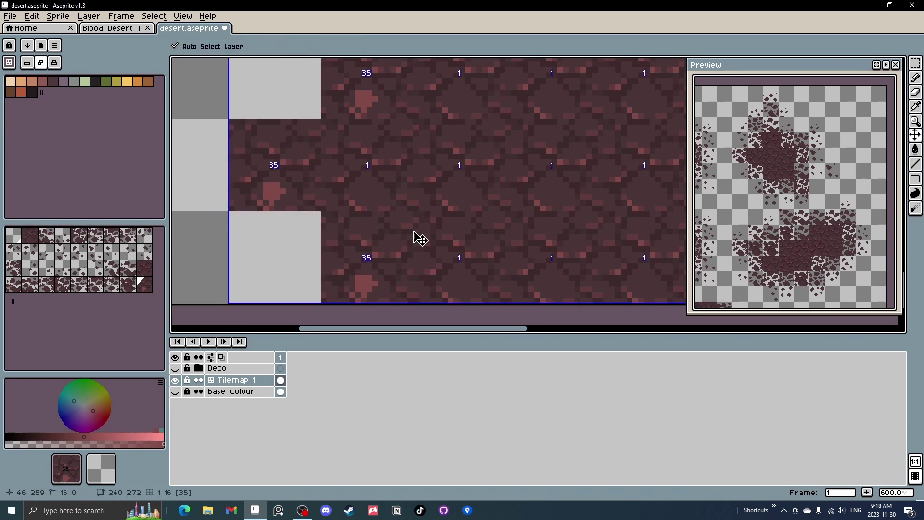
{"action": "key", "text": "ctrl+z"}
{"action": "key", "text": "ctrl+z"}
{"action": "key", "text": "ctrl+z"}
{"action": "left_click_drag", "start_coordinate": [386, 145], "coordinate": [262, 176]}
{"action": "scroll", "coordinate": [324, 169], "scroll_direction": "down", "scroll_amount": 2}
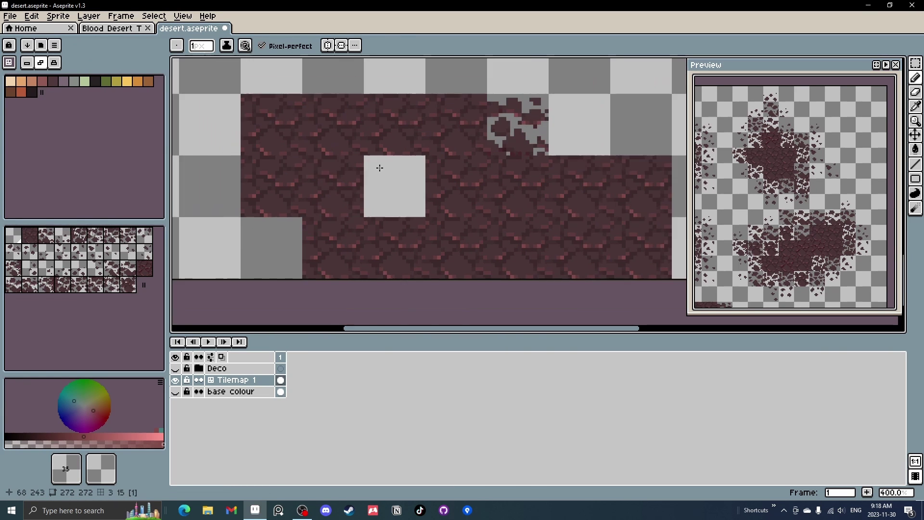
{"action": "scroll", "coordinate": [380, 167], "scroll_direction": "down", "scroll_amount": 3}
{"action": "scroll", "coordinate": [466, 175], "scroll_direction": "up", "scroll_amount": 2}
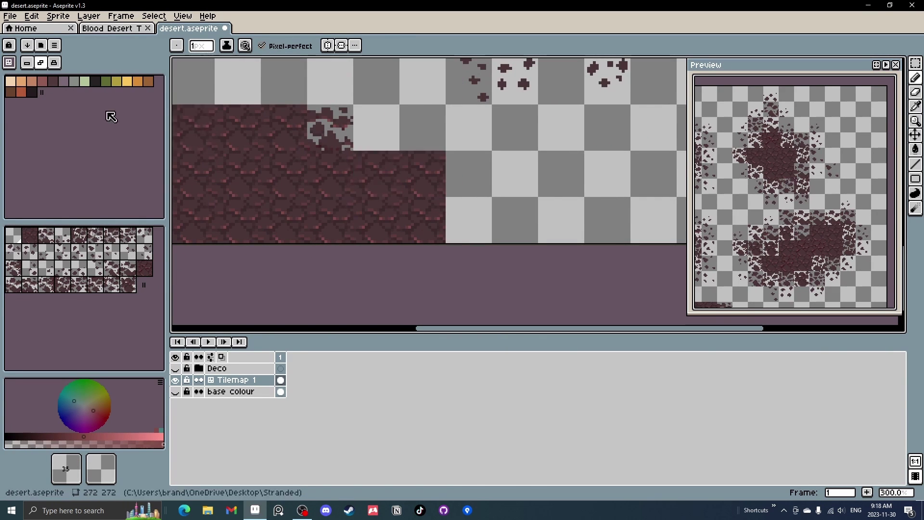
Erase the end tile of the stone block's middle row, and return from tile editing to Pencil pixel drawing.
{"action": "key", "text": "e"}
{"action": "scroll", "coordinate": [433, 151], "scroll_direction": "up", "scroll_amount": 3}
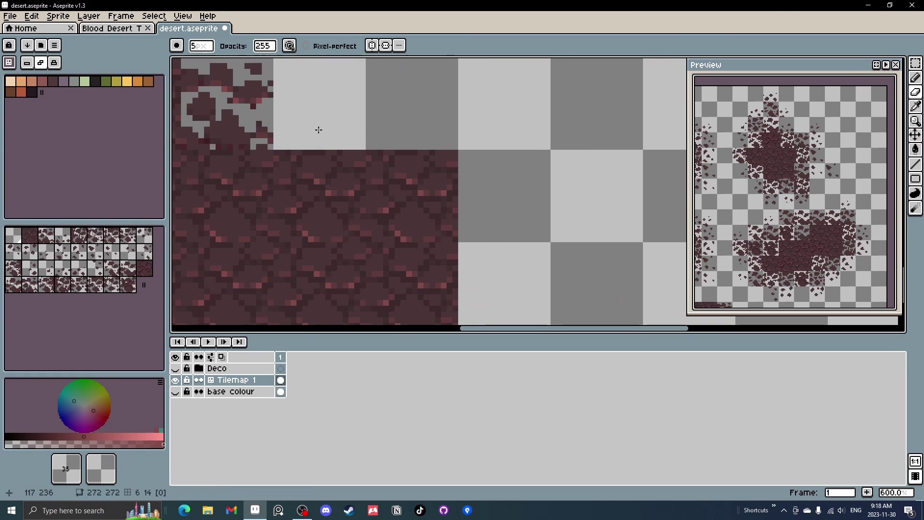
{"action": "left_click_drag", "start_coordinate": [496, 180], "coordinate": [468, 166]}
{"action": "key", "text": "e"}
{"action": "left_click", "coordinate": [414, 144]}
{"action": "key", "text": "b"}
{"action": "key", "text": "space+Tab"}
{"action": "scroll", "coordinate": [421, 181], "scroll_direction": "down", "scroll_amount": 2}
{"action": "scroll", "coordinate": [422, 180], "scroll_direction": "up", "scroll_amount": 3}
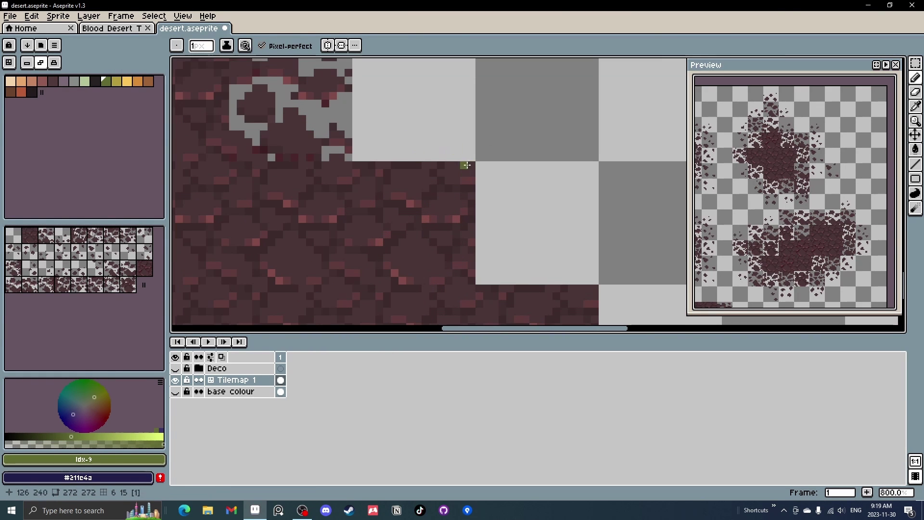
Erase the upper-right corner pixels of the middle row's end tile with a 3 px Eraser, and place a copy of it two cells away.
{"action": "key", "text": "e"}
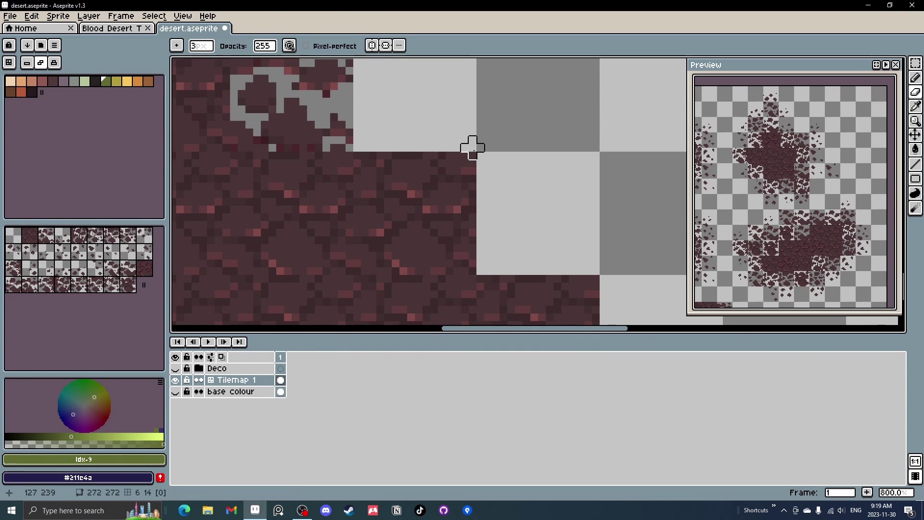
{"action": "left_click", "coordinate": [473, 155]}
{"action": "scroll", "coordinate": [524, 154], "scroll_direction": "down", "scroll_amount": 2}
{"action": "left_click_drag", "start_coordinate": [524, 154], "coordinate": [419, 151]}
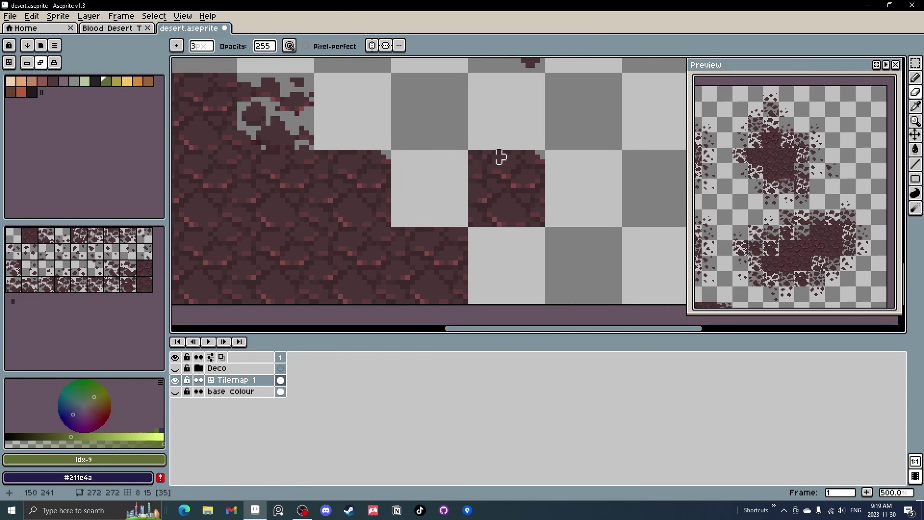
Try erasing most of the separate tile copy with a 4 px Eraser in Auto mode, and undo the tile edits.
{"action": "key", "text": "plus"}
{"action": "left_click_drag", "start_coordinate": [540, 154], "coordinate": [549, 169]}
{"action": "mouse_move", "coordinate": [550, 212]}
{"action": "left_mouse_down"}
{"action": "mouse_move", "coordinate": [545, 188]}
{"action": "mouse_move", "coordinate": [499, 198]}
{"action": "left_mouse_up"}
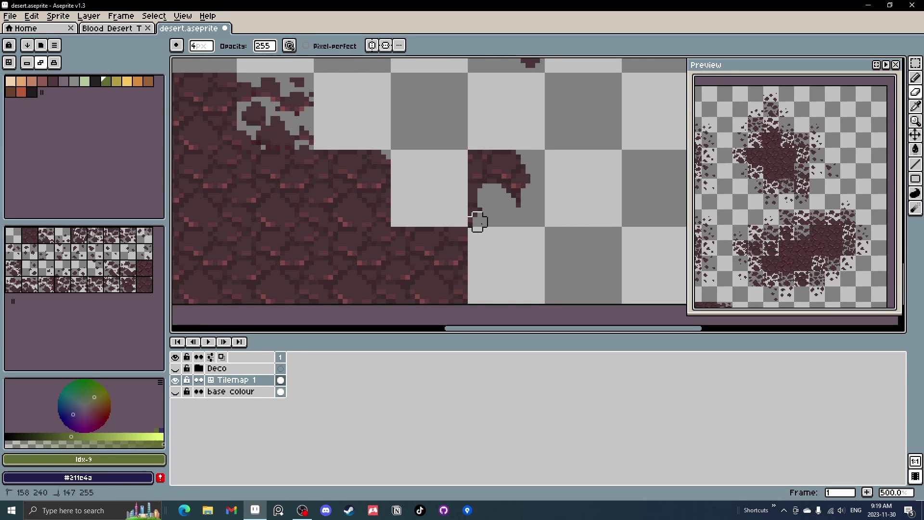
{"action": "mouse_move", "coordinate": [477, 188]}
{"action": "left_mouse_down"}
{"action": "mouse_move", "coordinate": [520, 193]}
{"action": "mouse_move", "coordinate": [515, 202]}
{"action": "left_mouse_up"}
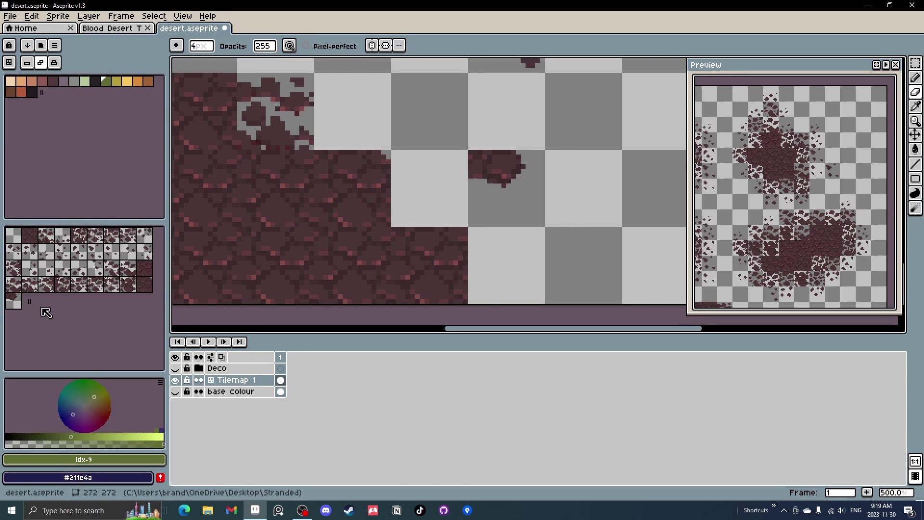
{"action": "key", "text": "ctrl+z"}
{"action": "key", "text": "ctrl+z"}
{"action": "key", "text": "ctrl+z"}
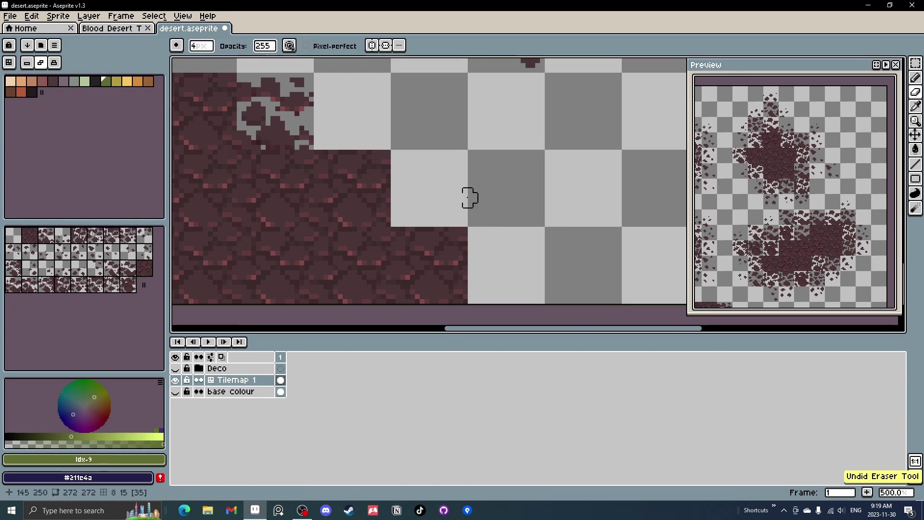
Switch tileset editing to Stack mode, try Eraser strokes on the stone block, and undo them.
{"action": "left_click_drag", "start_coordinate": [415, 174], "coordinate": [444, 176]}
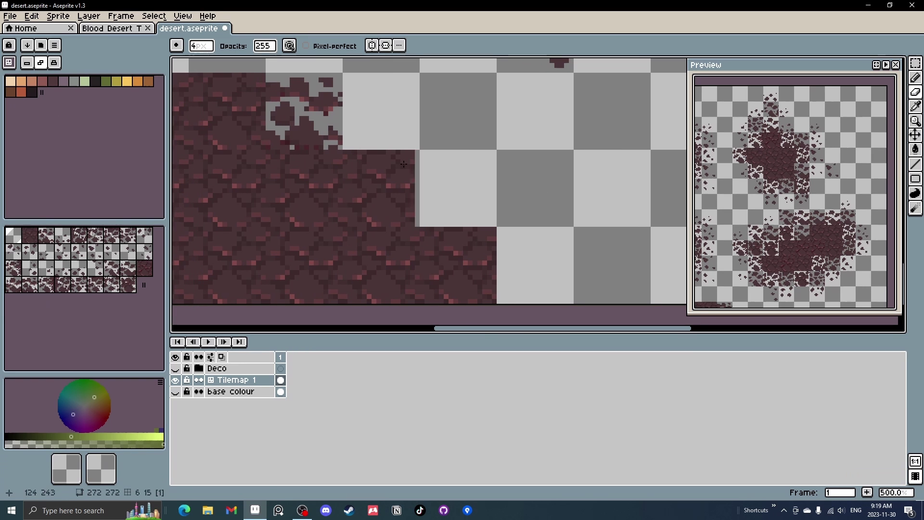
{"action": "left_click", "coordinate": [55, 65]}
{"action": "scroll", "coordinate": [450, 157], "scroll_direction": "down", "scroll_amount": 3}
{"action": "left_click_drag", "start_coordinate": [452, 161], "coordinate": [458, 161]}
{"action": "scroll", "coordinate": [452, 160], "scroll_direction": "up", "scroll_amount": 3}
{"action": "key", "text": "ctrl+z"}
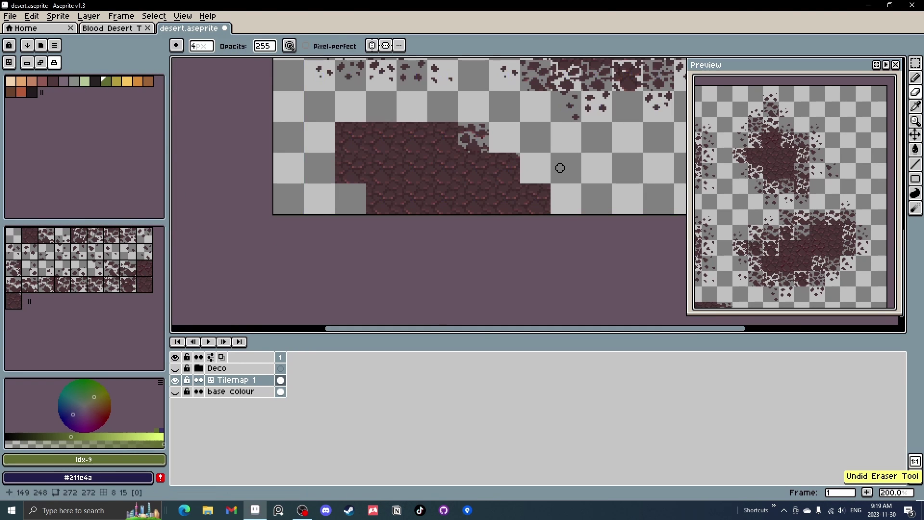
{"action": "key", "text": "ctrl+z"}
{"action": "key", "text": "ctrl+z"}
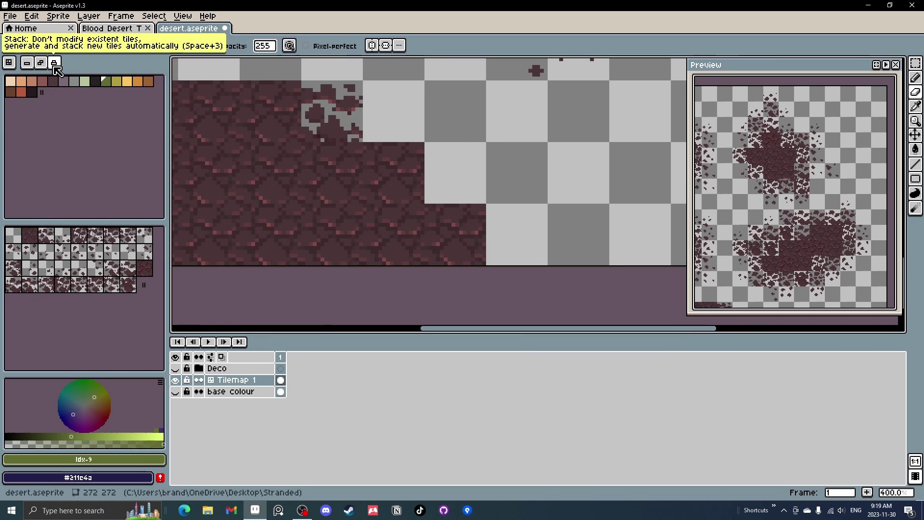
Erase the upper-right corner of the middle row's end tile in Stack mode, reducing the Eraser to 3 px.
{"action": "scroll", "coordinate": [442, 153], "scroll_direction": "up", "scroll_amount": 1}
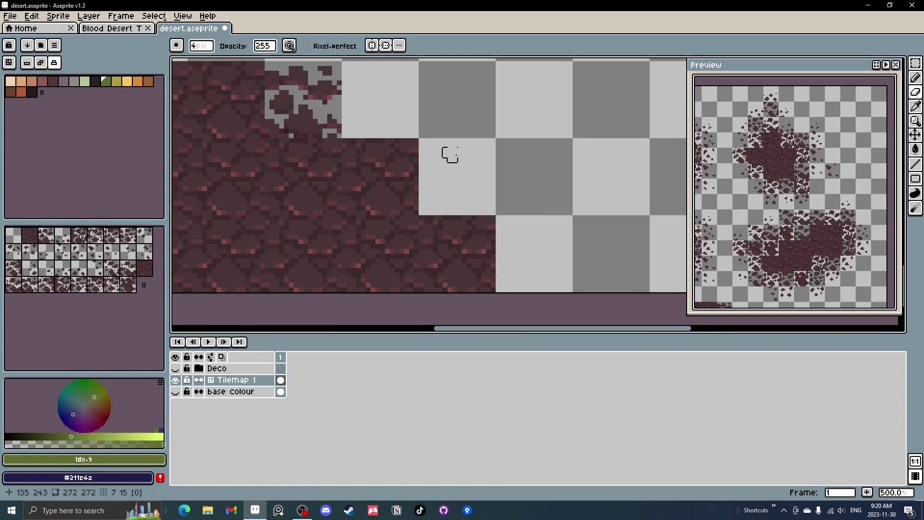
{"action": "left_click_drag", "start_coordinate": [461, 139], "coordinate": [440, 155]}
{"action": "scroll", "coordinate": [374, 130], "scroll_direction": "up", "scroll_amount": 1}
{"action": "key", "text": "ctrl"}
{"action": "key", "text": "b"}
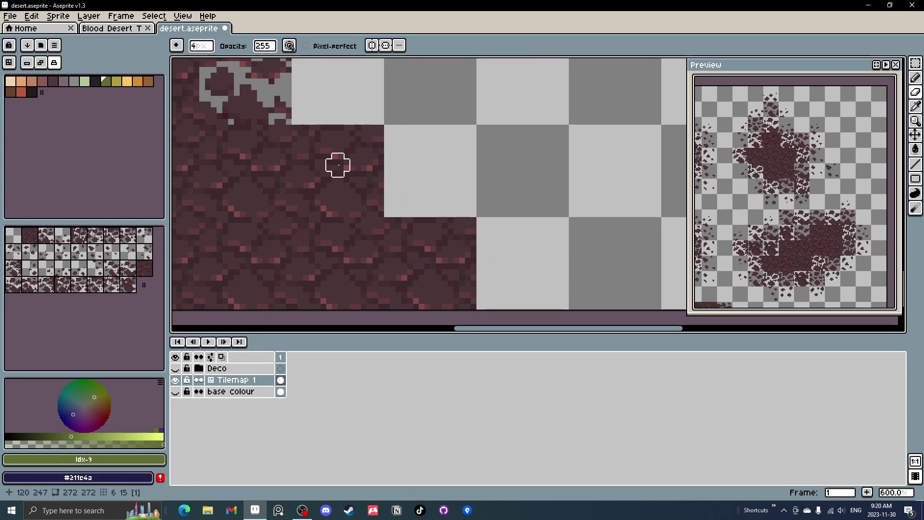
{"action": "key", "text": "minus"}
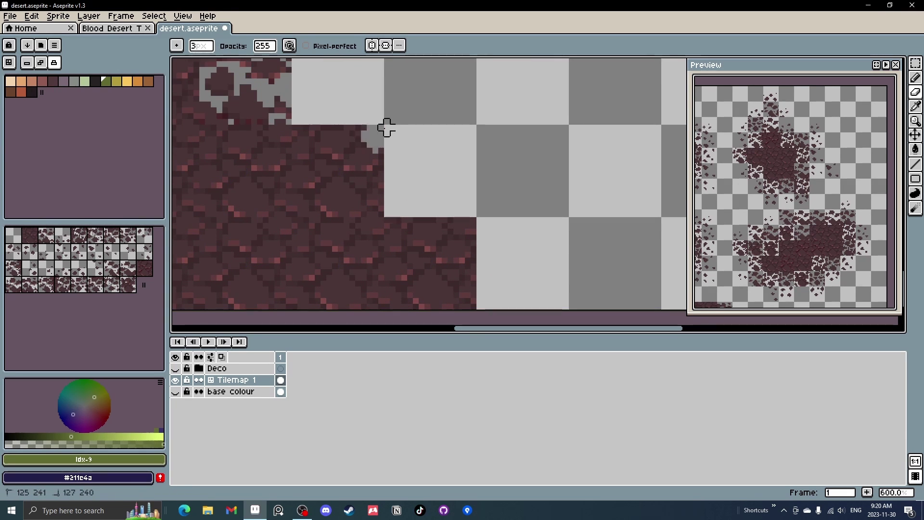
{"action": "left_click_drag", "start_coordinate": [387, 128], "coordinate": [387, 128]}
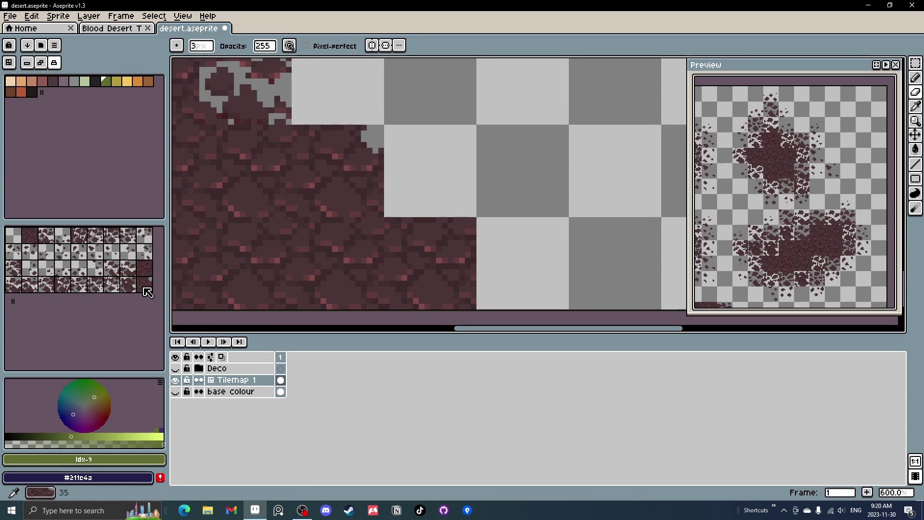
Try erasing a hole in the same end tile in Stack mode, and undo all Eraser strokes on it.
{"action": "left_click_drag", "start_coordinate": [310, 200], "coordinate": [323, 207]}
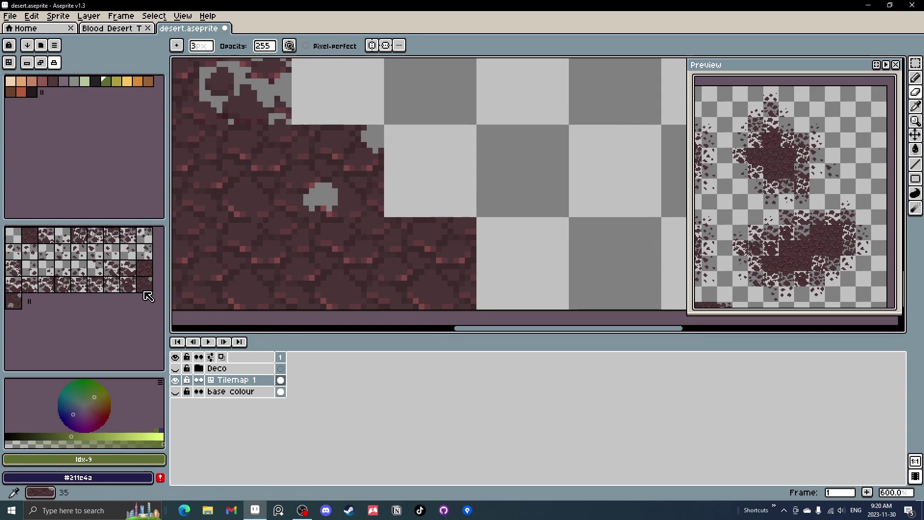
{"action": "key", "text": "ctrl+z"}
{"action": "key", "text": "ctrl+z"}
{"action": "key", "text": "ctrl+z"}
{"action": "key", "text": "ctrl+z"}
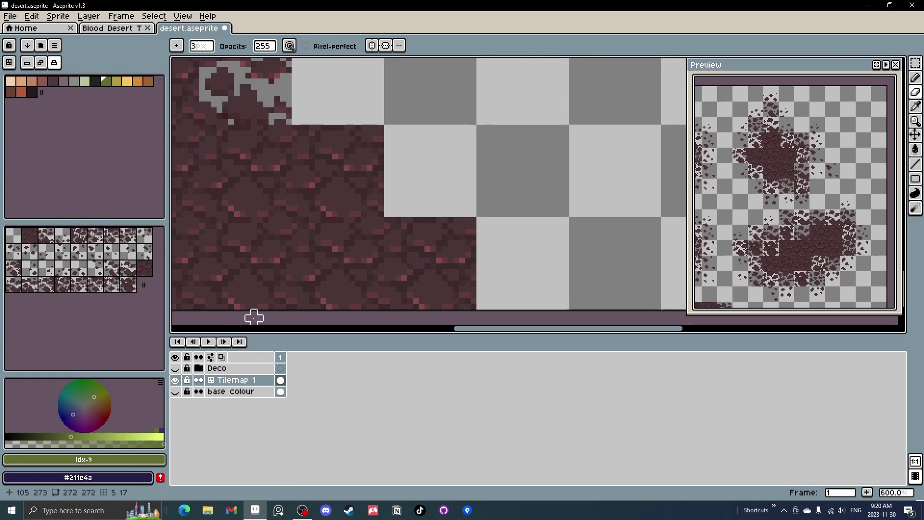
Switch tileset editing back to Manual mode.
{"action": "scroll", "coordinate": [443, 161], "scroll_direction": "down", "scroll_amount": 2}
{"action": "left_click_drag", "start_coordinate": [443, 160], "coordinate": [508, 179]}
{"action": "scroll", "coordinate": [558, 167], "scroll_direction": "down", "scroll_amount": 2}
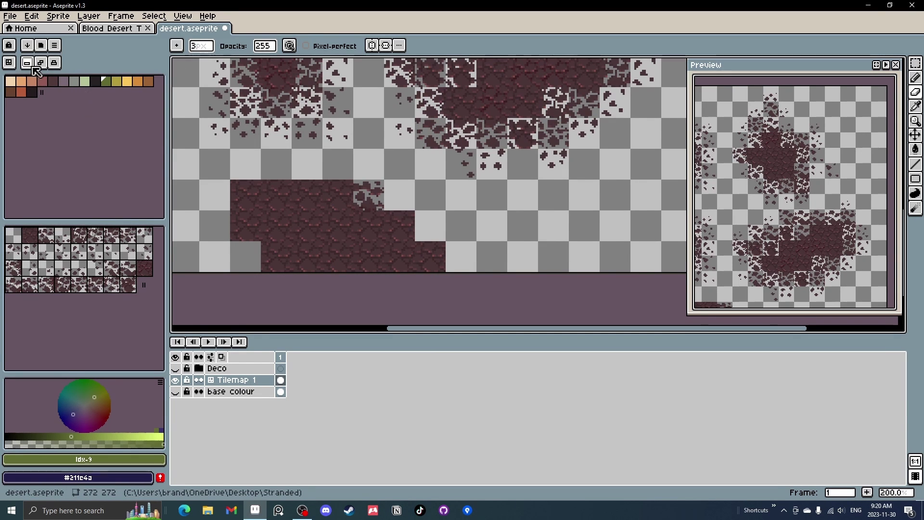
{"action": "left_click_drag", "start_coordinate": [367, 172], "coordinate": [379, 201]}
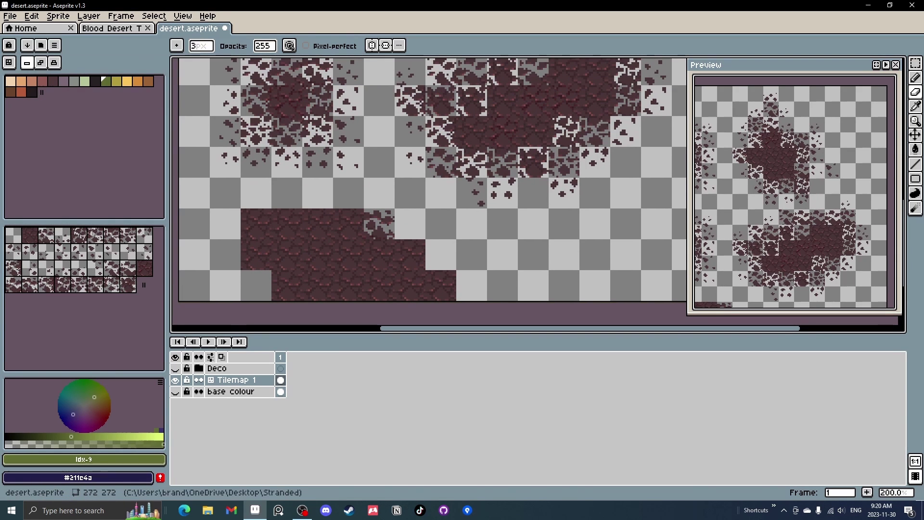
{"action": "left_click_drag", "start_coordinate": [431, 207], "coordinate": [416, 221]}
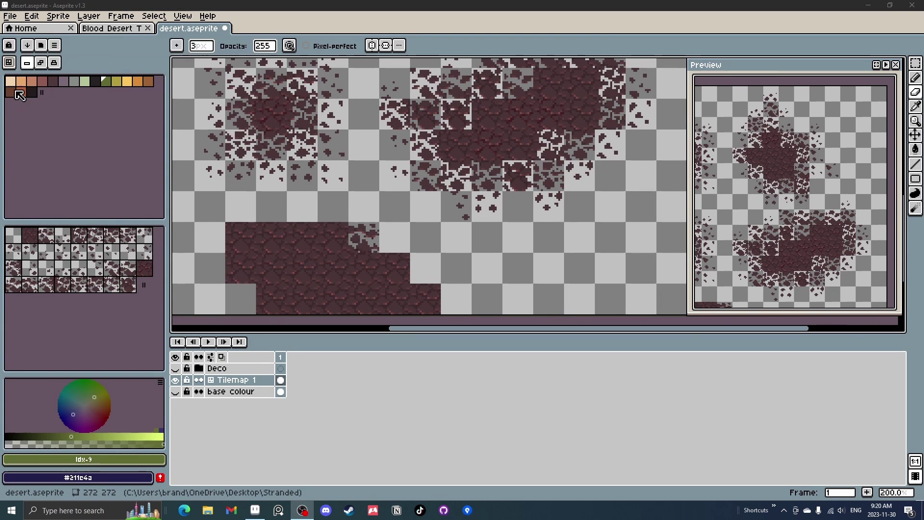
Assign solid stone tile 1 as foreground and broken-edge tile 24 as background, and place broken-edge tiles along the stone block's upper row.
{"action": "left_click", "coordinate": [12, 64]}
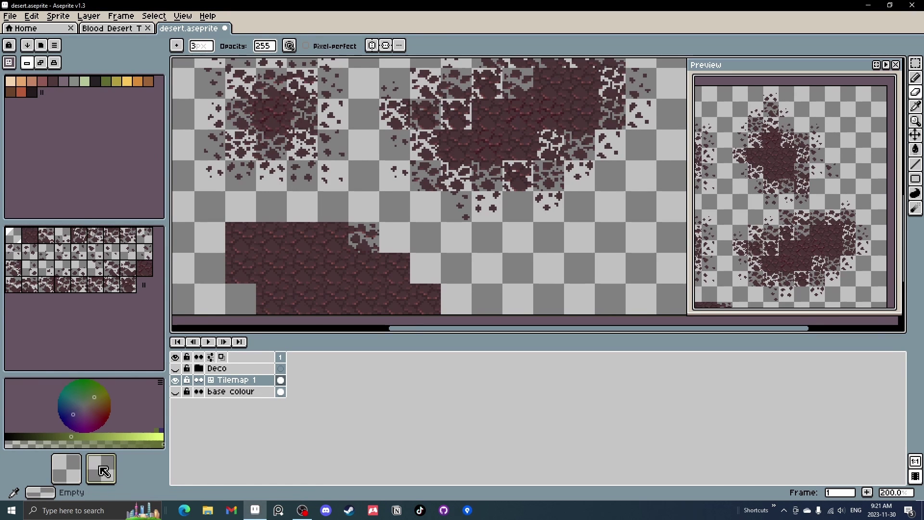
{"action": "left_click", "coordinate": [29, 235]}
{"action": "right_click", "coordinate": [111, 268]}
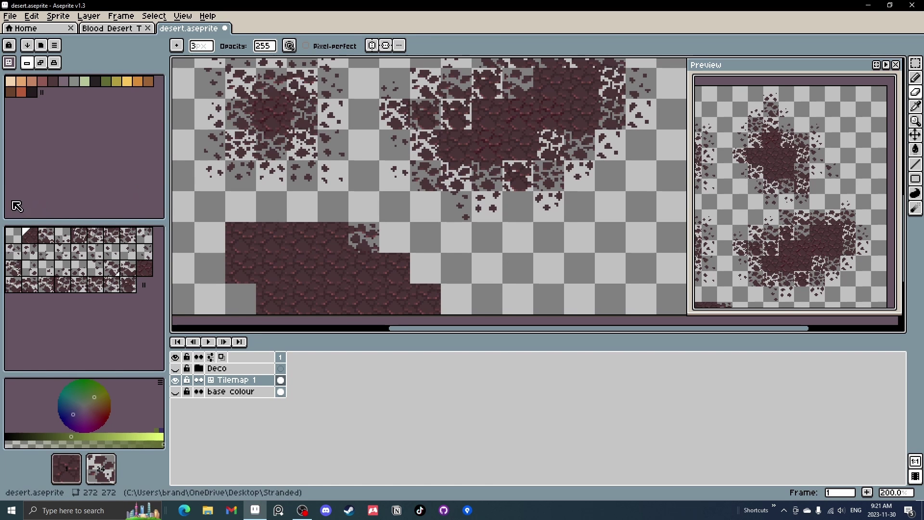
{"action": "left_click", "coordinate": [8, 62]}
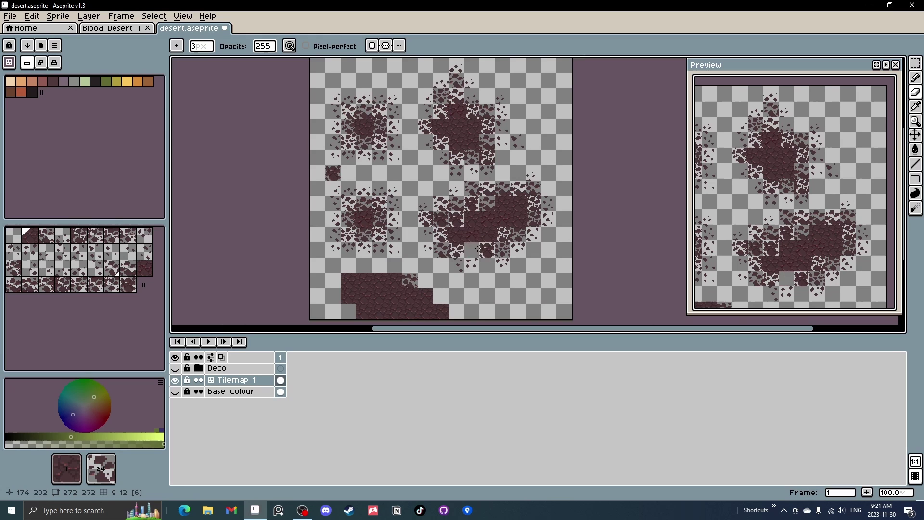
{"action": "left_click_drag", "start_coordinate": [472, 235], "coordinate": [436, 202]}
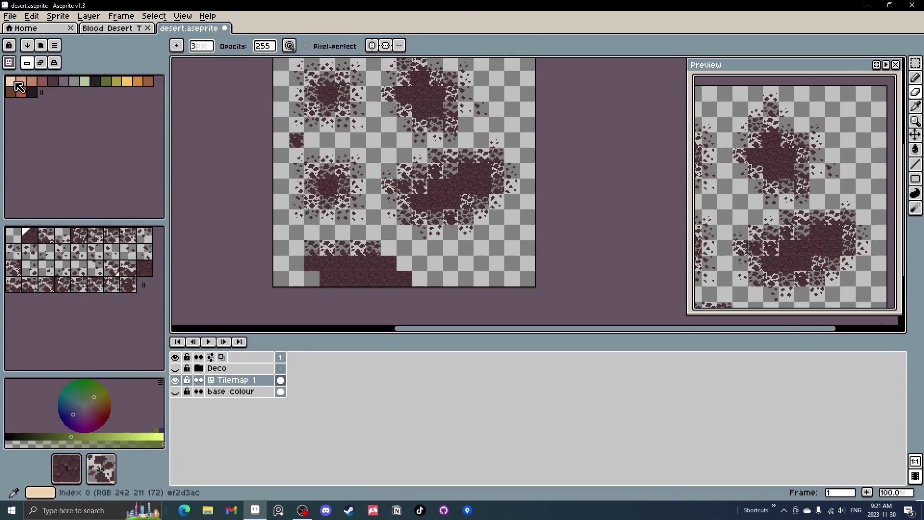
Create a new 16 × 16 px RGBA sprite with a transparent background.
{"action": "left_click", "coordinate": [10, 16]}
{"action": "left_click", "coordinate": [29, 30]}
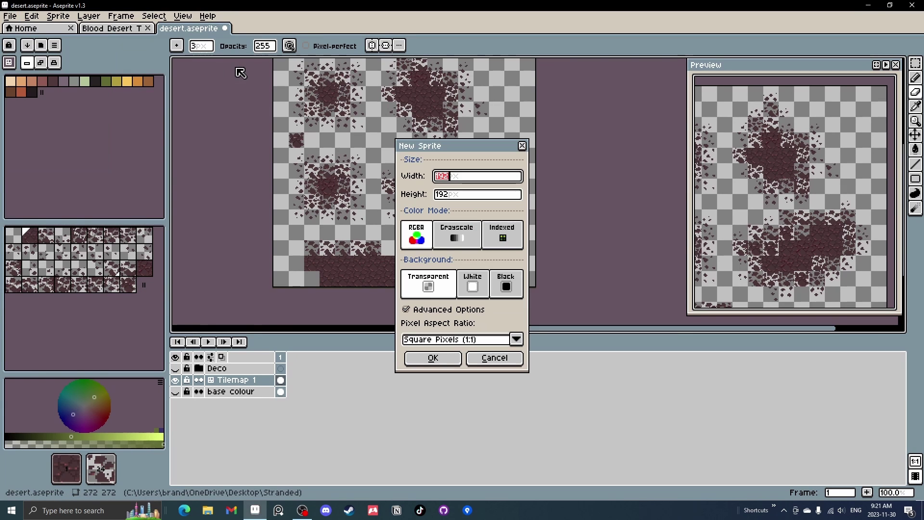
{"action": "type", "text": "16"}
{"action": "key", "text": "Tab"}
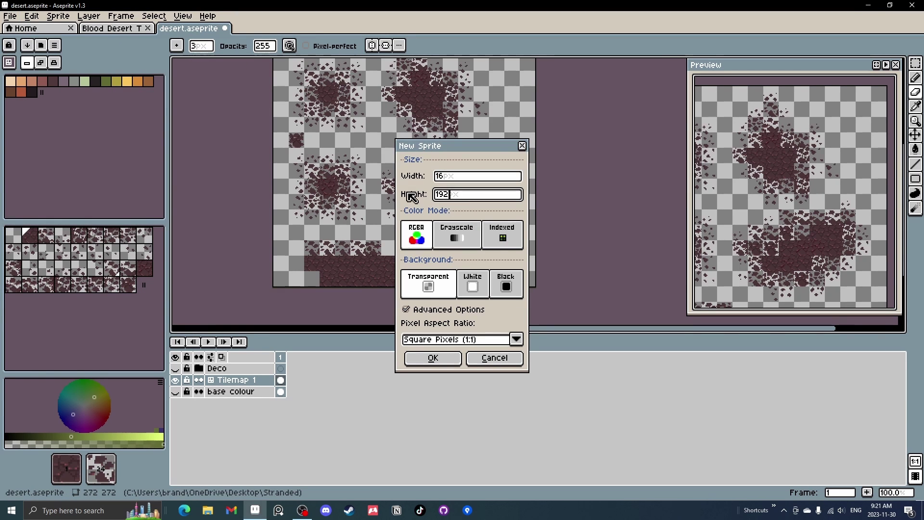
{"action": "left_click", "coordinate": [454, 358]}
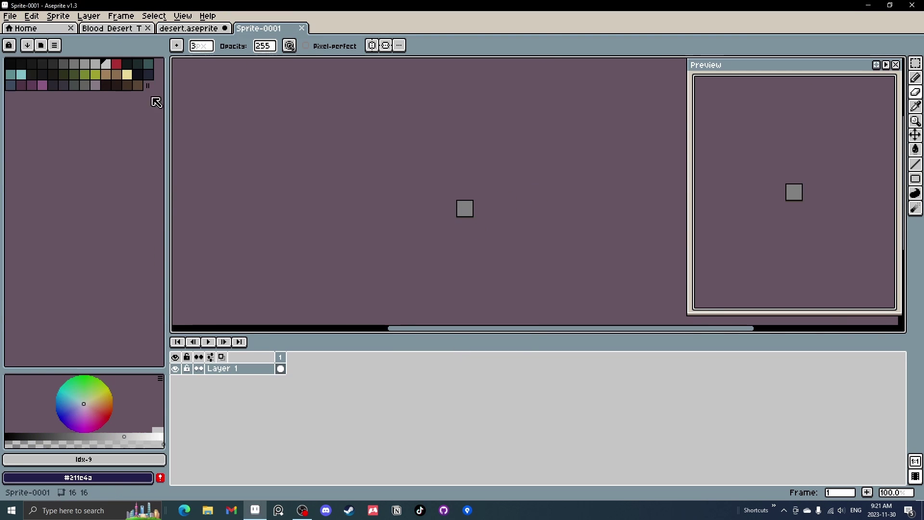
Copy the desert sprite's palette into the new sprite and remove the leftover default colours.
{"action": "left_click", "coordinate": [176, 29]}
{"action": "left_click", "coordinate": [34, 93]}
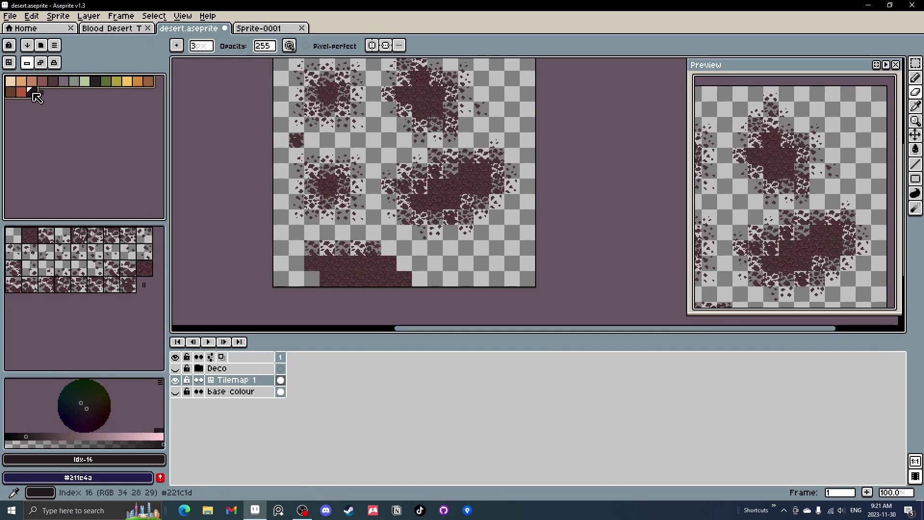
{"action": "left_click", "coordinate": [259, 28]}
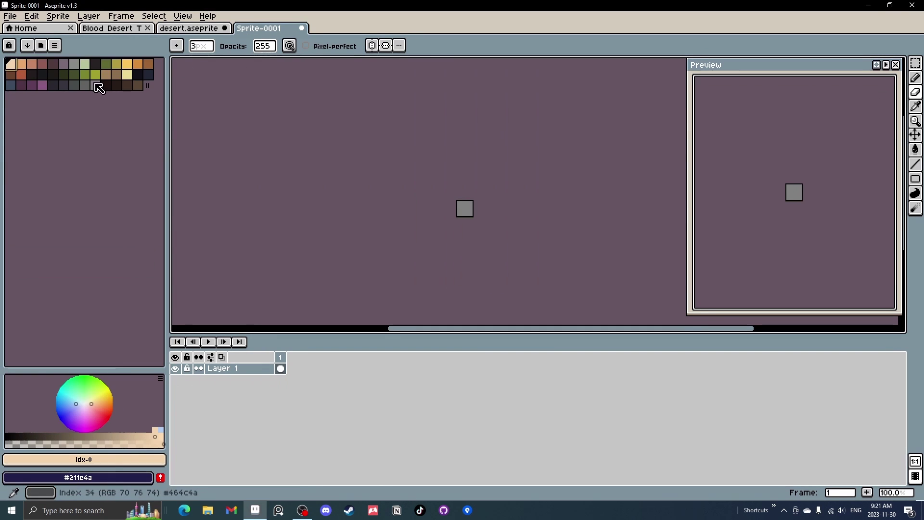
{"action": "scroll", "coordinate": [488, 186], "scroll_direction": "up", "scroll_amount": 5}
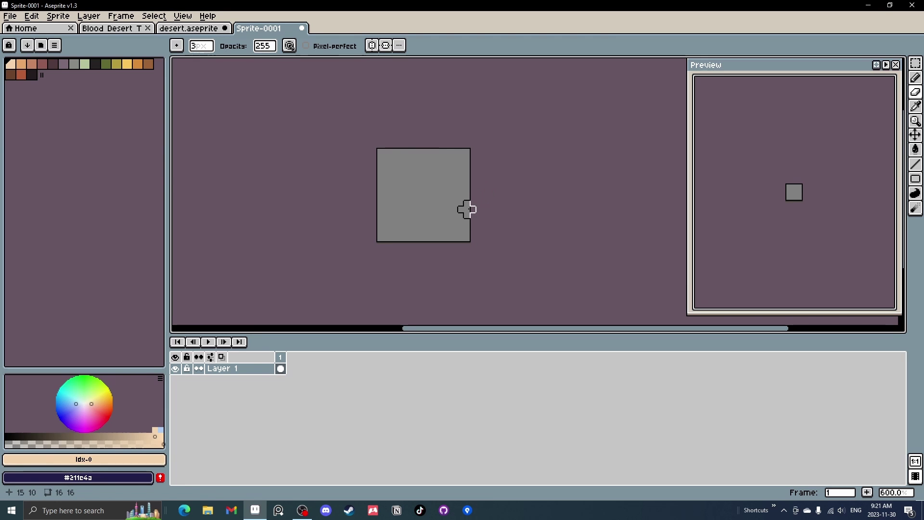
Turn on tiled mode in both axes for the new sprite.
{"action": "left_click", "coordinate": [152, 17]}
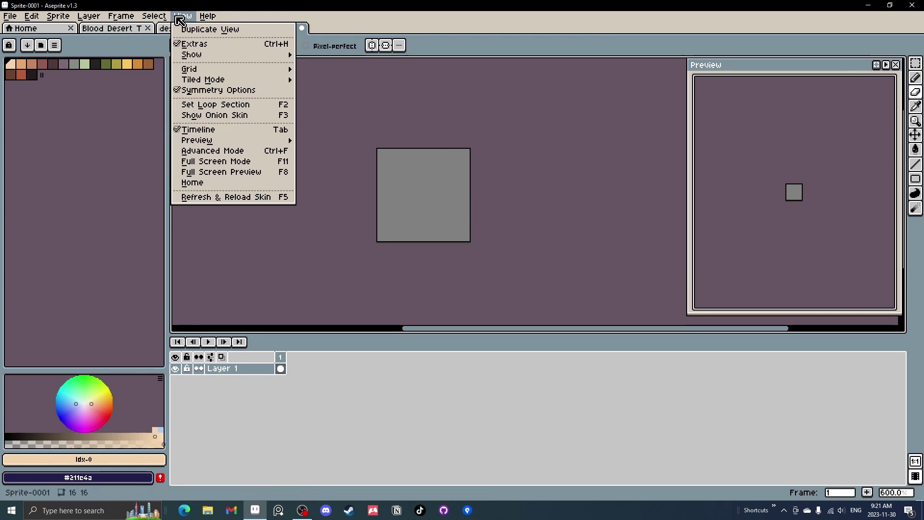
{"action": "mouse_move", "coordinate": [214, 79]}
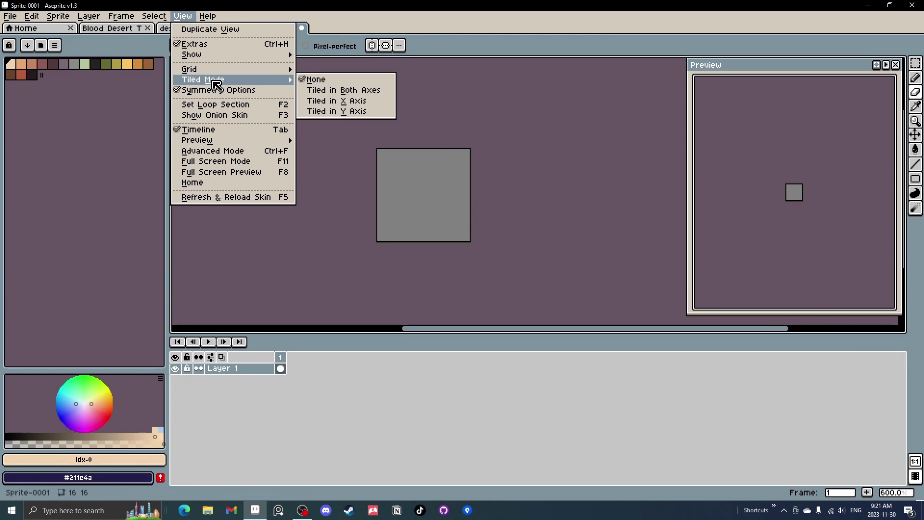
{"action": "left_click", "coordinate": [380, 97]}
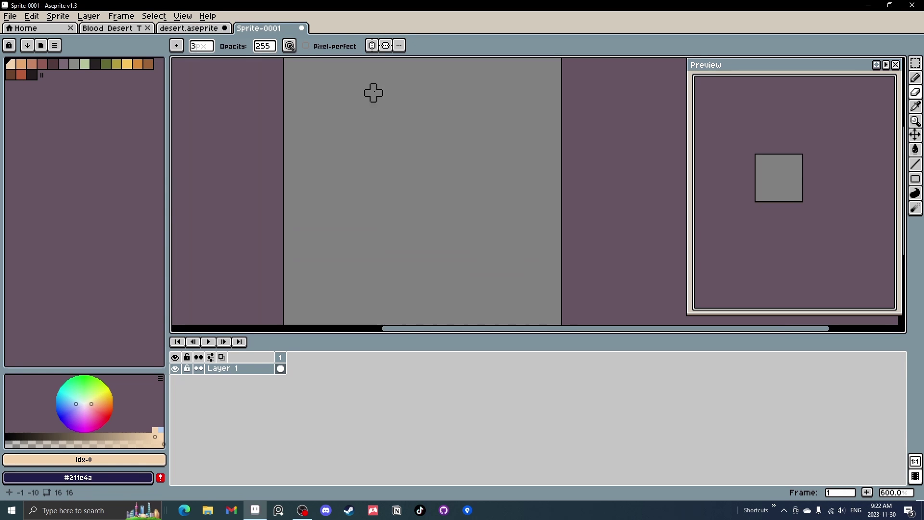
{"action": "scroll", "coordinate": [524, 157], "scroll_direction": "down", "scroll_amount": 3}
{"action": "scroll", "coordinate": [550, 162], "scroll_direction": "up", "scroll_amount": 2}
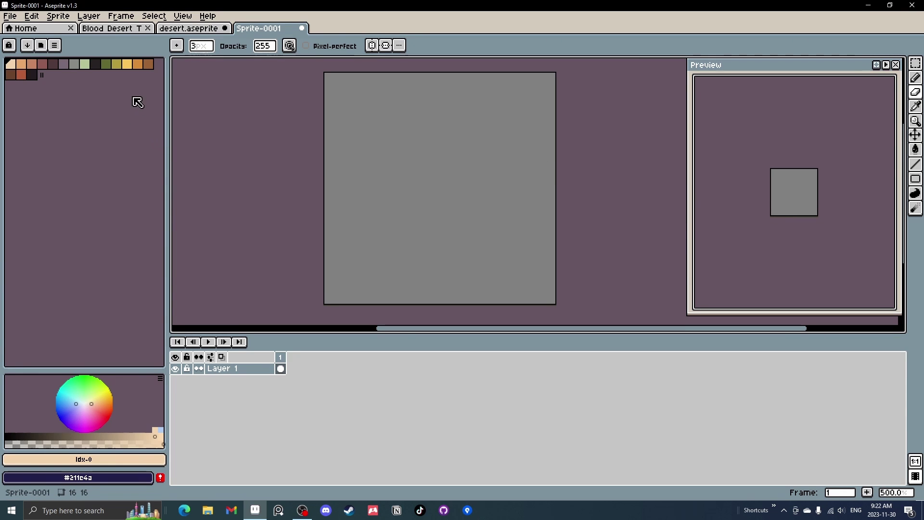
Cover the whole tile with the dark brown palette colour 4 using the Pencil tool at 3 px.
{"action": "left_click", "coordinate": [52, 64]}
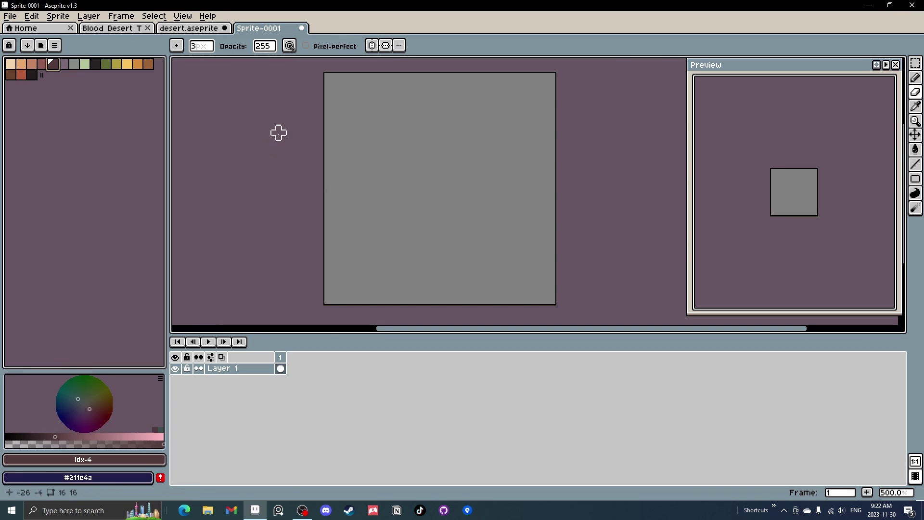
{"action": "key", "text": "ctrl+z"}
{"action": "key", "text": "b"}
{"action": "key", "text": "plus"}
{"action": "scroll", "coordinate": [407, 165], "scroll_direction": "up", "scroll_amount": 1}
{"action": "left_click_drag", "start_coordinate": [403, 172], "coordinate": [426, 178]}
{"action": "mouse_move", "coordinate": [450, 201]}
{"action": "left_mouse_down"}
{"action": "mouse_move", "coordinate": [449, 213]}
{"action": "mouse_move", "coordinate": [408, 214]}
{"action": "left_mouse_up"}
{"action": "left_click_drag", "start_coordinate": [461, 162], "coordinate": [467, 188]}
{"action": "left_click_drag", "start_coordinate": [474, 224], "coordinate": [430, 201]}
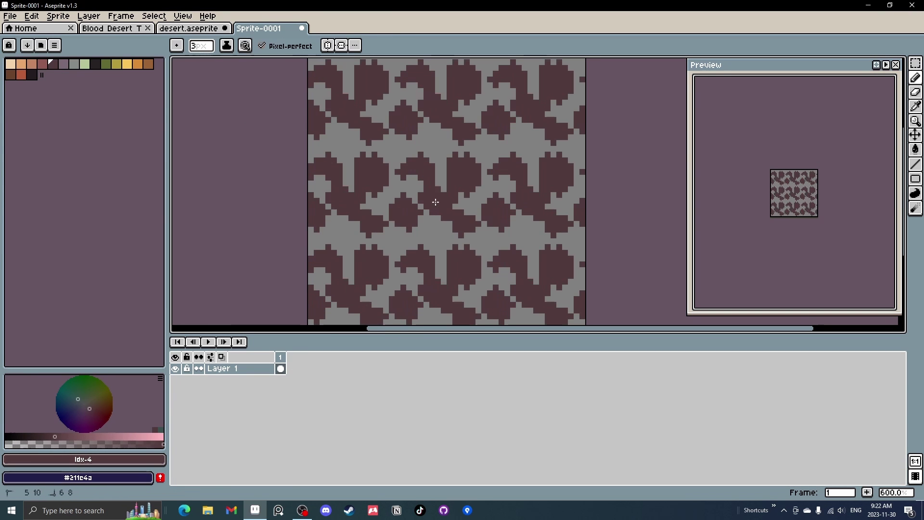
{"action": "mouse_move", "coordinate": [438, 131]}
{"action": "left_mouse_down"}
{"action": "mouse_move", "coordinate": [440, 170]}
{"action": "mouse_move", "coordinate": [402, 157]}
{"action": "mouse_move", "coordinate": [412, 149]}
{"action": "mouse_move", "coordinate": [390, 160]}
{"action": "mouse_move", "coordinate": [392, 143]}
{"action": "left_mouse_up"}
{"action": "scroll", "coordinate": [496, 173], "scroll_direction": "down", "scroll_amount": 4}
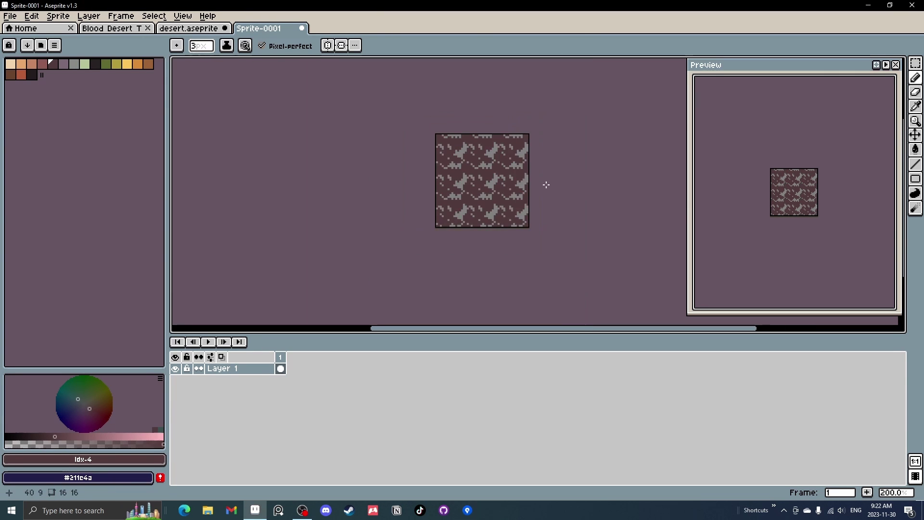
{"action": "scroll", "coordinate": [527, 174], "scroll_direction": "up", "scroll_amount": 1}
{"action": "scroll", "coordinate": [459, 199], "scroll_direction": "up", "scroll_amount": 2}
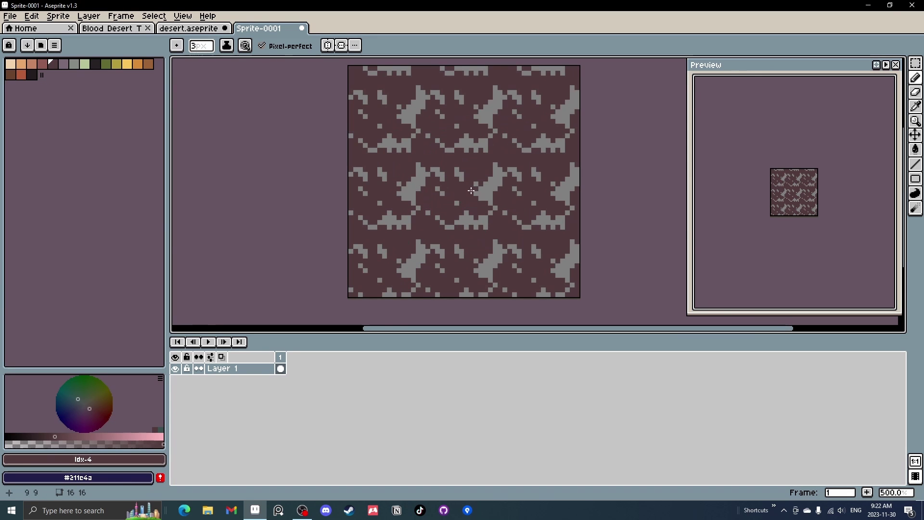
{"action": "mouse_move", "coordinate": [479, 180]}
{"action": "left_mouse_down"}
{"action": "mouse_move", "coordinate": [414, 168]}
{"action": "mouse_move", "coordinate": [391, 197]}
{"action": "mouse_move", "coordinate": [430, 192]}
{"action": "mouse_move", "coordinate": [414, 267]}
{"action": "mouse_move", "coordinate": [382, 238]}
{"action": "mouse_move", "coordinate": [398, 201]}
{"action": "mouse_move", "coordinate": [386, 215]}
{"action": "mouse_move", "coordinate": [394, 250]}
{"action": "mouse_move", "coordinate": [366, 254]}
{"action": "left_mouse_up"}
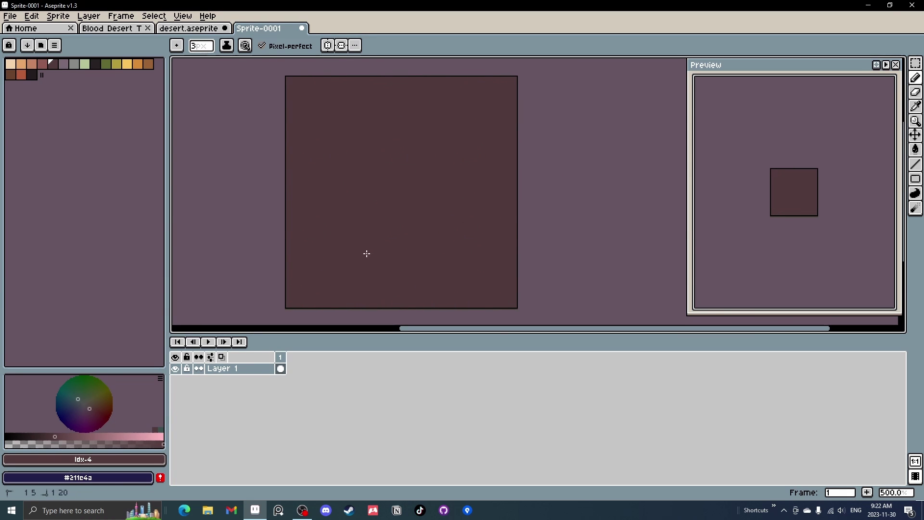
Draw a first stone about 7 by 5 px in reddish palette colour 3, using a 1 px brush and the Contour tool.
{"action": "left_click", "coordinate": [42, 63]}
{"action": "left_click", "coordinate": [356, 161]}
{"action": "scroll", "coordinate": [366, 166], "scroll_direction": "up", "scroll_amount": 1}
{"action": "key", "text": "minus"}
{"action": "key", "text": "minus"}
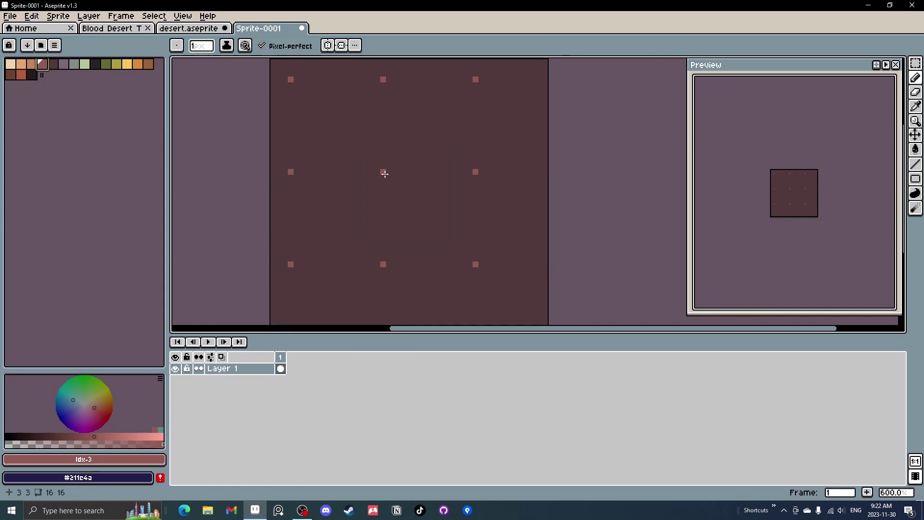
{"action": "scroll", "coordinate": [390, 169], "scroll_direction": "up", "scroll_amount": 1}
{"action": "mouse_move", "coordinate": [365, 180]}
{"action": "left_mouse_down"}
{"action": "mouse_move", "coordinate": [402, 172]}
{"action": "mouse_move", "coordinate": [402, 188]}
{"action": "mouse_move", "coordinate": [378, 195]}
{"action": "mouse_move", "coordinate": [362, 184]}
{"action": "left_mouse_up"}
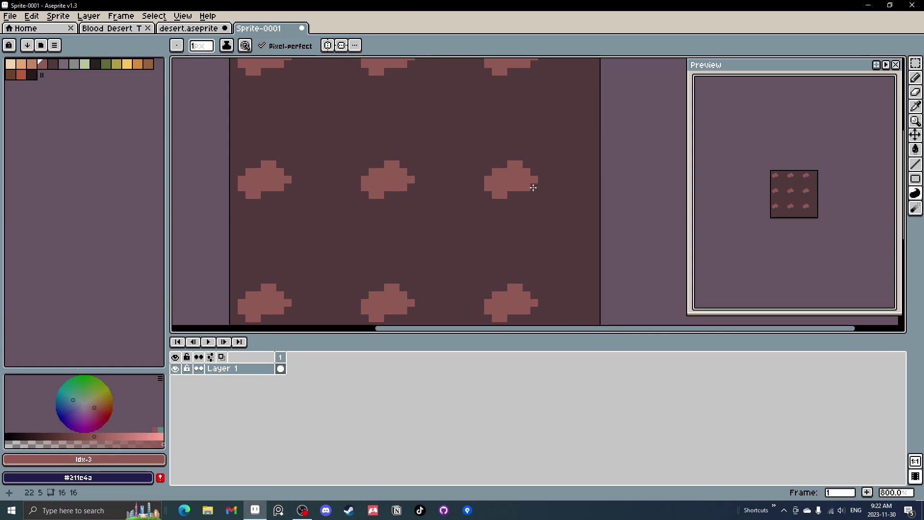
Add two more reddish stones next to and below the first one with the Contour tool.
{"action": "scroll", "coordinate": [410, 182], "scroll_direction": "up", "scroll_amount": 5}
{"action": "mouse_move", "coordinate": [354, 124]}
{"action": "left_mouse_down"}
{"action": "mouse_move", "coordinate": [431, 198]}
{"action": "mouse_move", "coordinate": [377, 144]}
{"action": "mouse_move", "coordinate": [392, 179]}
{"action": "left_mouse_up"}
{"action": "scroll", "coordinate": [310, 170], "scroll_direction": "down", "scroll_amount": 2}
{"action": "mouse_move", "coordinate": [310, 170]}
{"action": "left_mouse_down"}
{"action": "mouse_move", "coordinate": [380, 108]}
{"action": "mouse_move", "coordinate": [408, 136]}
{"action": "mouse_move", "coordinate": [378, 193]}
{"action": "mouse_move", "coordinate": [314, 184]}
{"action": "left_mouse_up"}
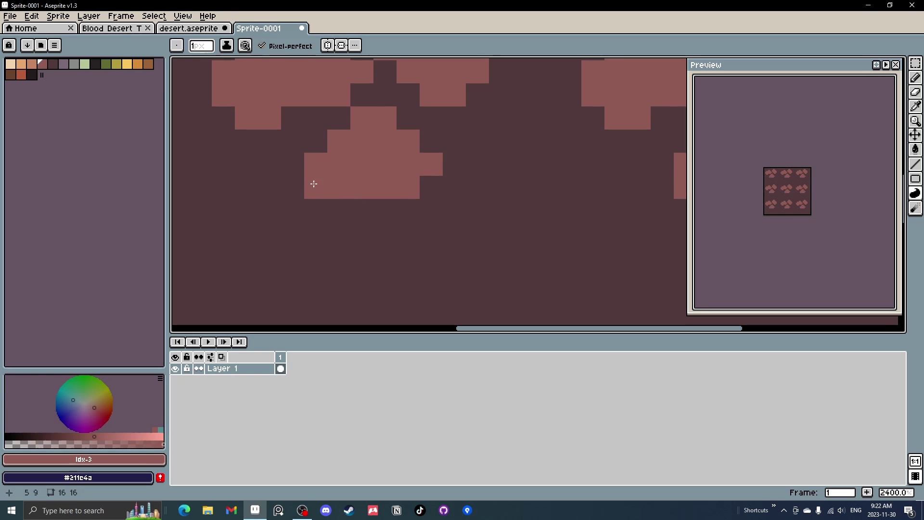
Fill the rest of the tile with irregular reddish stones across its edges, leaving thin dark gaps and undoing stray strokes.
{"action": "scroll", "coordinate": [414, 141], "scroll_direction": "right", "scroll_amount": 2}
{"action": "mouse_move", "coordinate": [368, 113]}
{"action": "left_mouse_down"}
{"action": "mouse_move", "coordinate": [412, 233]}
{"action": "mouse_move", "coordinate": [325, 165]}
{"action": "mouse_move", "coordinate": [369, 116]}
{"action": "left_mouse_up"}
{"action": "left_click_drag", "start_coordinate": [332, 231], "coordinate": [486, 133]}
{"action": "mouse_move", "coordinate": [456, 131]}
{"action": "left_mouse_down"}
{"action": "mouse_move", "coordinate": [489, 175]}
{"action": "mouse_move", "coordinate": [549, 177]}
{"action": "left_mouse_up"}
{"action": "left_click_drag", "start_coordinate": [398, 156], "coordinate": [446, 154]}
{"action": "left_click", "coordinate": [424, 130]}
{"action": "key", "text": "ctrl+z"}
{"action": "left_click_drag", "start_coordinate": [320, 146], "coordinate": [352, 128]}
{"action": "mouse_move", "coordinate": [364, 113]}
{"action": "left_mouse_down"}
{"action": "mouse_move", "coordinate": [392, 155]}
{"action": "mouse_move", "coordinate": [367, 127]}
{"action": "mouse_move", "coordinate": [349, 238]}
{"action": "mouse_move", "coordinate": [305, 248]}
{"action": "left_mouse_up"}
{"action": "mouse_move", "coordinate": [353, 302]}
{"action": "left_mouse_down"}
{"action": "mouse_move", "coordinate": [322, 108]}
{"action": "mouse_move", "coordinate": [400, 80]}
{"action": "left_mouse_up"}
{"action": "left_click", "coordinate": [345, 167]}
{"action": "key", "text": "ctrl+z"}
{"action": "mouse_move", "coordinate": [301, 212]}
{"action": "left_mouse_down"}
{"action": "mouse_move", "coordinate": [283, 180]}
{"action": "mouse_move", "coordinate": [341, 135]}
{"action": "mouse_move", "coordinate": [351, 179]}
{"action": "mouse_move", "coordinate": [336, 213]}
{"action": "mouse_move", "coordinate": [322, 219]}
{"action": "mouse_move", "coordinate": [349, 263]}
{"action": "left_mouse_up"}
{"action": "mouse_move", "coordinate": [256, 180]}
{"action": "left_mouse_down"}
{"action": "mouse_move", "coordinate": [248, 168]}
{"action": "mouse_move", "coordinate": [276, 147]}
{"action": "mouse_move", "coordinate": [302, 164]}
{"action": "mouse_move", "coordinate": [433, 125]}
{"action": "left_mouse_up"}
{"action": "left_click", "coordinate": [286, 166]}
{"action": "left_click", "coordinate": [264, 146]}
{"action": "mouse_move", "coordinate": [327, 178]}
{"action": "left_mouse_down"}
{"action": "mouse_move", "coordinate": [266, 129]}
{"action": "mouse_move", "coordinate": [312, 100]}
{"action": "mouse_move", "coordinate": [338, 111]}
{"action": "mouse_move", "coordinate": [352, 144]}
{"action": "mouse_move", "coordinate": [330, 173]}
{"action": "left_mouse_up"}
{"action": "key", "text": "ctrl+z"}
{"action": "left_click", "coordinate": [307, 119]}
{"action": "scroll", "coordinate": [417, 186], "scroll_direction": "down", "scroll_amount": 11}
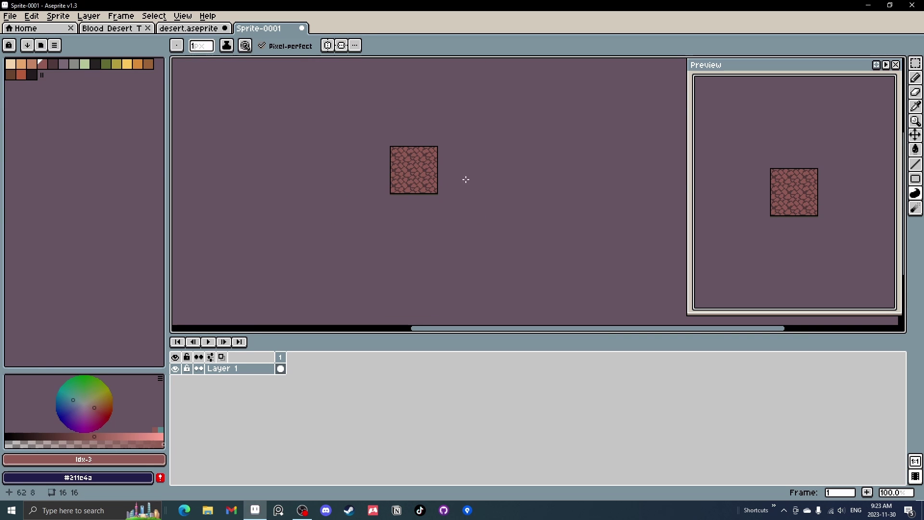
Separate the merged stones with dark #513a3d gap lines using the Line tool, and clean up the adjoining stone edge in #905b54.
{"action": "scroll", "coordinate": [414, 162], "scroll_direction": "up", "scroll_amount": 12}
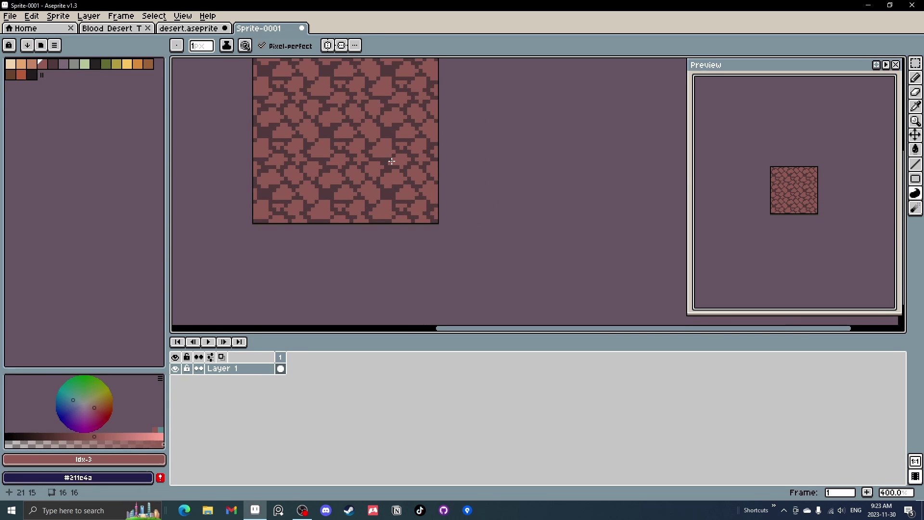
{"action": "mouse_move", "coordinate": [364, 160]}
{"action": "left_mouse_down"}
{"action": "mouse_move", "coordinate": [337, 164]}
{"action": "mouse_move", "coordinate": [407, 167]}
{"action": "mouse_move", "coordinate": [405, 203]}
{"action": "mouse_move", "coordinate": [389, 168]}
{"action": "mouse_move", "coordinate": [315, 148]}
{"action": "left_mouse_up"}
{"action": "scroll", "coordinate": [350, 163], "scroll_direction": "down", "scroll_amount": 4}
{"action": "left_click_drag", "start_coordinate": [382, 153], "coordinate": [406, 188]}
{"action": "scroll", "coordinate": [394, 179], "scroll_direction": "up", "scroll_amount": 3}
{"action": "key", "text": "ctrl+z"}
{"action": "left_click", "coordinate": [375, 184], "text": "alt"}
{"action": "key", "text": "l"}
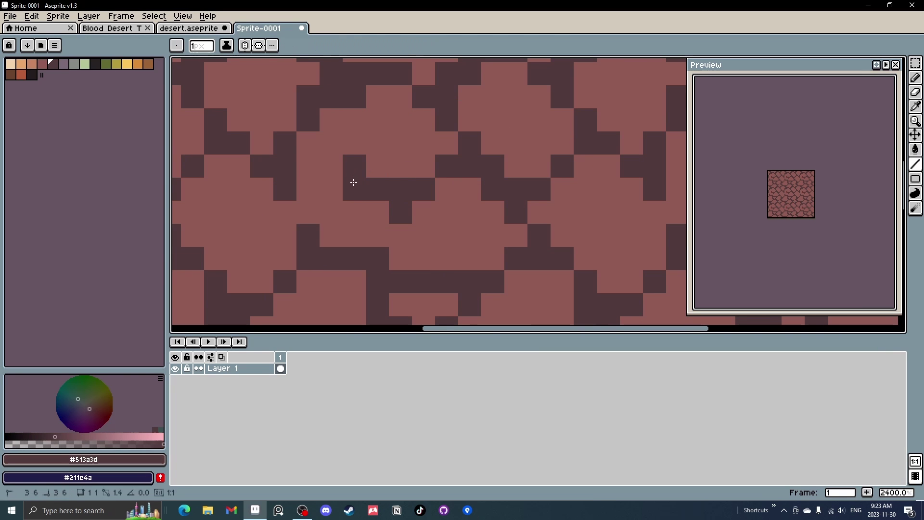
{"action": "left_click_drag", "start_coordinate": [344, 181], "coordinate": [312, 144]}
{"action": "mouse_move", "coordinate": [310, 187]}
{"action": "left_mouse_down"}
{"action": "mouse_move", "coordinate": [308, 210]}
{"action": "mouse_move", "coordinate": [263, 188]}
{"action": "left_mouse_up"}
{"action": "left_click", "coordinate": [347, 205], "text": "alt"}
{"action": "left_click_drag", "start_coordinate": [331, 193], "coordinate": [298, 195]}
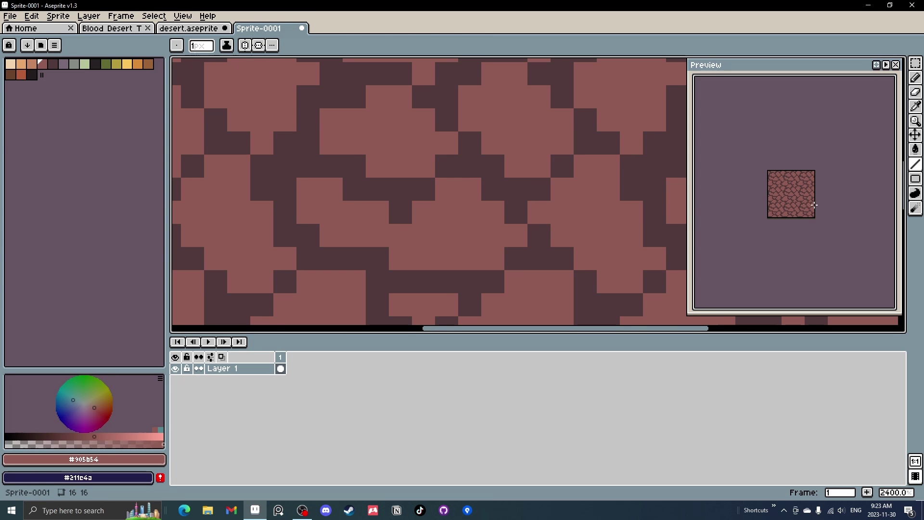
Split the wide stone into two by drawing a vertical gap through it in the dark #513a3d.
{"action": "left_click_drag", "start_coordinate": [511, 159], "coordinate": [339, 136]}
{"action": "left_click_drag", "start_coordinate": [546, 177], "coordinate": [466, 177]}
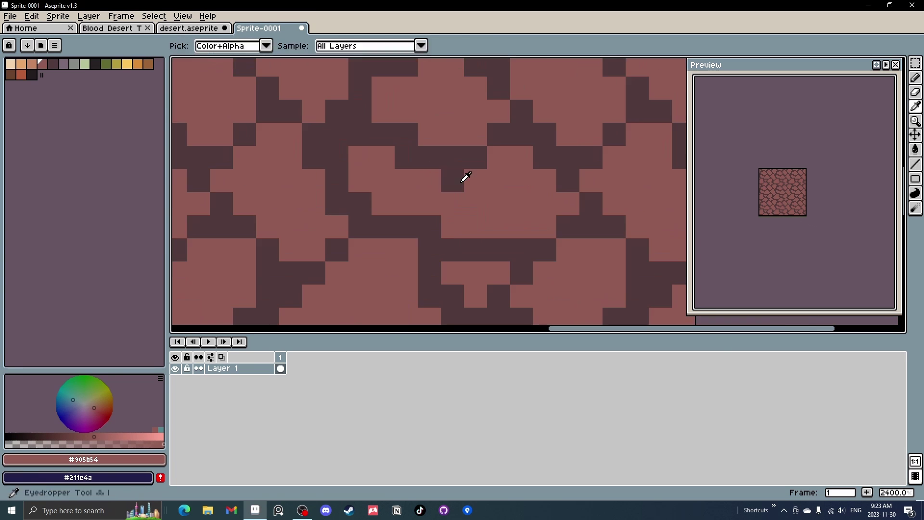
{"action": "left_click", "coordinate": [452, 208], "text": "alt"}
{"action": "left_click_drag", "start_coordinate": [456, 219], "coordinate": [474, 227]}
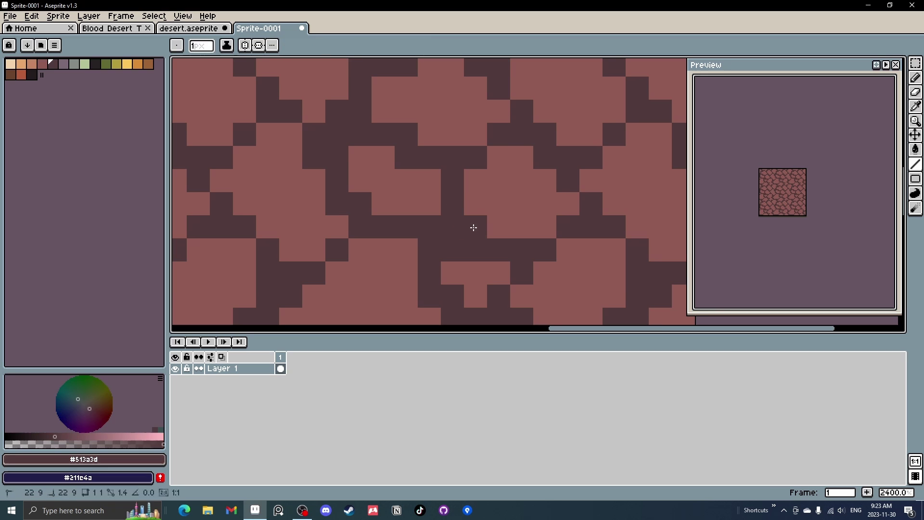
Thin the thick gap junctions around the split stones by extending the stone edges in #905b54, undoing one misplaced pixel.
{"action": "left_click", "coordinate": [367, 154], "text": "alt"}
{"action": "left_click_drag", "start_coordinate": [360, 134], "coordinate": [336, 134]}
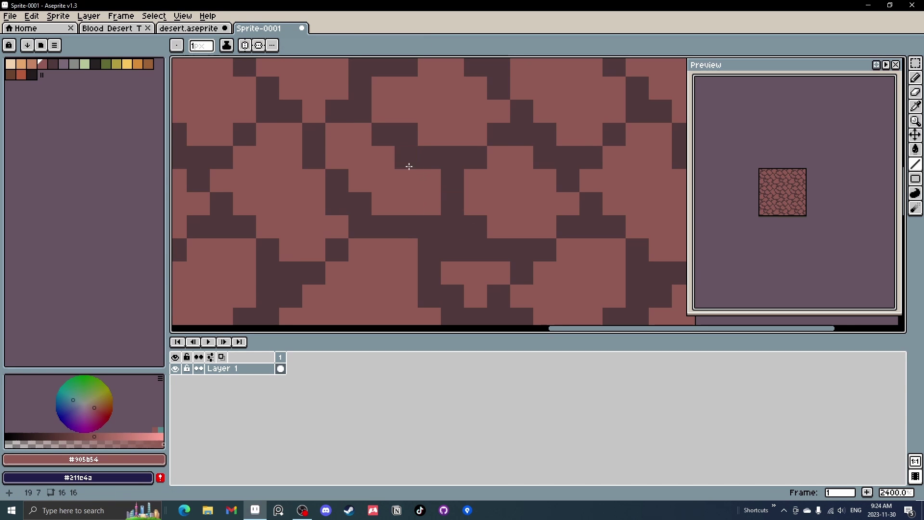
{"action": "left_click", "coordinate": [409, 163]}
{"action": "left_click_drag", "start_coordinate": [456, 241], "coordinate": [452, 219]}
{"action": "left_click", "coordinate": [477, 213]}
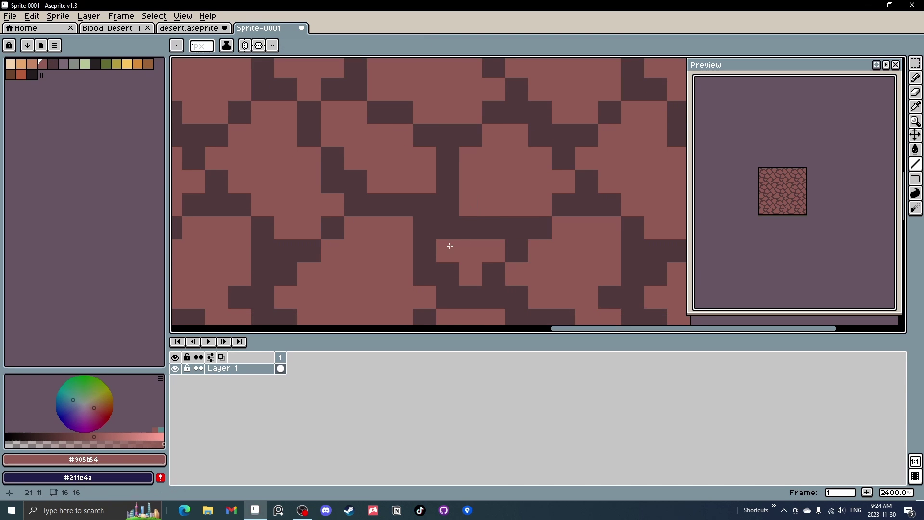
{"action": "key", "text": "ctrl+z"}
{"action": "left_click", "coordinate": [451, 229]}
{"action": "left_click", "coordinate": [466, 236]}
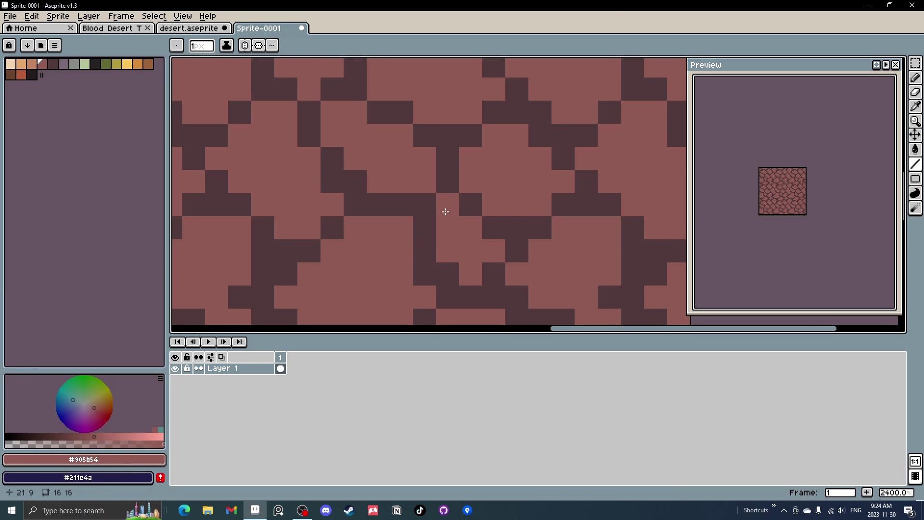
{"action": "left_click", "coordinate": [422, 277]}
{"action": "left_click_drag", "start_coordinate": [546, 179], "coordinate": [242, 86]}
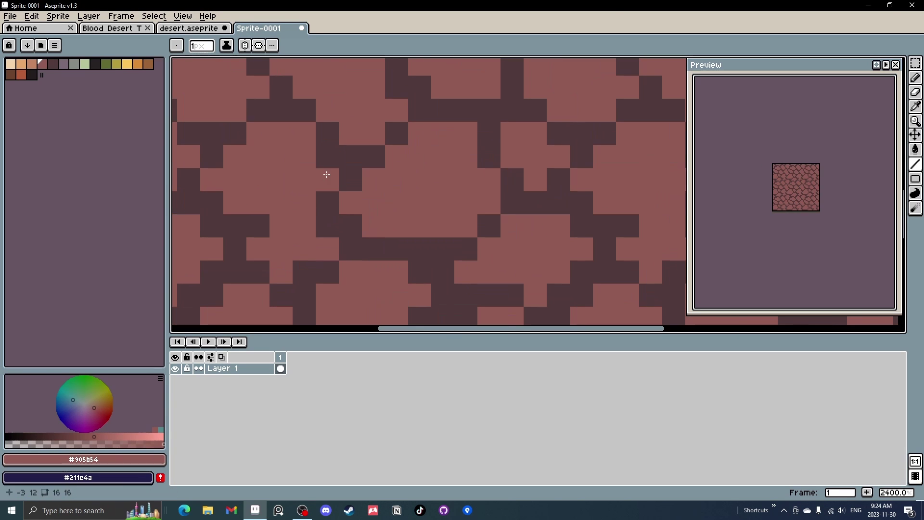
{"action": "scroll", "coordinate": [284, 226], "scroll_direction": "down", "scroll_amount": 1}
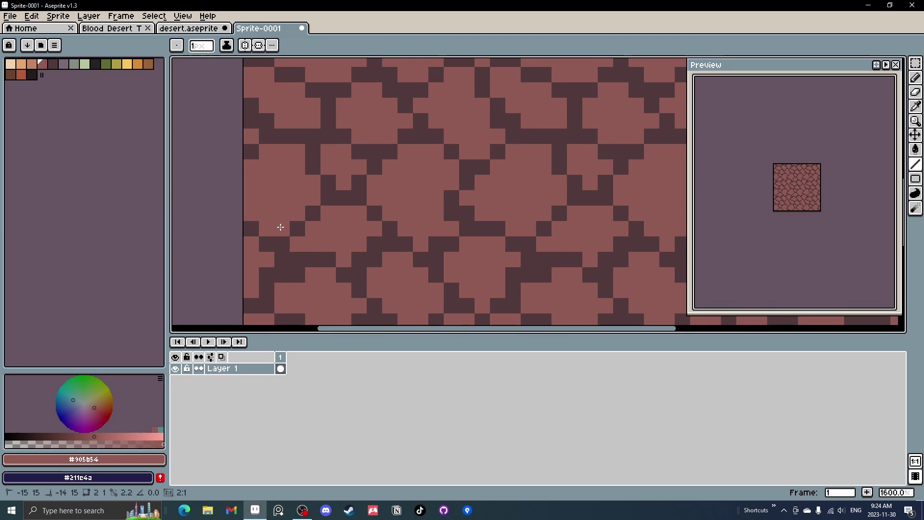
Check the repeating stone pattern at several scales and sample the dark gap colour #513a3d from the tile.
{"action": "scroll", "coordinate": [462, 183], "scroll_direction": "down", "scroll_amount": 2}
{"action": "scroll", "coordinate": [413, 212], "scroll_direction": "up", "scroll_amount": 2}
{"action": "scroll", "coordinate": [410, 210], "scroll_direction": "down", "scroll_amount": 3}
{"action": "scroll", "coordinate": [410, 210], "scroll_direction": "down", "scroll_amount": 1}
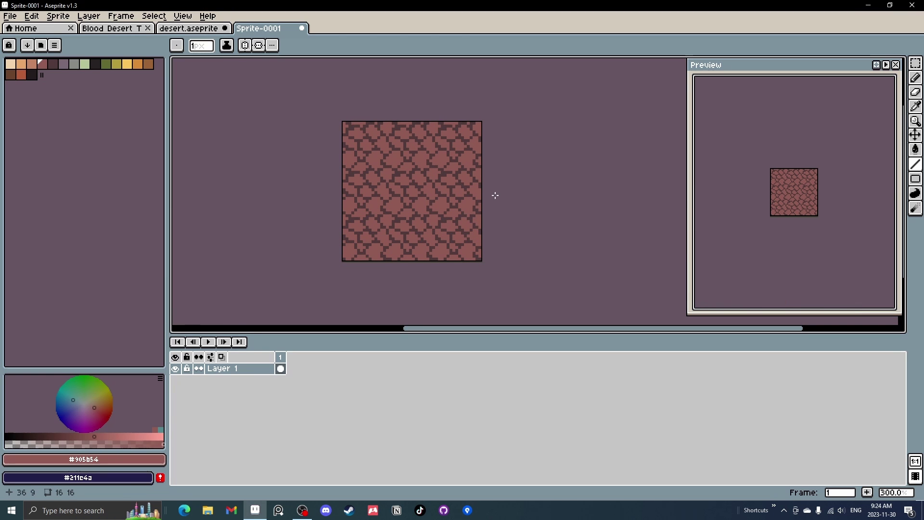
{"action": "scroll", "coordinate": [414, 182], "scroll_direction": "up", "scroll_amount": 4}
{"action": "key", "text": "i"}
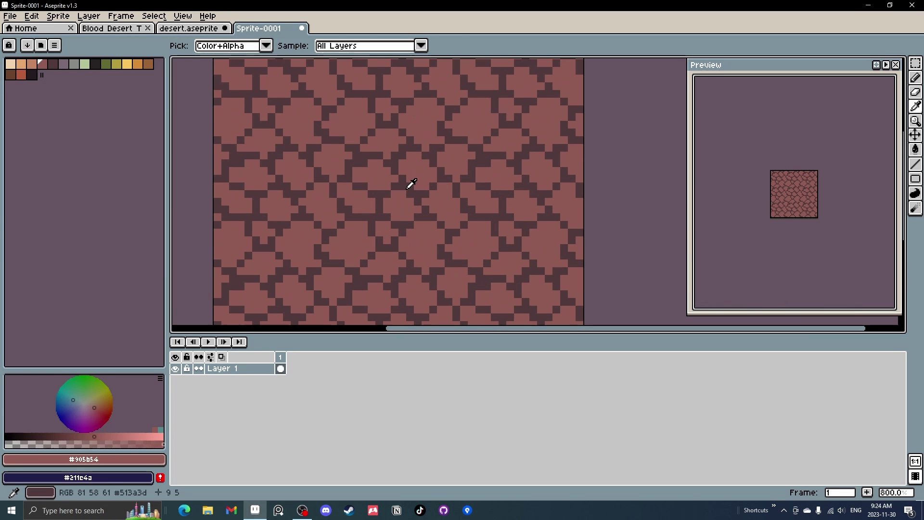
{"action": "left_click", "coordinate": [413, 183]}
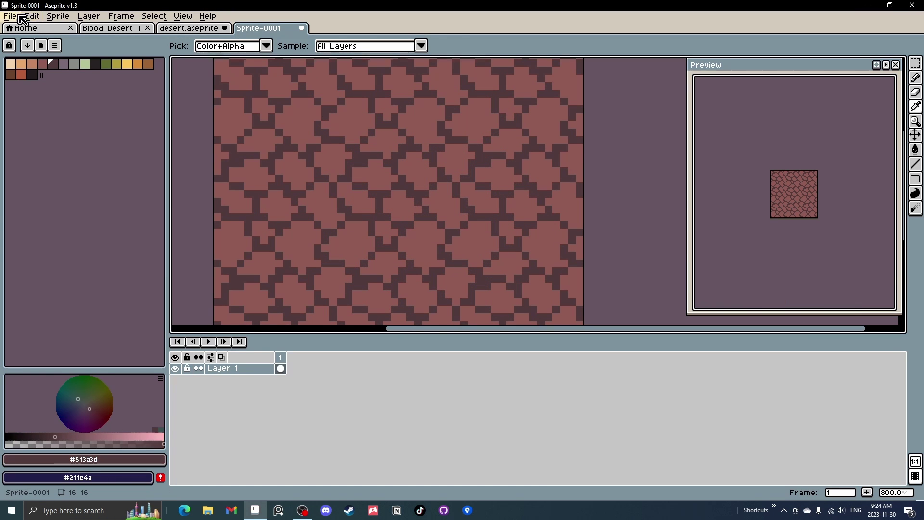
Open the Color Shading script and choose the slightly darker #493437 from its Light shades.
{"action": "left_click", "coordinate": [20, 19]}
{"action": "mouse_move", "coordinate": [48, 146]}
{"action": "left_click", "coordinate": [169, 176]}
{"action": "left_click_drag", "start_coordinate": [454, 193], "coordinate": [719, 155]}
{"action": "scroll", "coordinate": [522, 152], "scroll_direction": "down", "scroll_amount": 2}
{"action": "scroll", "coordinate": [539, 144], "scroll_direction": "down", "scroll_amount": 2}
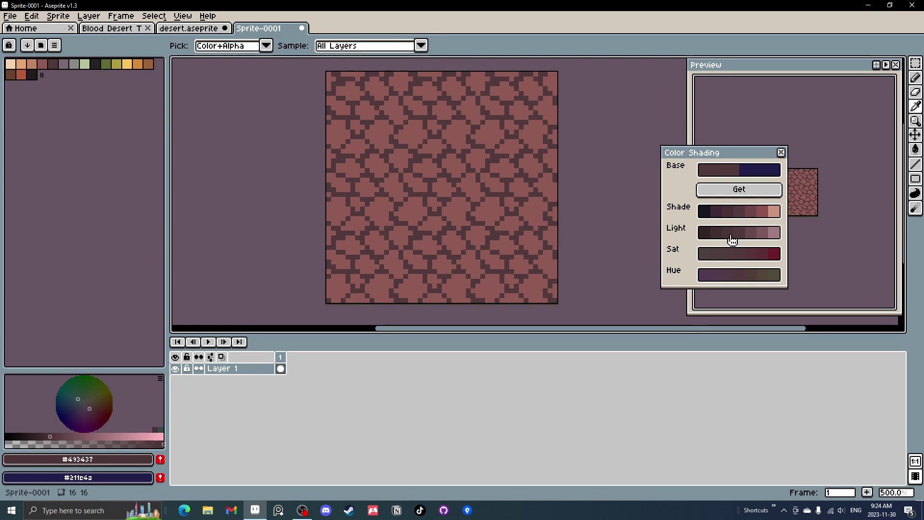
Try a Paint Bucket fill on the tile with #493437, undo it, and turn off the tool's Contiguous option.
{"action": "key", "text": "g"}
{"action": "left_click", "coordinate": [487, 188]}
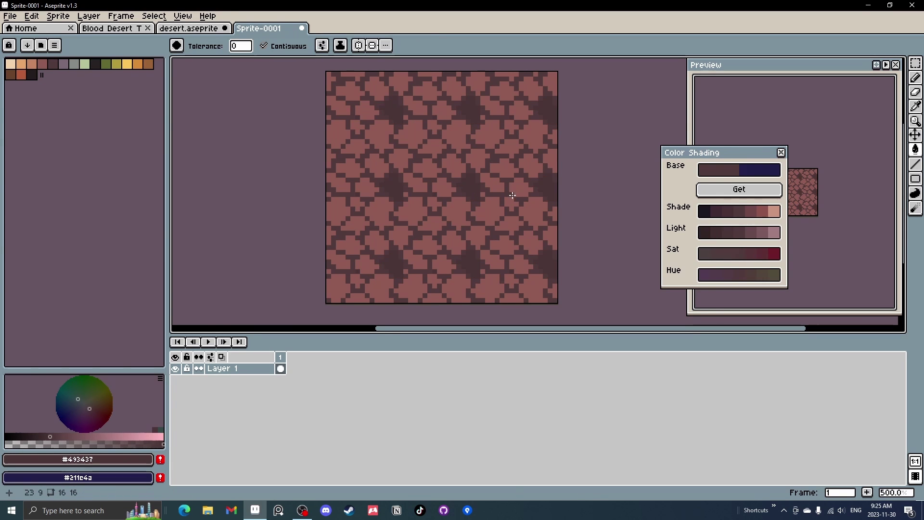
{"action": "key", "text": "ctrl+z"}
{"action": "left_click", "coordinate": [279, 47]}
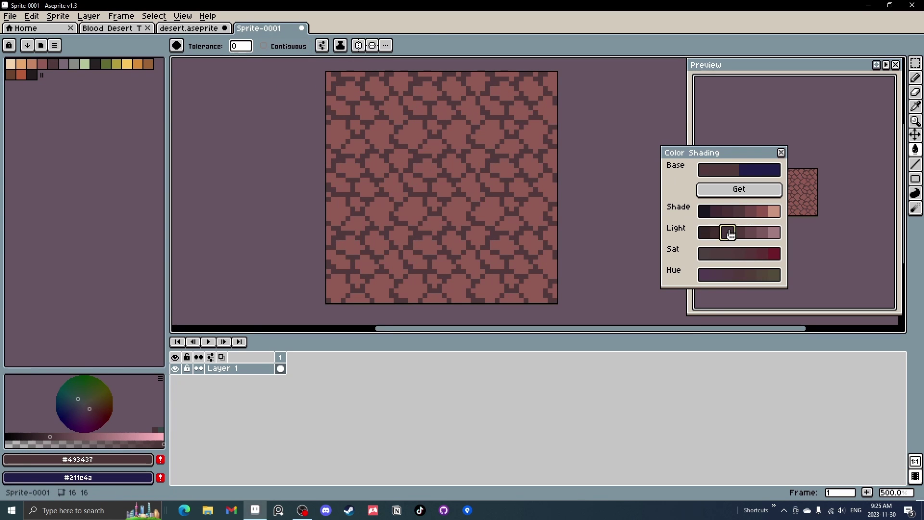
{"action": "left_click", "coordinate": [428, 163]}
{"action": "scroll", "coordinate": [528, 159], "scroll_direction": "down", "scroll_amount": 1}
{"action": "key", "text": "ctrl+z"}
{"action": "scroll", "coordinate": [450, 168], "scroll_direction": "up", "scroll_amount": 2}
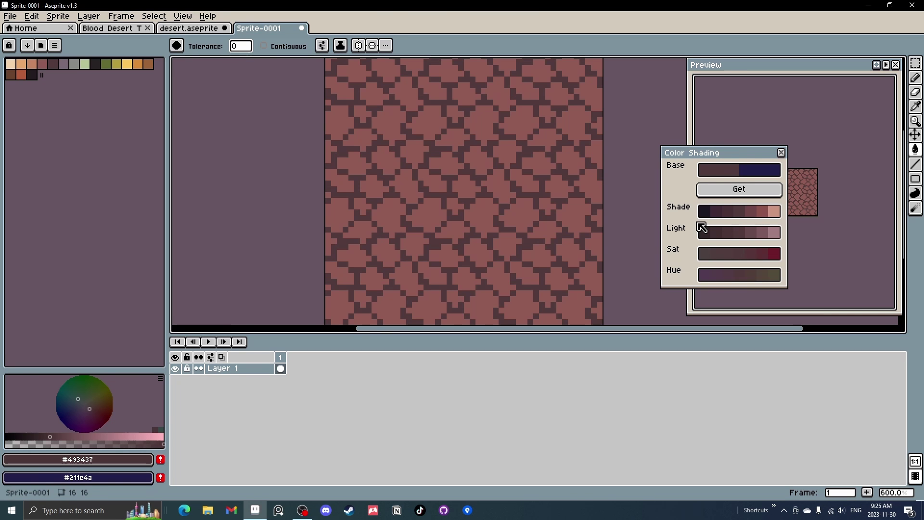
{"action": "left_click", "coordinate": [524, 160]}
{"action": "key", "text": "ctrl+z"}
Recolour the tile's gaps with #412e31 and its stones with #513a3d, undoing a stone fill in #493437.
{"action": "left_click", "coordinate": [716, 232]}
{"action": "left_click", "coordinate": [545, 177]}
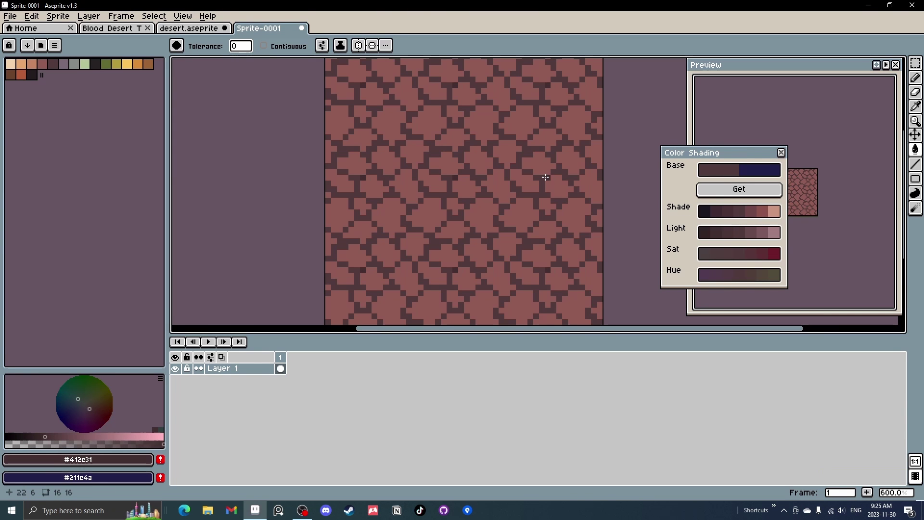
{"action": "left_click", "coordinate": [541, 178]}
{"action": "left_click", "coordinate": [728, 232]}
{"action": "left_click", "coordinate": [486, 169]}
{"action": "scroll", "coordinate": [534, 184], "scroll_direction": "down", "scroll_amount": 4}
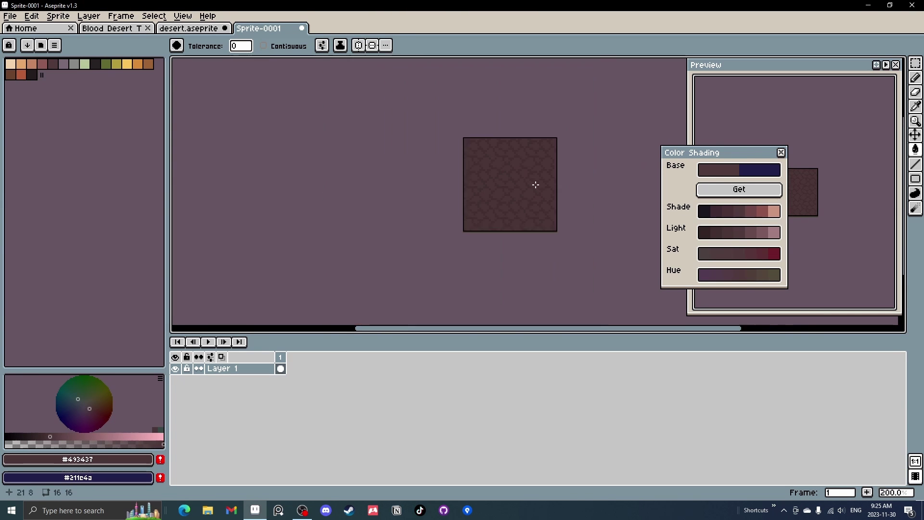
{"action": "scroll", "coordinate": [576, 193], "scroll_direction": "down", "scroll_amount": 2}
{"action": "scroll", "coordinate": [576, 193], "scroll_direction": "up", "scroll_amount": 5}
{"action": "key", "text": "ctrl+z"}
{"action": "left_click", "coordinate": [552, 177], "text": "alt"}
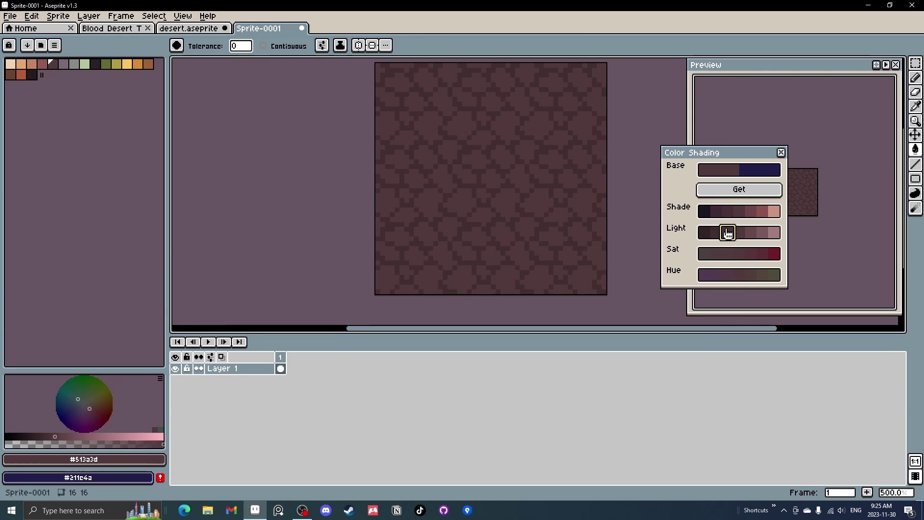
Choose the darker #493437 from the Light shades and pencil the first shadow pixels inside the stones.
{"action": "left_click", "coordinate": [728, 234]}
{"action": "key", "text": "b"}
{"action": "scroll", "coordinate": [389, 166], "scroll_direction": "up", "scroll_amount": 4}
{"action": "scroll", "coordinate": [493, 171], "scroll_direction": "down", "scroll_amount": 6}
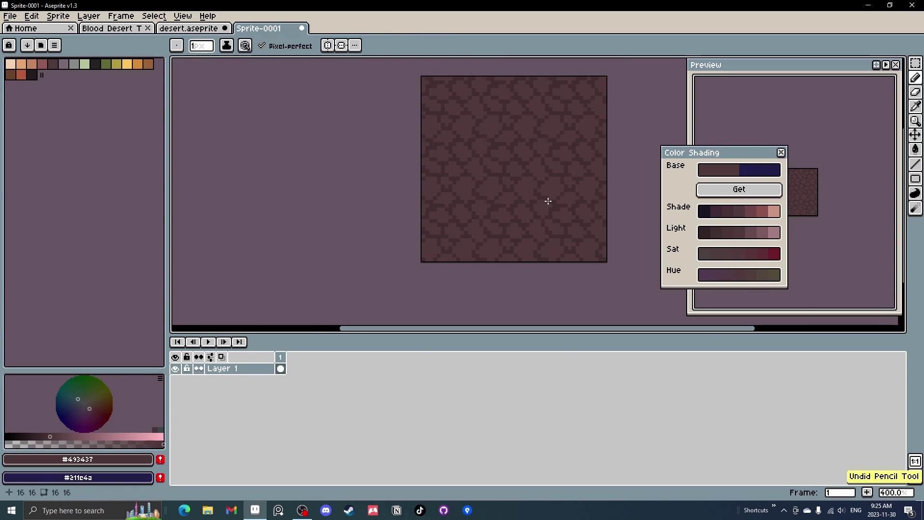
{"action": "scroll", "coordinate": [397, 171], "scroll_direction": "up", "scroll_amount": 5}
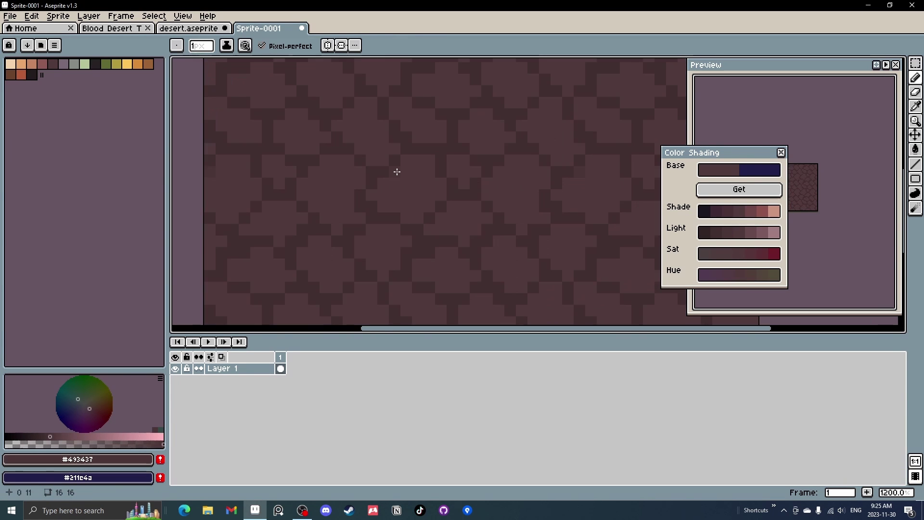
{"action": "scroll", "coordinate": [586, 221], "scroll_direction": "down", "scroll_amount": 8}
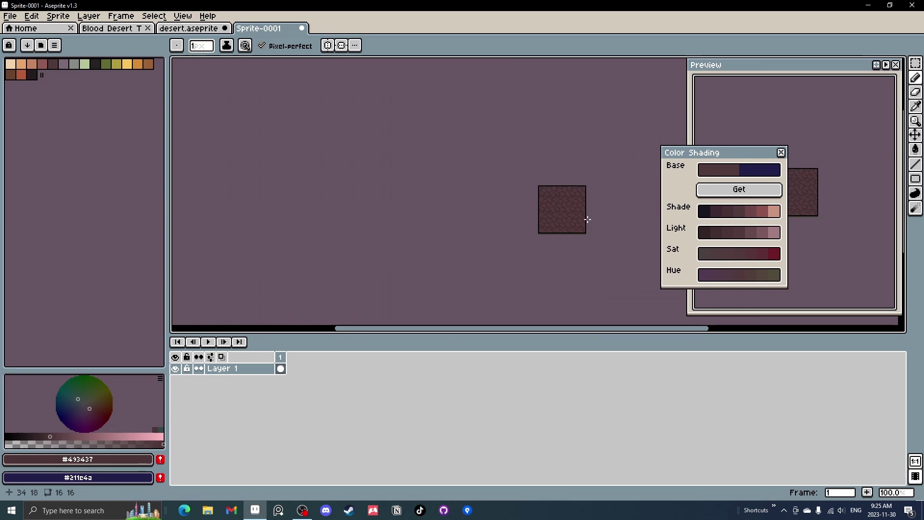
{"action": "scroll", "coordinate": [583, 219], "scroll_direction": "up", "scroll_amount": 3}
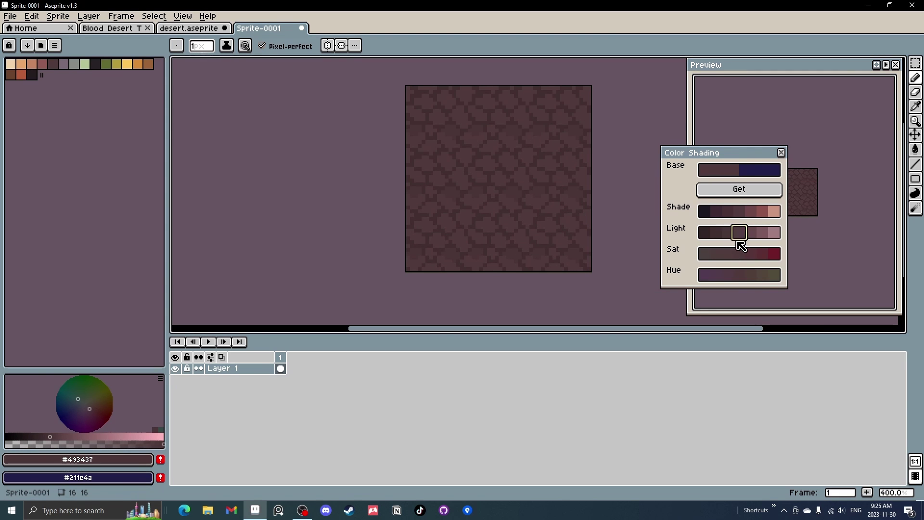
{"action": "scroll", "coordinate": [481, 216], "scroll_direction": "up", "scroll_amount": 2}
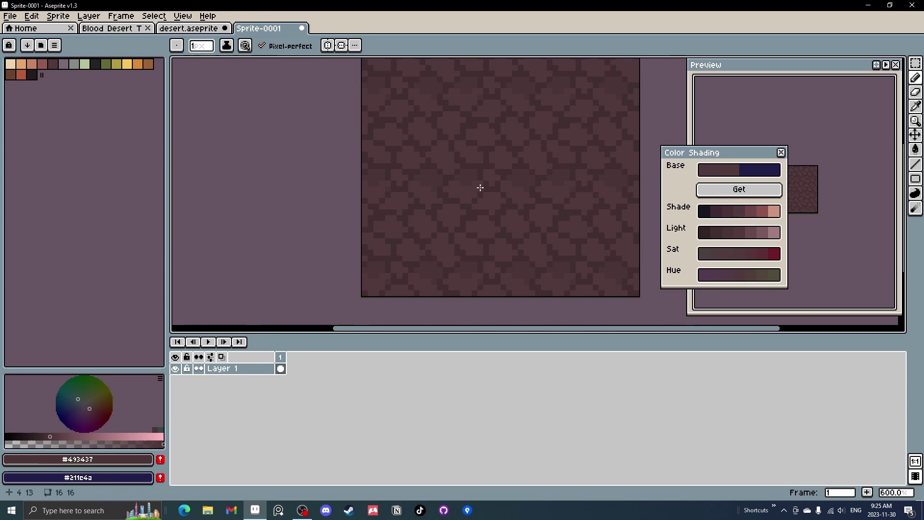
Pencil shadow patches in #493437 into more stones near the middle of the pattern, undoing one misplaced stroke.
{"action": "scroll", "coordinate": [439, 193], "scroll_direction": "up", "scroll_amount": 3}
{"action": "left_click_drag", "start_coordinate": [472, 235], "coordinate": [458, 214]}
{"action": "left_click", "coordinate": [361, 217]}
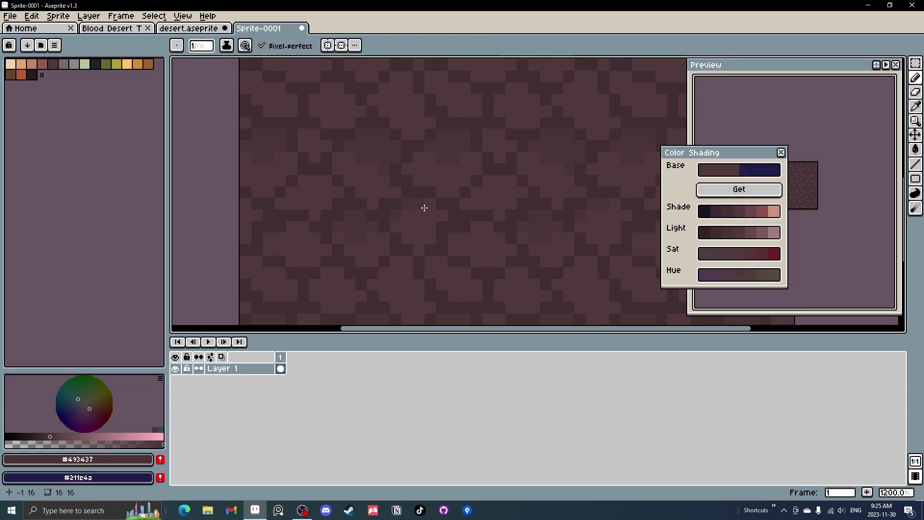
{"action": "left_click_drag", "start_coordinate": [407, 213], "coordinate": [424, 237]}
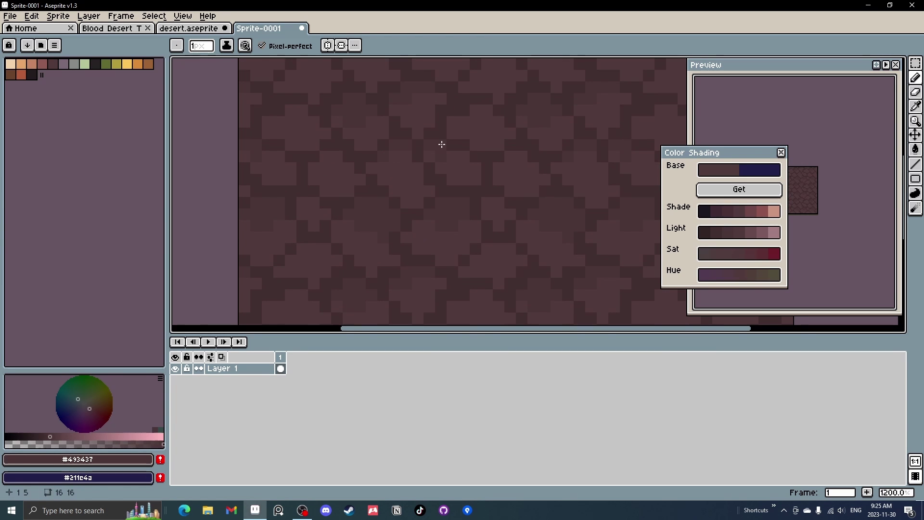
{"action": "key", "text": "ctrl+z"}
{"action": "scroll", "coordinate": [442, 144], "scroll_direction": "down", "scroll_amount": 4}
{"action": "scroll", "coordinate": [391, 147], "scroll_direction": "up", "scroll_amount": 6}
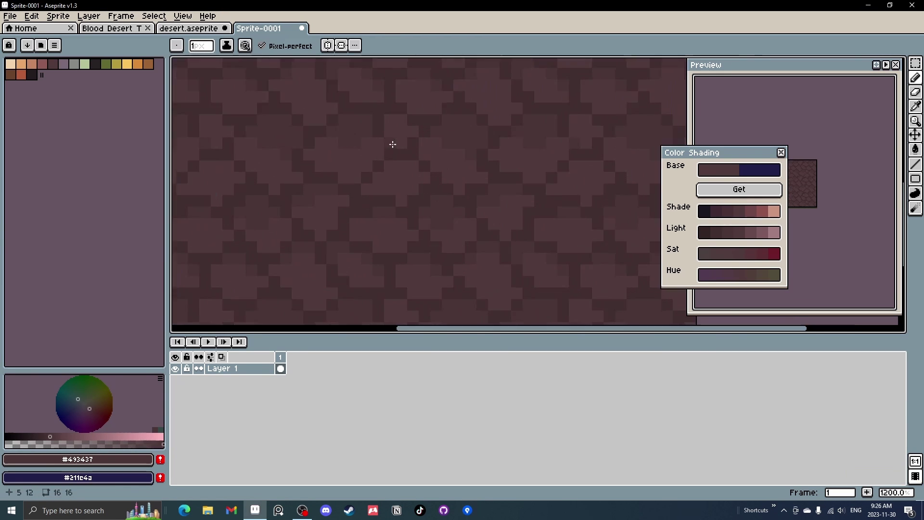
Add further #493437 shadow strokes to the small stones and the one below them, undoing a stray pixel.
{"action": "left_click_drag", "start_coordinate": [390, 109], "coordinate": [410, 106]}
{"action": "left_click", "coordinate": [428, 192]}
{"action": "key", "text": "ctrl+z"}
{"action": "left_click_drag", "start_coordinate": [414, 195], "coordinate": [378, 204]}
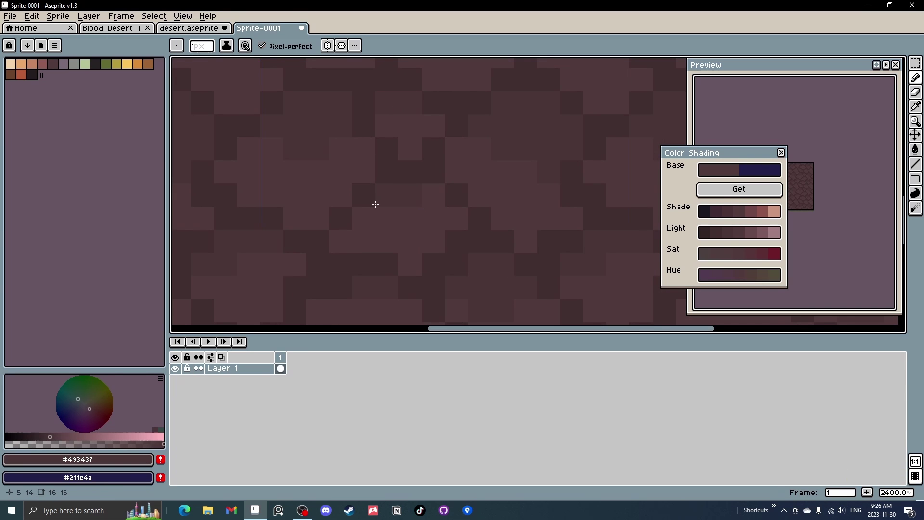
{"action": "scroll", "coordinate": [439, 201], "scroll_direction": "down", "scroll_amount": 10}
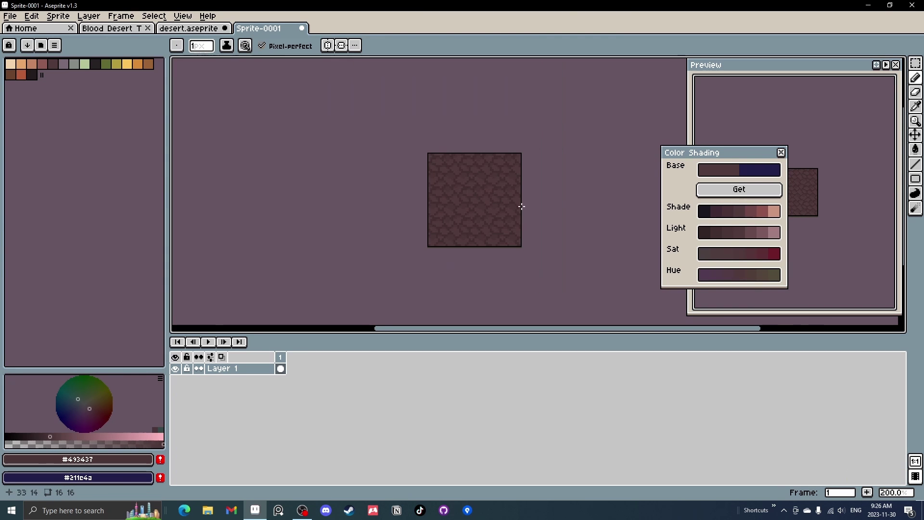
{"action": "scroll", "coordinate": [515, 194], "scroll_direction": "up", "scroll_amount": 7}
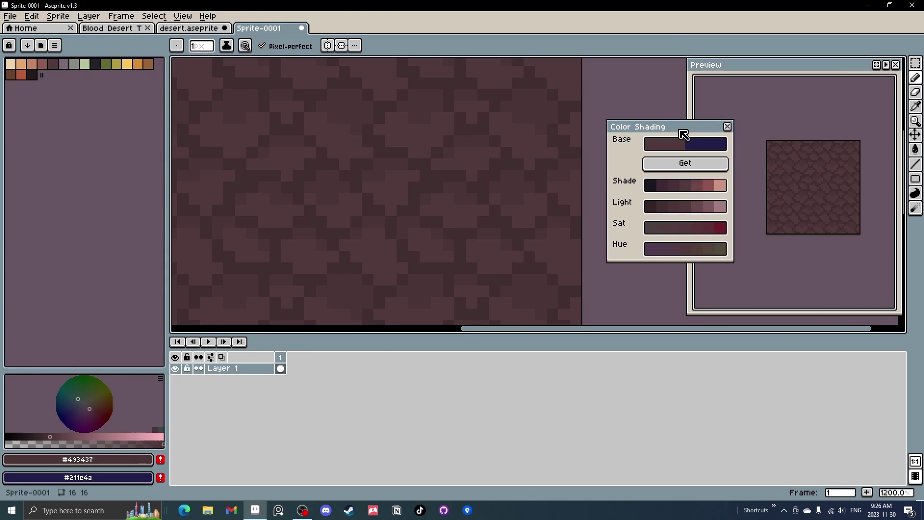
Move the Color Shading window clear of the tile preview and undo an extra shadow stroke on the stones.
{"action": "left_click_drag", "start_coordinate": [679, 131], "coordinate": [671, 103]}
{"action": "left_click_drag", "start_coordinate": [386, 70], "coordinate": [379, 135]}
{"action": "key", "text": "ctrl+z"}
{"action": "scroll", "coordinate": [433, 92], "scroll_direction": "down", "scroll_amount": 8}
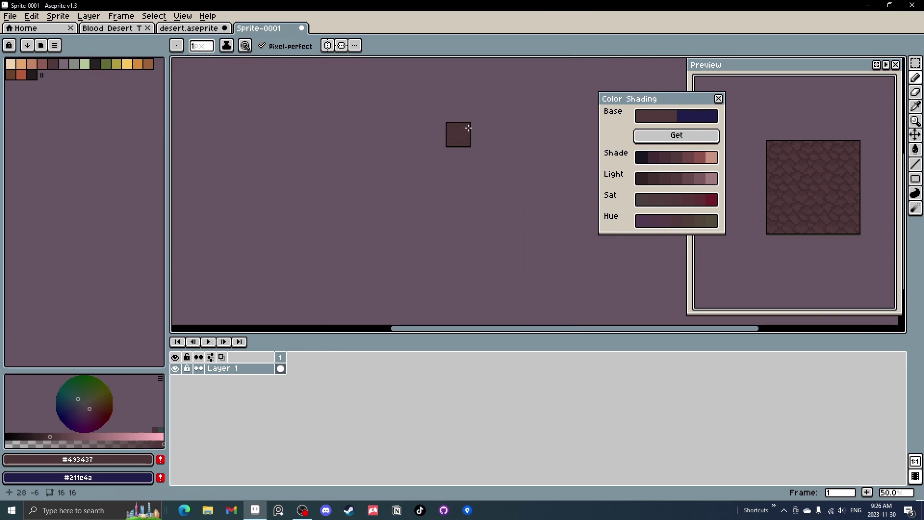
{"action": "scroll", "coordinate": [468, 127], "scroll_direction": "up", "scroll_amount": 2}
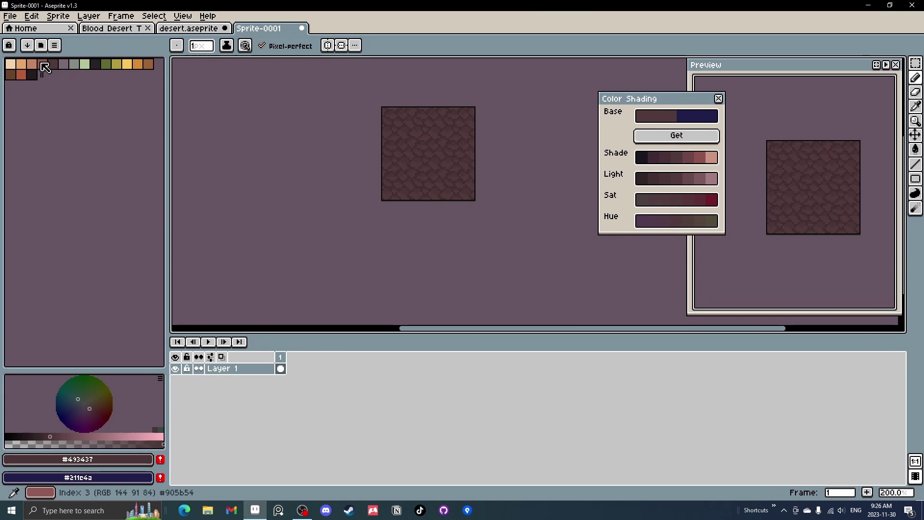
Pick #905b54 from the palette and try highlight pixels on the stones, undoing the last two strokes.
{"action": "left_click", "coordinate": [42, 63]}
{"action": "scroll", "coordinate": [448, 169], "scroll_direction": "up", "scroll_amount": 3}
{"action": "left_click", "coordinate": [379, 162]}
{"action": "scroll", "coordinate": [330, 207], "scroll_direction": "up", "scroll_amount": 4}
{"action": "left_click", "coordinate": [331, 208]}
{"action": "left_click_drag", "start_coordinate": [399, 207], "coordinate": [386, 196]}
{"action": "scroll", "coordinate": [464, 194], "scroll_direction": "down", "scroll_amount": 5}
{"action": "scroll", "coordinate": [475, 196], "scroll_direction": "down", "scroll_amount": 2}
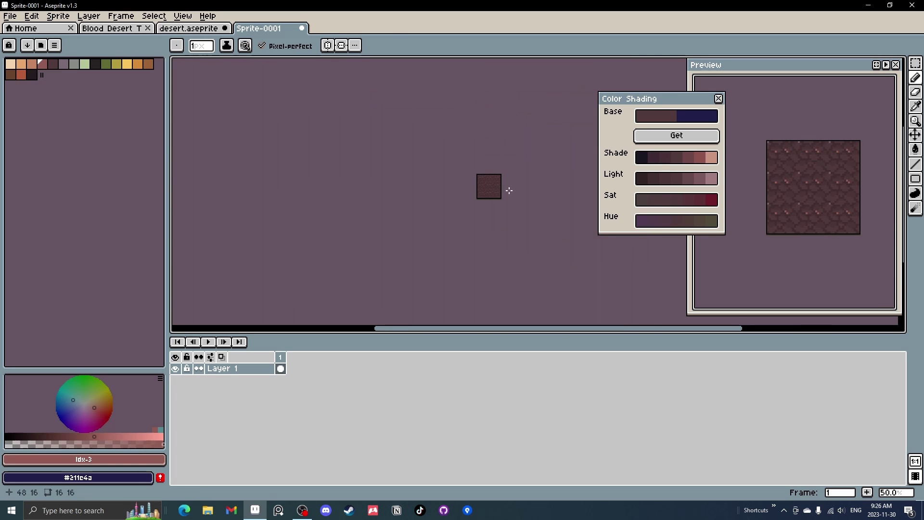
{"action": "scroll", "coordinate": [508, 189], "scroll_direction": "up", "scroll_amount": 1}
{"action": "key", "text": "ctrl+z"}
{"action": "key", "text": "ctrl+z"}
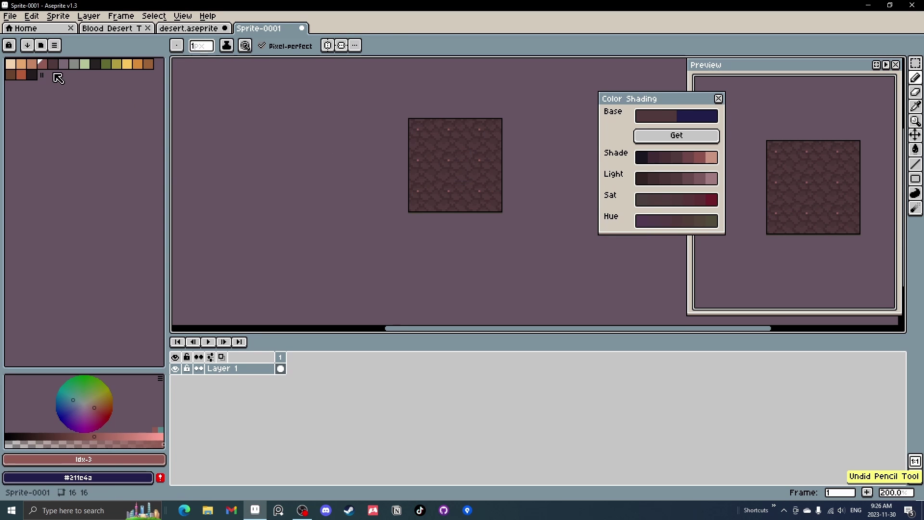
Load #905b54 as the Color Shading base and choose the darker #734943 from its Light shades.
{"action": "left_click", "coordinate": [674, 135]}
{"action": "scroll", "coordinate": [467, 198], "scroll_direction": "up", "scroll_amount": 3}
{"action": "scroll", "coordinate": [477, 202], "scroll_direction": "up", "scroll_amount": 2}
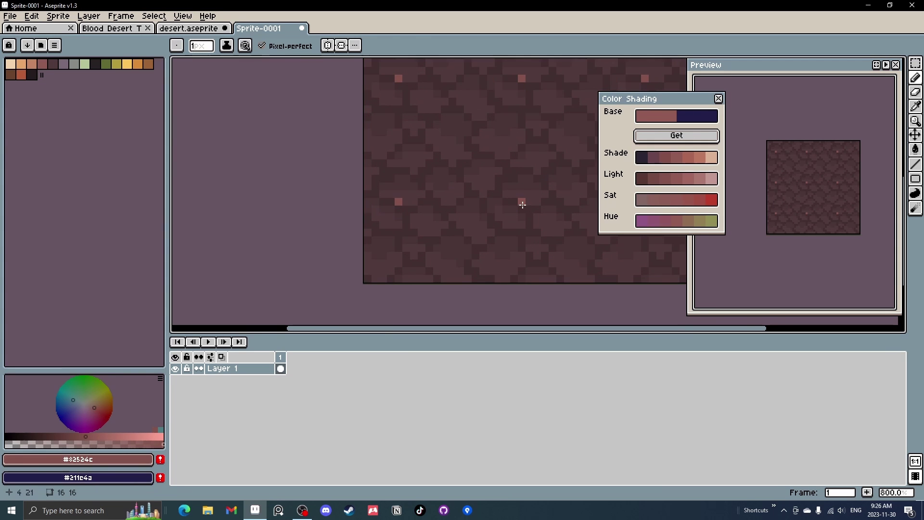
{"action": "left_click", "coordinate": [653, 179]}
Pencil short #734943 highlights along several stone edges, undoing one misplaced pixel.
{"action": "scroll", "coordinate": [517, 202], "scroll_direction": "up", "scroll_amount": 3}
{"action": "left_click", "coordinate": [528, 198]}
{"action": "left_click_drag", "start_coordinate": [528, 198], "coordinate": [413, 192]}
{"action": "left_click", "coordinate": [458, 189]}
{"action": "left_click", "coordinate": [446, 188]}
{"action": "left_click", "coordinate": [395, 174]}
{"action": "key", "text": "ctrl+z"}
{"action": "mouse_move", "coordinate": [569, 197]}
{"action": "left_mouse_down"}
{"action": "mouse_move", "coordinate": [515, 156]}
{"action": "mouse_move", "coordinate": [542, 130]}
{"action": "left_mouse_up"}
{"action": "left_click_drag", "start_coordinate": [474, 238], "coordinate": [414, 226]}
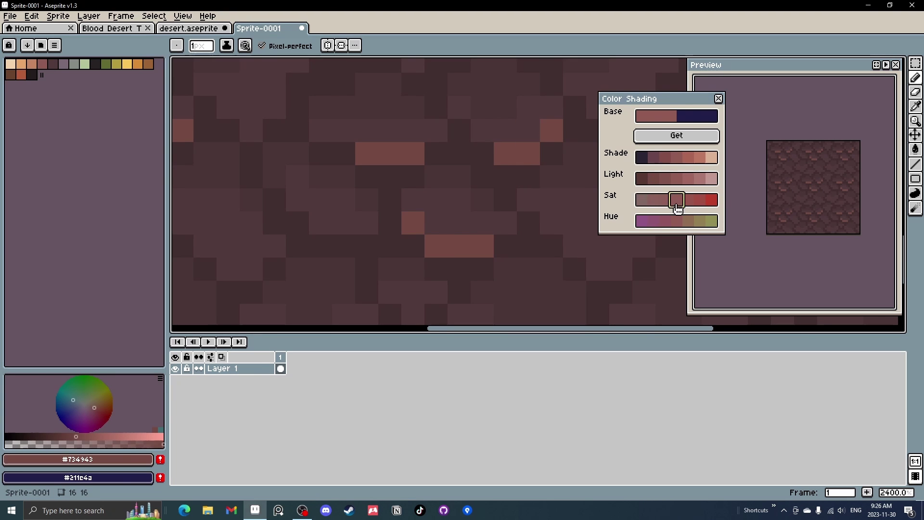
{"action": "scroll", "coordinate": [458, 159], "scroll_direction": "down", "scroll_amount": 3}
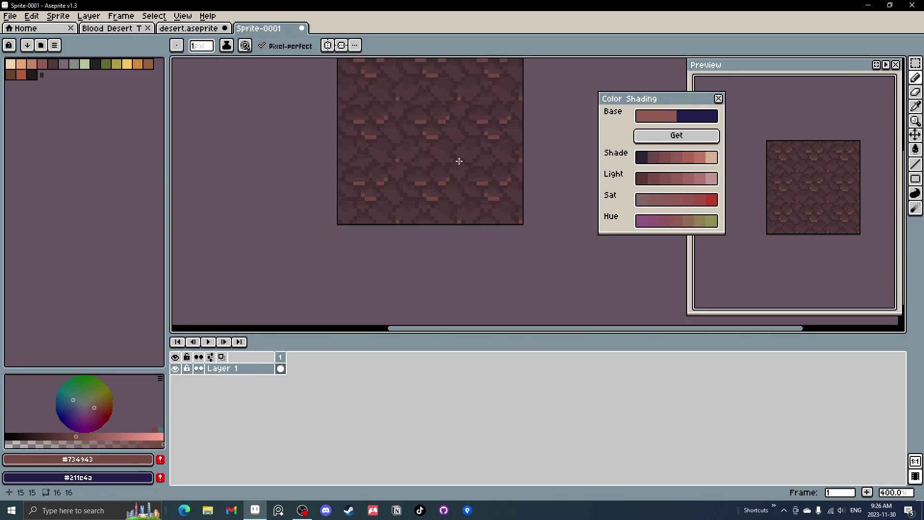
Extend the #734943 edge highlights to the remaining stones across the repeating pattern.
{"action": "scroll", "coordinate": [403, 160], "scroll_direction": "up", "scroll_amount": 2}
{"action": "mouse_move", "coordinate": [408, 172]}
{"action": "left_mouse_down"}
{"action": "mouse_move", "coordinate": [470, 144]}
{"action": "mouse_move", "coordinate": [496, 163]}
{"action": "mouse_move", "coordinate": [521, 151]}
{"action": "left_mouse_up"}
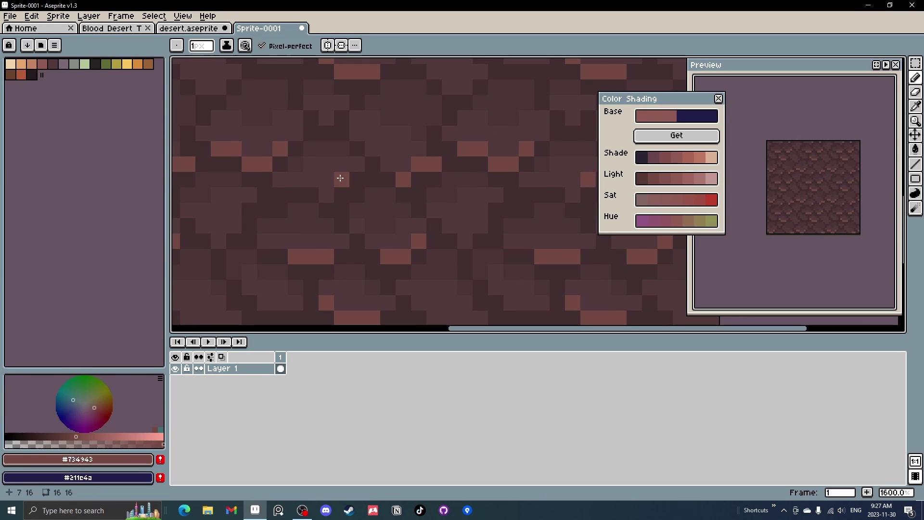
{"action": "left_click_drag", "start_coordinate": [337, 183], "coordinate": [325, 194]}
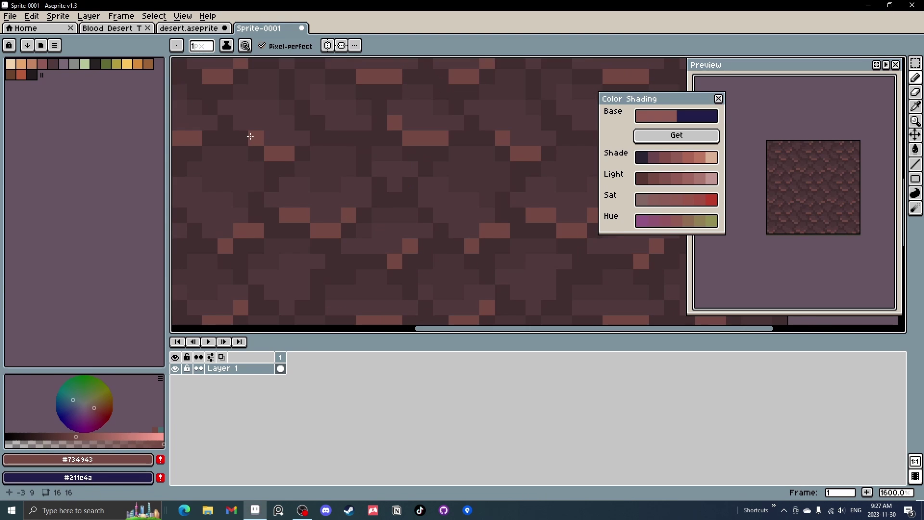
{"action": "left_click_drag", "start_coordinate": [250, 136], "coordinate": [235, 118]}
{"action": "left_click_drag", "start_coordinate": [340, 122], "coordinate": [313, 116]}
{"action": "scroll", "coordinate": [453, 145], "scroll_direction": "down", "scroll_amount": 8}
{"action": "scroll", "coordinate": [473, 148], "scroll_direction": "up", "scroll_amount": 4}
{"action": "left_click", "coordinate": [653, 179]}
{"action": "left_click", "coordinate": [659, 182]}
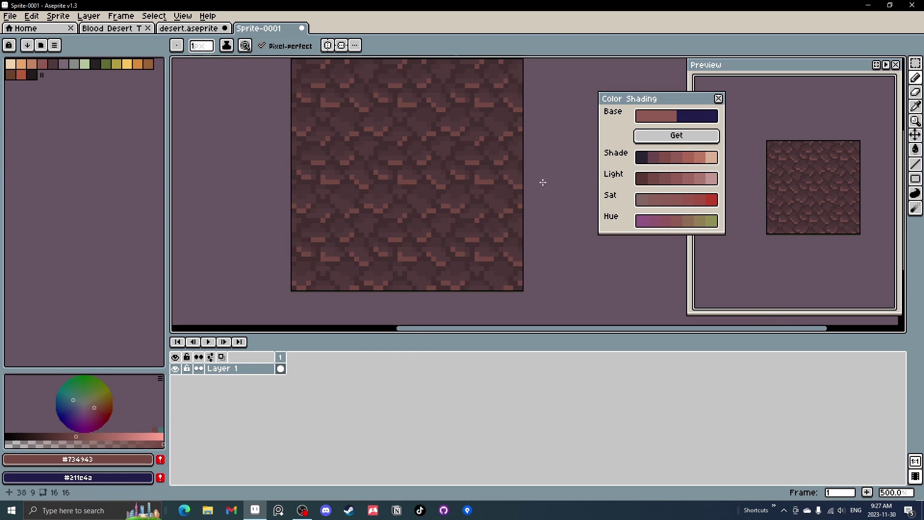
Sample the stone colour from the tile and touch up the highlighted stone edges with it.
{"action": "scroll", "coordinate": [457, 196], "scroll_direction": "up", "scroll_amount": 4}
{"action": "left_click", "coordinate": [445, 208], "text": "alt"}
{"action": "left_click_drag", "start_coordinate": [487, 188], "coordinate": [539, 195]}
{"action": "mouse_move", "coordinate": [407, 170]}
{"action": "left_mouse_down"}
{"action": "mouse_move", "coordinate": [428, 162]}
{"action": "mouse_move", "coordinate": [462, 176]}
{"action": "left_mouse_up"}
{"action": "left_click", "coordinate": [430, 159]}
Load the sampled colour into Color Shading and try reddish Shade tones as highlights, undoing the last Line tool pixel.
{"action": "left_click", "coordinate": [696, 140]}
{"action": "left_click", "coordinate": [689, 157]}
{"action": "scroll", "coordinate": [402, 158], "scroll_direction": "up", "scroll_amount": 2}
{"action": "key", "text": "l"}
{"action": "left_click", "coordinate": [700, 157]}
{"action": "left_click", "coordinate": [393, 155]}
{"action": "scroll", "coordinate": [544, 159], "scroll_direction": "down", "scroll_amount": 7}
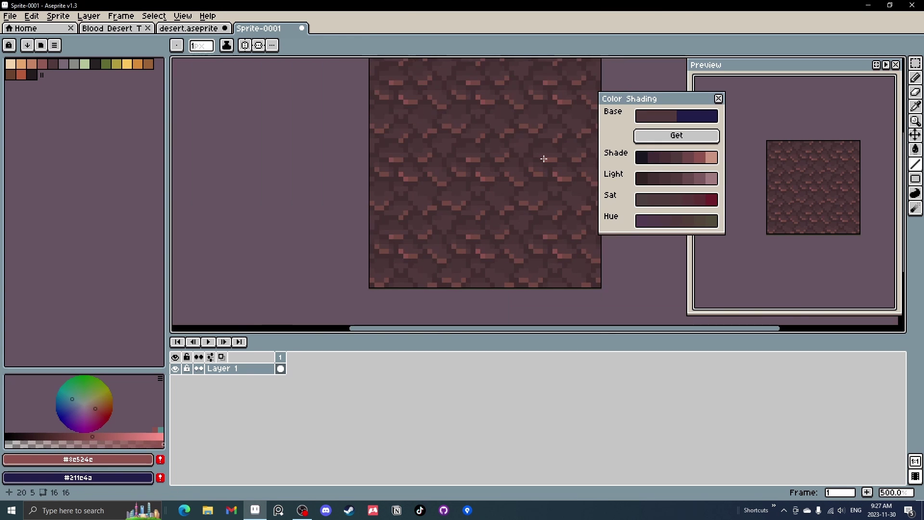
{"action": "key", "text": "ctrl+z"}
Sample the stone colour #513a3d and paint over stray highlight pixels along the pattern's upper edge with the Line tool.
{"action": "key", "text": "i"}
{"action": "scroll", "coordinate": [569, 154], "scroll_direction": "up", "scroll_amount": 6}
{"action": "left_click", "coordinate": [394, 114]}
{"action": "key", "text": "l"}
{"action": "left_click_drag", "start_coordinate": [408, 119], "coordinate": [396, 130]}
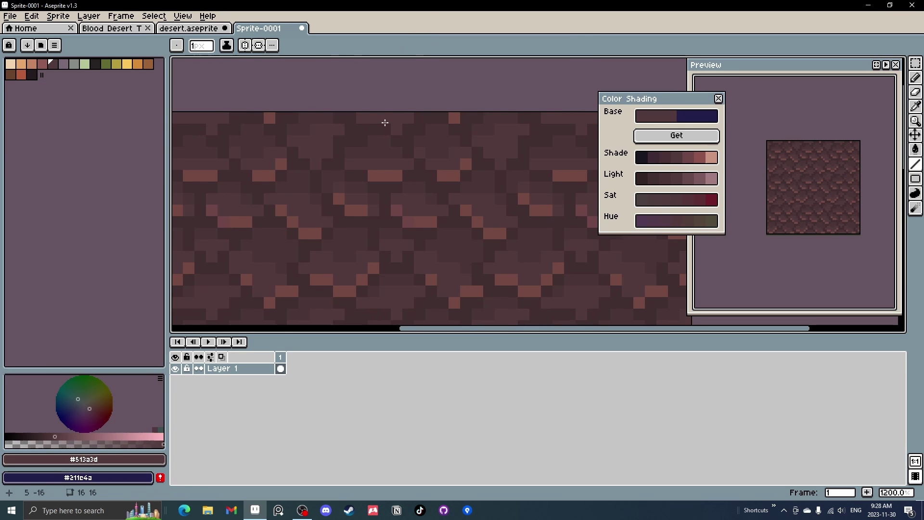
{"action": "left_click", "coordinate": [385, 127]}
{"action": "left_click", "coordinate": [273, 120]}
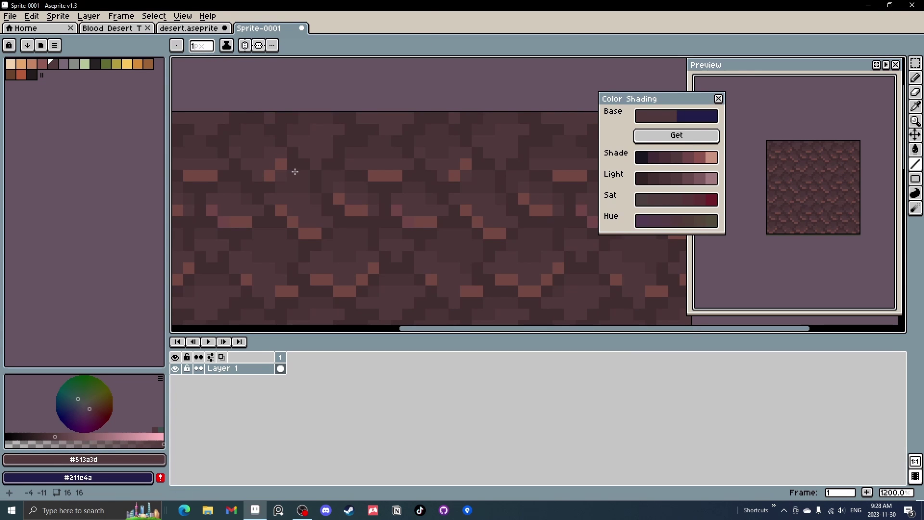
Sample the highlight colour #734943 from the tile and load it as the Color Shading base.
{"action": "scroll", "coordinate": [390, 121], "scroll_direction": "down", "scroll_amount": 6}
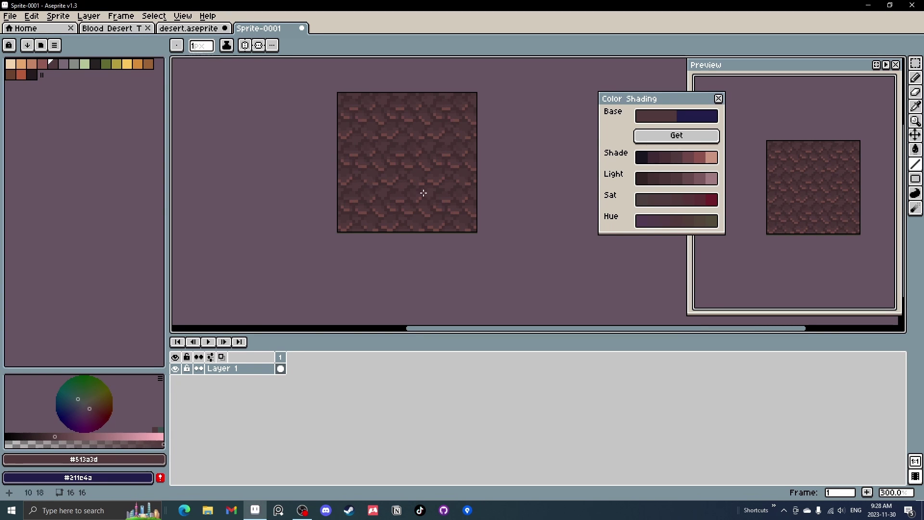
{"action": "scroll", "coordinate": [450, 192], "scroll_direction": "up", "scroll_amount": 2}
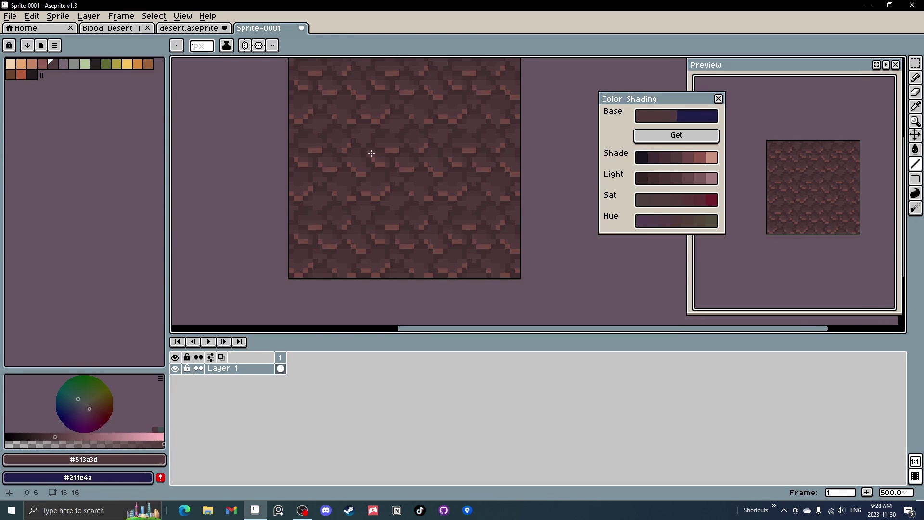
{"action": "scroll", "coordinate": [357, 156], "scroll_direction": "up", "scroll_amount": 4}
{"action": "key", "text": "alt"}
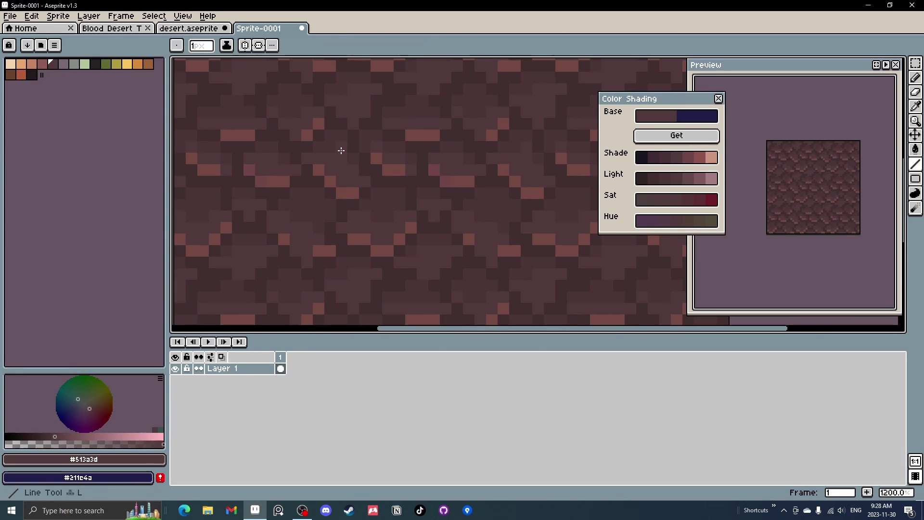
{"action": "left_click", "coordinate": [320, 156], "text": "alt"}
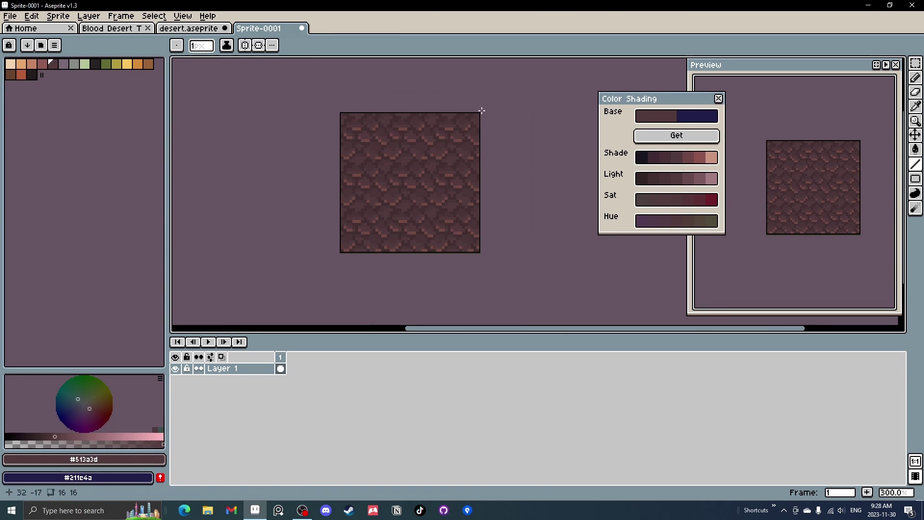
{"action": "scroll", "coordinate": [470, 177], "scroll_direction": "up", "scroll_amount": 6}
{"action": "left_click", "coordinate": [470, 177], "text": "alt"}
{"action": "left_click", "coordinate": [693, 137]}
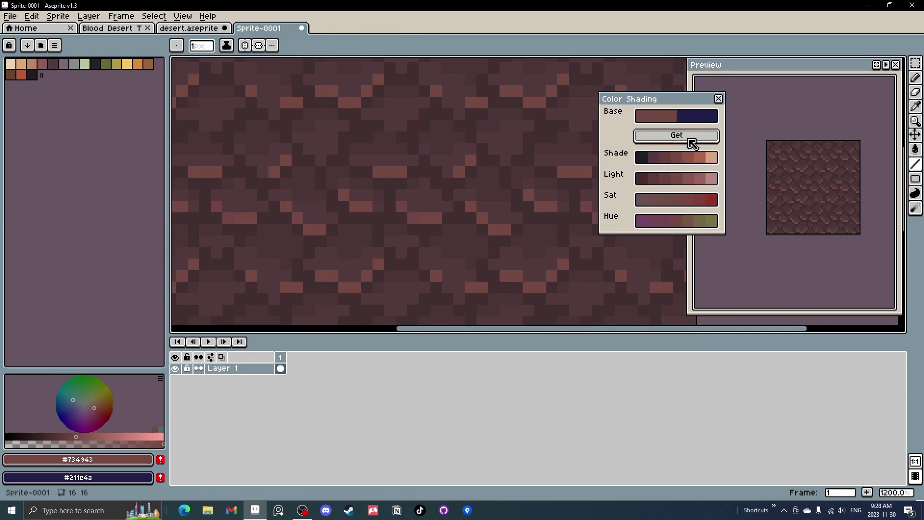
Choose the lighter #88564f from the Light shades and add brighter pixels to the stone highlights.
{"action": "left_click", "coordinate": [687, 177]}
{"action": "scroll", "coordinate": [512, 233], "scroll_direction": "down", "scroll_amount": 6}
{"action": "scroll", "coordinate": [485, 228], "scroll_direction": "up", "scroll_amount": 3}
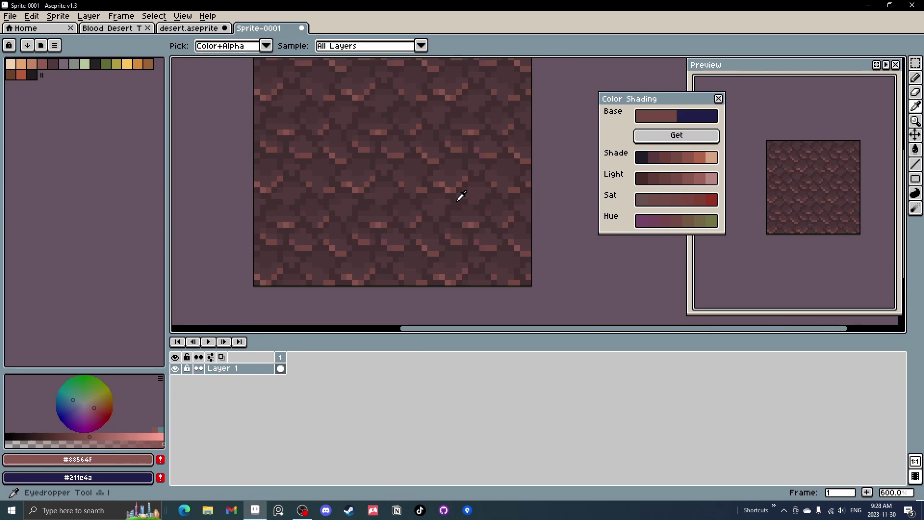
Sample a dark colour from the tile, load it into Color Shading and choose #3b292c from its Light shades.
{"action": "left_click", "coordinate": [458, 198], "text": "alt"}
{"action": "left_click", "coordinate": [659, 139]}
{"action": "left_click", "coordinate": [653, 181]}
{"action": "scroll", "coordinate": [449, 201], "scroll_direction": "up", "scroll_amount": 3}
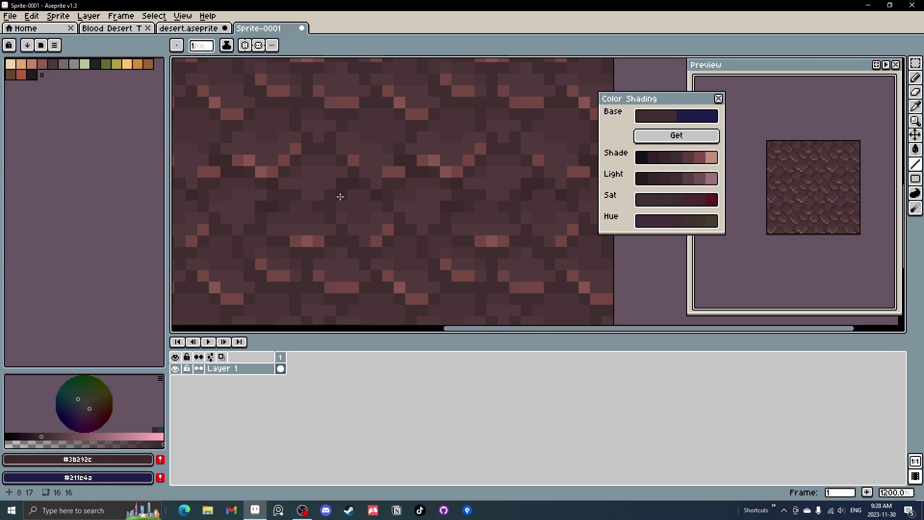
Examine how the shaded stone pattern repeats across the tiled canvas at close and distant zoom levels.
{"action": "mouse_move", "coordinate": [241, 132]}
{"action": "left_mouse_down"}
{"action": "mouse_move", "coordinate": [355, 164]}
{"action": "mouse_move", "coordinate": [335, 179]}
{"action": "mouse_move", "coordinate": [320, 219]}
{"action": "left_mouse_up"}
{"action": "left_click_drag", "start_coordinate": [486, 160], "coordinate": [392, 191]}
{"action": "scroll", "coordinate": [447, 246], "scroll_direction": "right", "scroll_amount": 3}
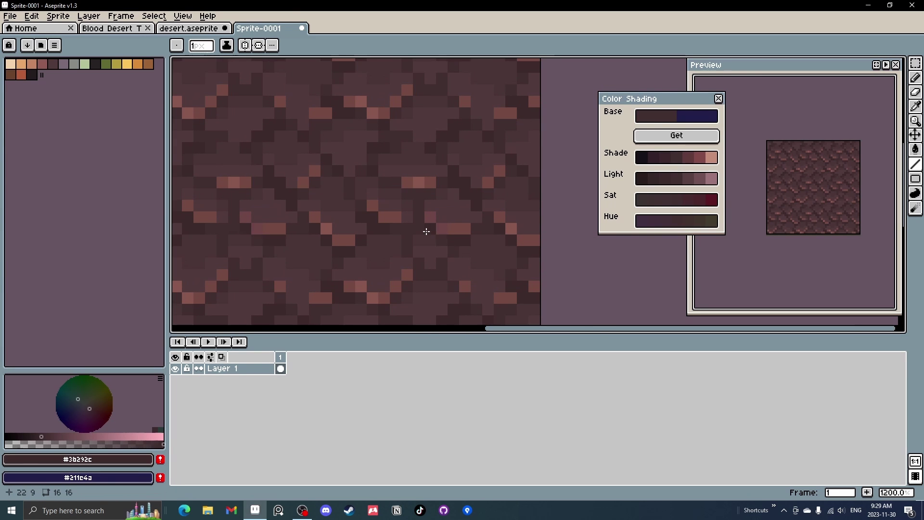
{"action": "scroll", "coordinate": [427, 232], "scroll_direction": "down", "scroll_amount": 3}
{"action": "scroll", "coordinate": [462, 212], "scroll_direction": "up", "scroll_amount": 3}
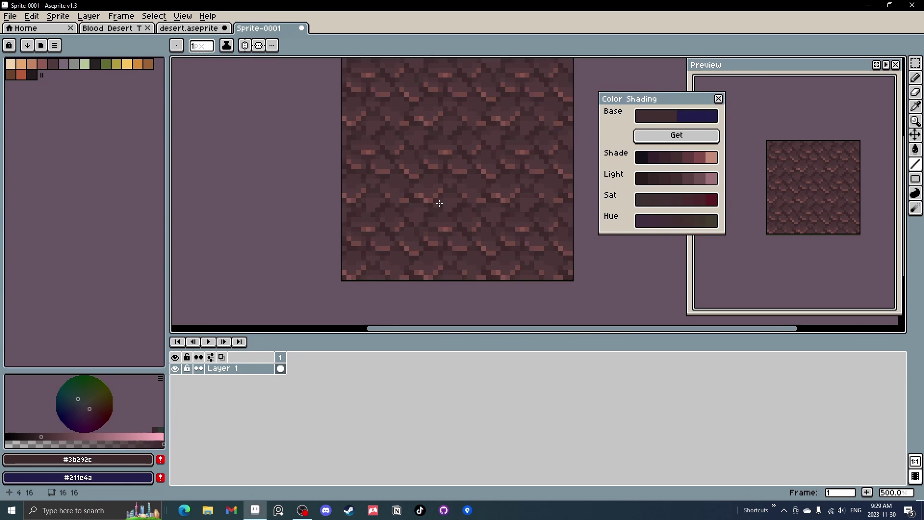
{"action": "scroll", "coordinate": [415, 202], "scroll_direction": "down", "scroll_amount": 2}
{"action": "scroll", "coordinate": [415, 203], "scroll_direction": "up", "scroll_amount": 2}
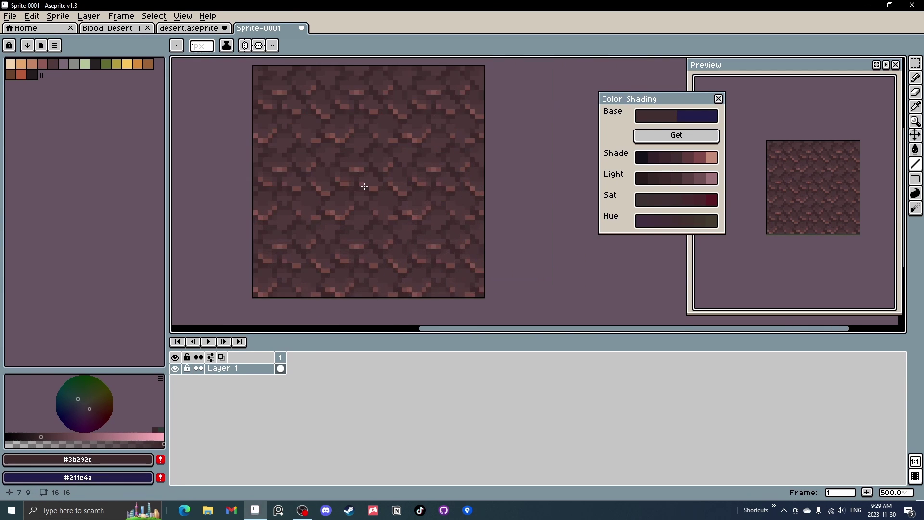
{"action": "scroll", "coordinate": [363, 186], "scroll_direction": "down", "scroll_amount": 1}
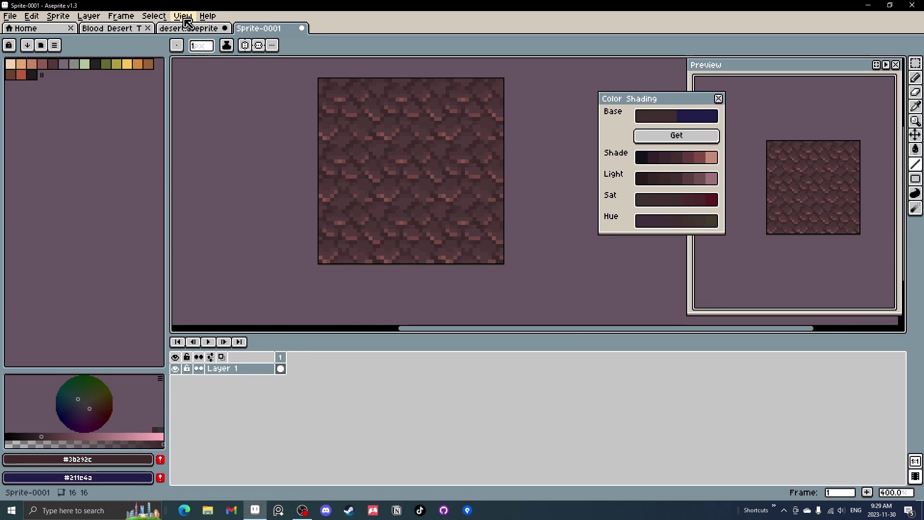
Create a new transparent RGBA sprite 192 × 192 px in size.
{"action": "left_click", "coordinate": [10, 16]}
{"action": "left_click", "coordinate": [19, 30]}
{"action": "type", "text": "192"}
{"action": "key", "text": "Tab"}
{"action": "type", "text": "1"}
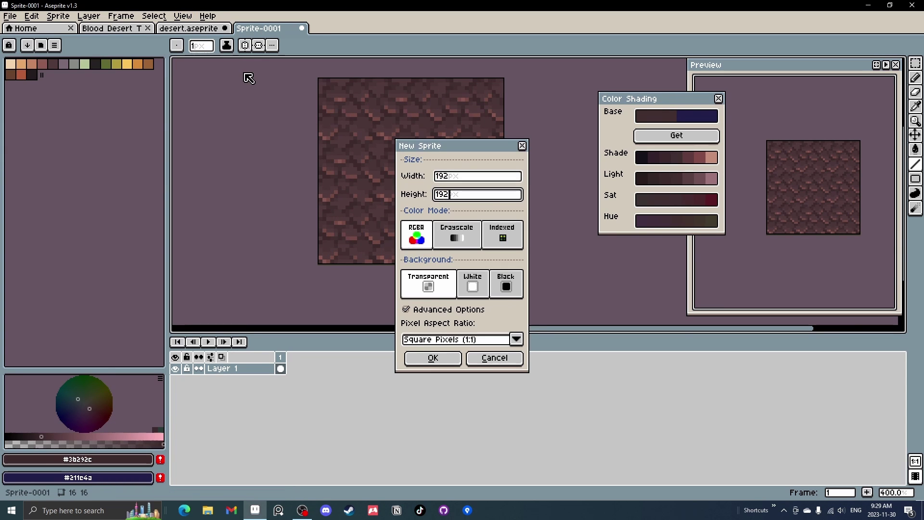
{"action": "key", "text": "Return"}
Add a new tilemap layer above Layer 1 in the new sprite, keeping the default tileset settings.
{"action": "right_click", "coordinate": [246, 370]}
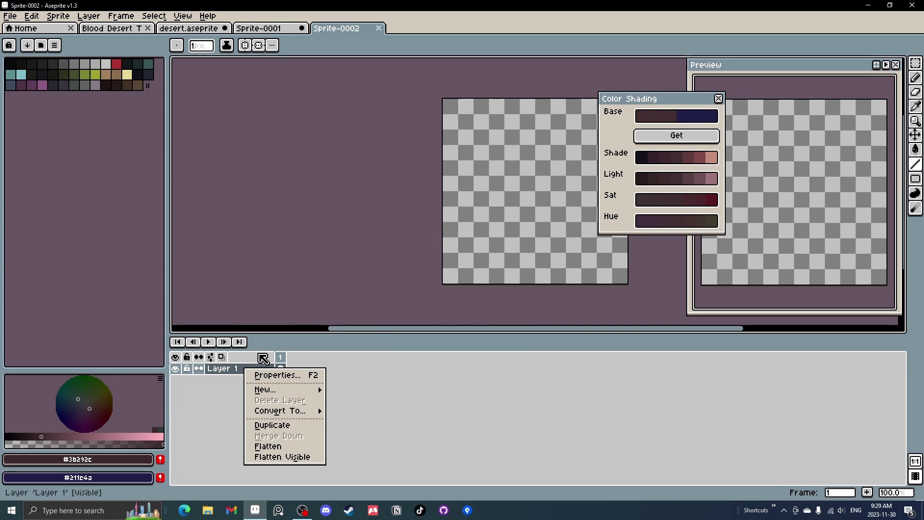
{"action": "mouse_move", "coordinate": [298, 391]}
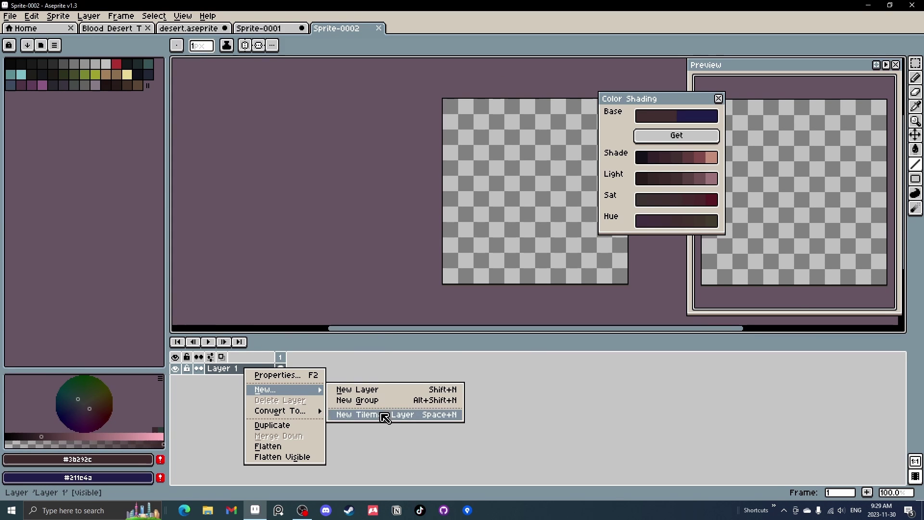
{"action": "left_click", "coordinate": [385, 415]}
{"action": "left_click", "coordinate": [491, 306]}
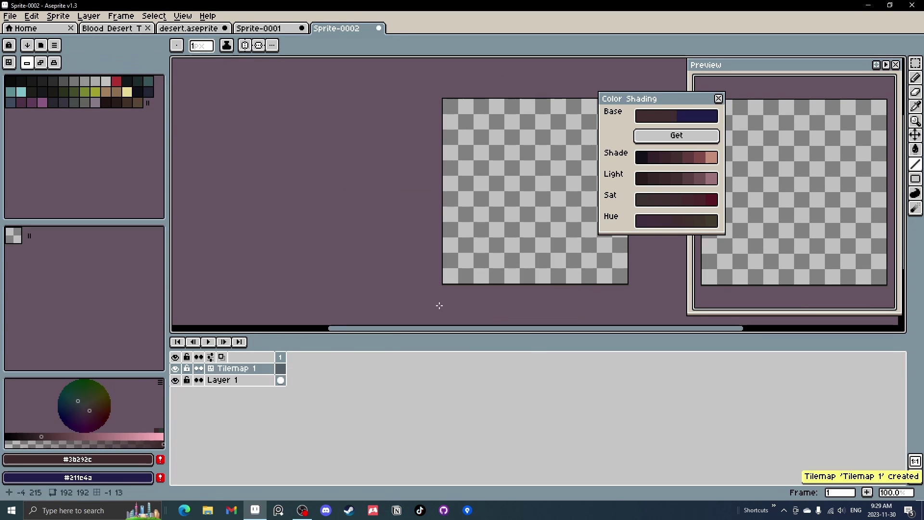
Turn off Tiled Mode in Sprite-0001 and select the whole 16 × 16 px stone tile for copying.
{"action": "left_click", "coordinate": [265, 29]}
{"action": "left_click", "coordinate": [184, 17]}
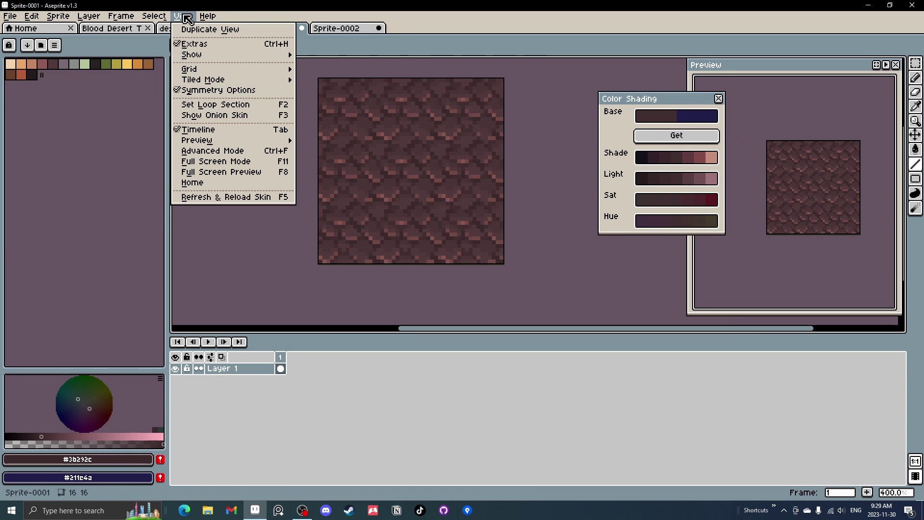
{"action": "mouse_move", "coordinate": [243, 81]}
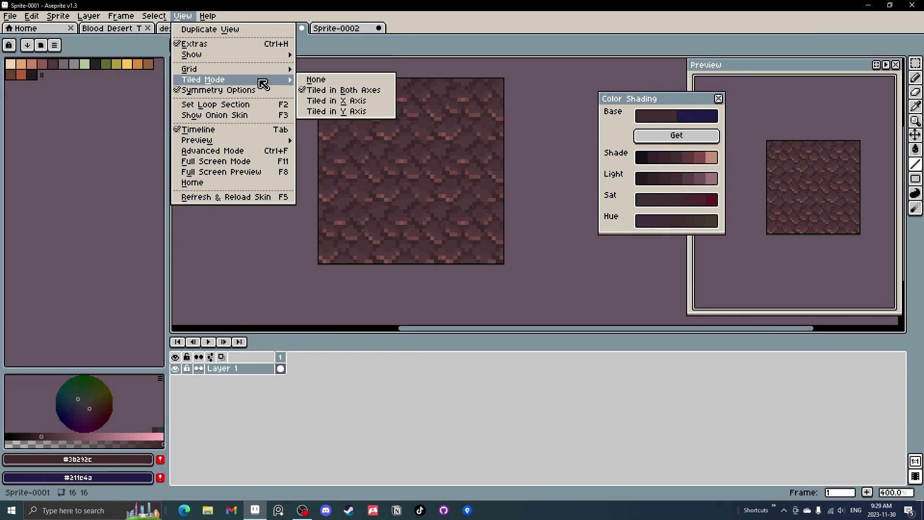
{"action": "left_click", "coordinate": [304, 80]}
{"action": "key", "text": "m"}
{"action": "key", "text": "ctrl+a"}
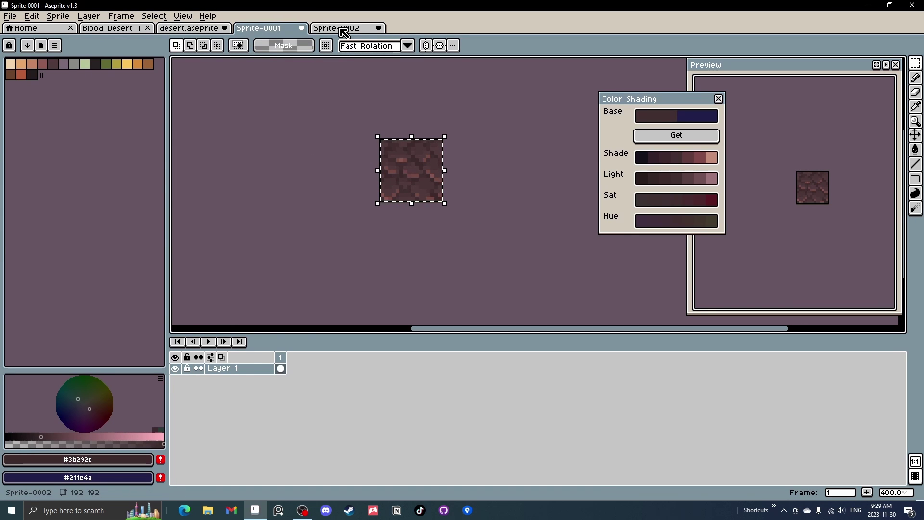
Paste the stone tile onto Sprite-0002's tilemap layer, align it with a grid cell and deselect it.
{"action": "left_click", "coordinate": [344, 32]}
{"action": "scroll", "coordinate": [398, 155], "scroll_direction": "up", "scroll_amount": 1}
{"action": "key", "text": "ctrl+v"}
{"action": "left_click_drag", "start_coordinate": [357, 189], "coordinate": [400, 168]}
{"action": "scroll", "coordinate": [450, 160], "scroll_direction": "up", "scroll_amount": 2}
{"action": "key", "text": "ctrl+d"}
{"action": "scroll", "coordinate": [455, 164], "scroll_direction": "down", "scroll_amount": 2}
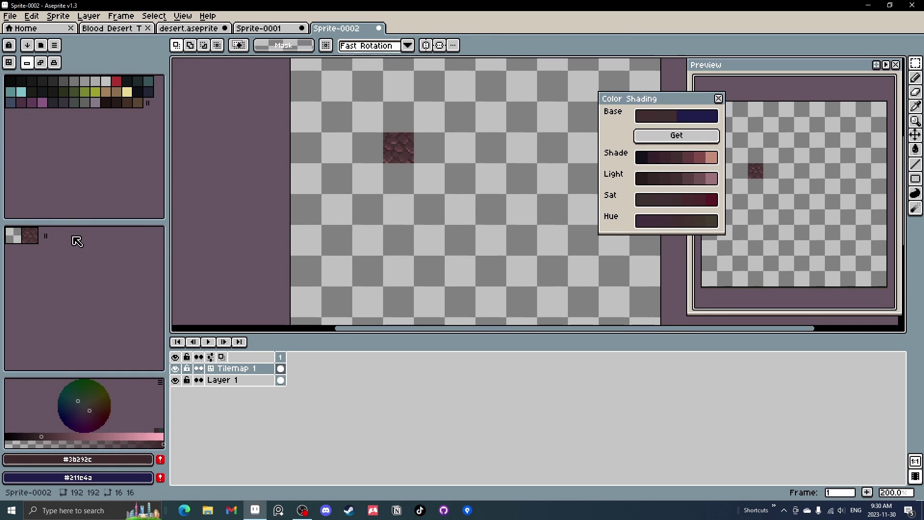
Copy Sprite-0001's palette into Sprite-0002 and rename Layer 1 to bg.
{"action": "key", "text": "ctrl+shift+Tab"}
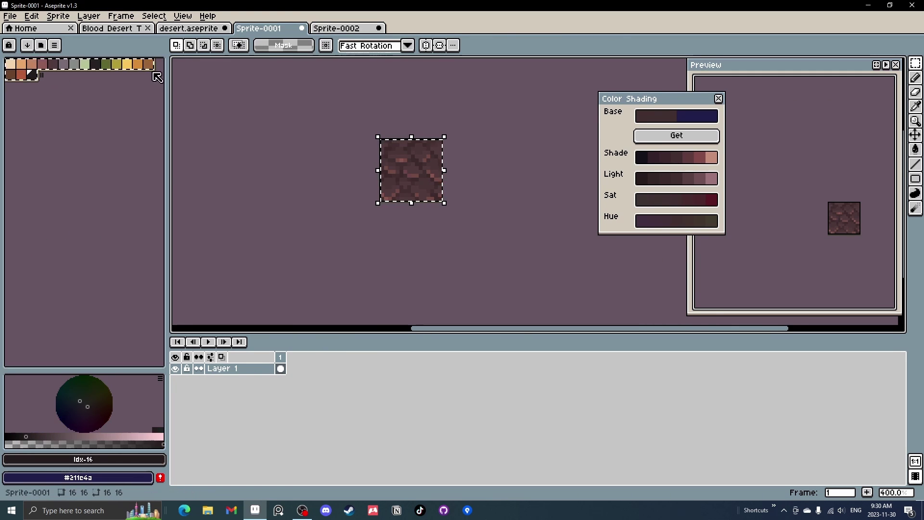
{"action": "left_click", "coordinate": [354, 29]}
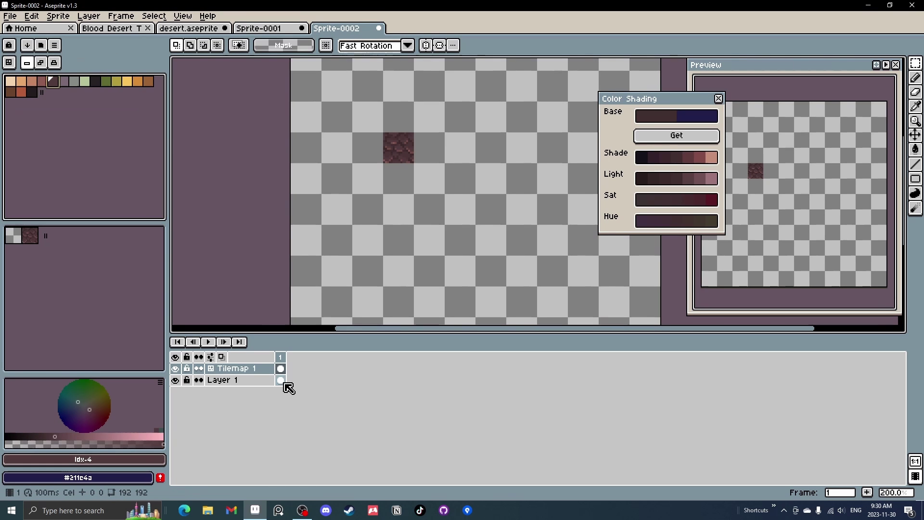
{"action": "double_click", "coordinate": [226, 381]}
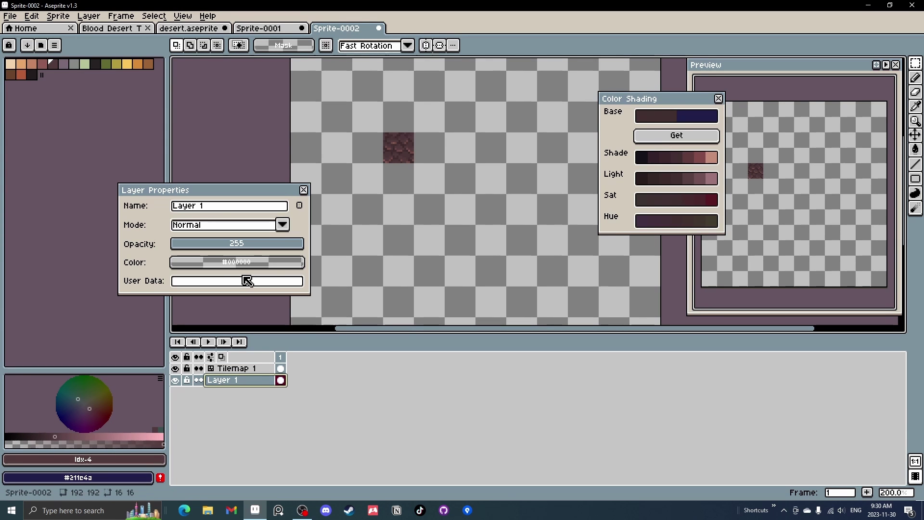
{"action": "left_click", "coordinate": [208, 207]}
{"action": "type", "text": "bg"}
{"action": "key", "text": "Return"}
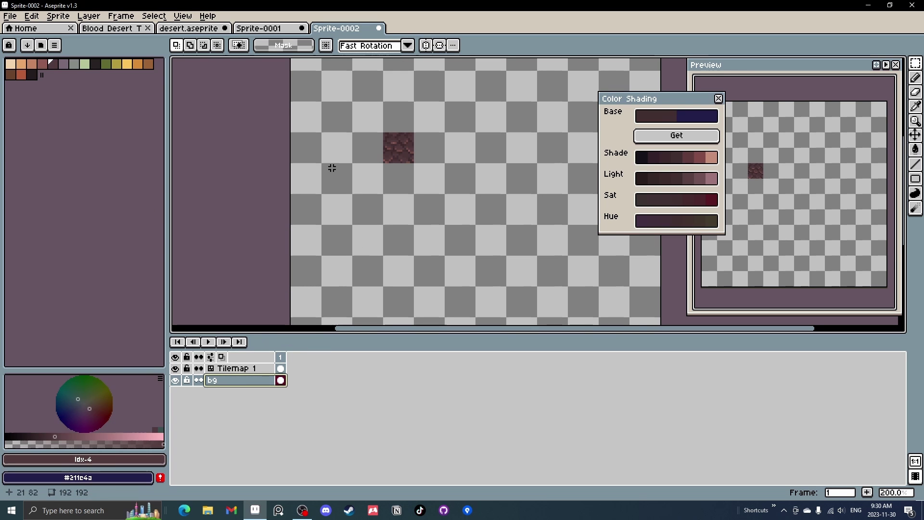
Fill the bg layer with the dark brown palette colour Idx-4 using the Paint Bucket.
{"action": "key", "text": "g"}
{"action": "left_click", "coordinate": [413, 213]}
{"action": "scroll", "coordinate": [413, 212], "scroll_direction": "down", "scroll_amount": 1}
{"action": "scroll", "coordinate": [416, 211], "scroll_direction": "up", "scroll_amount": 1}
Paint a 3 × 3 block of the stone tile on the Tilemap 1 layer with the Pencil tool.
{"action": "left_click", "coordinate": [241, 368]}
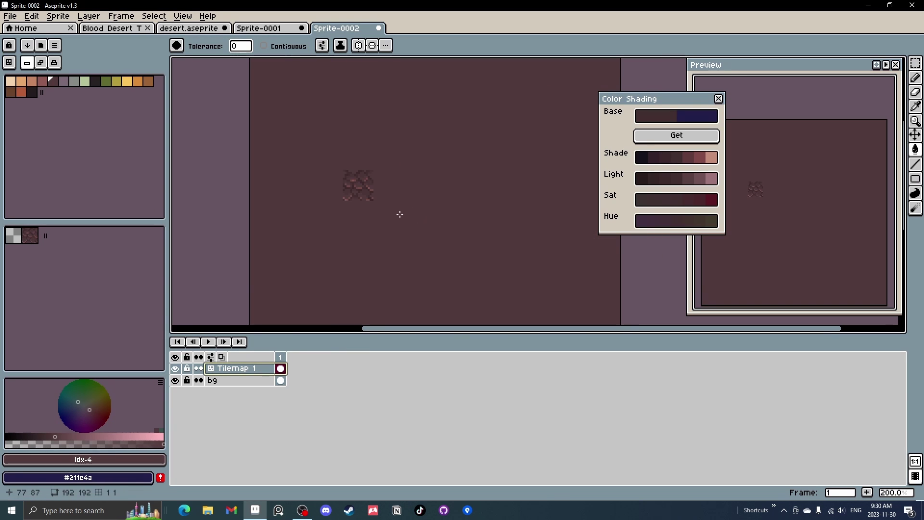
{"action": "left_click", "coordinate": [30, 235]}
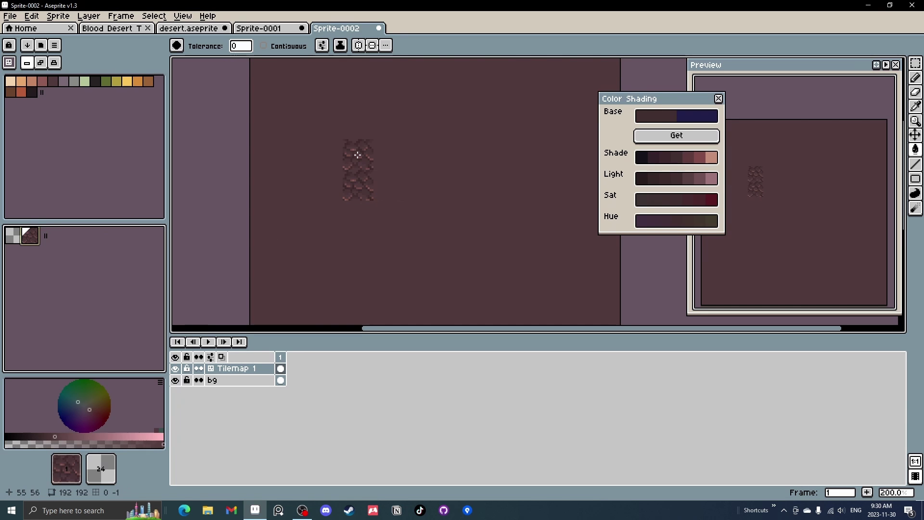
{"action": "left_click", "coordinate": [358, 155]}
{"action": "key", "text": "ctrl+z"}
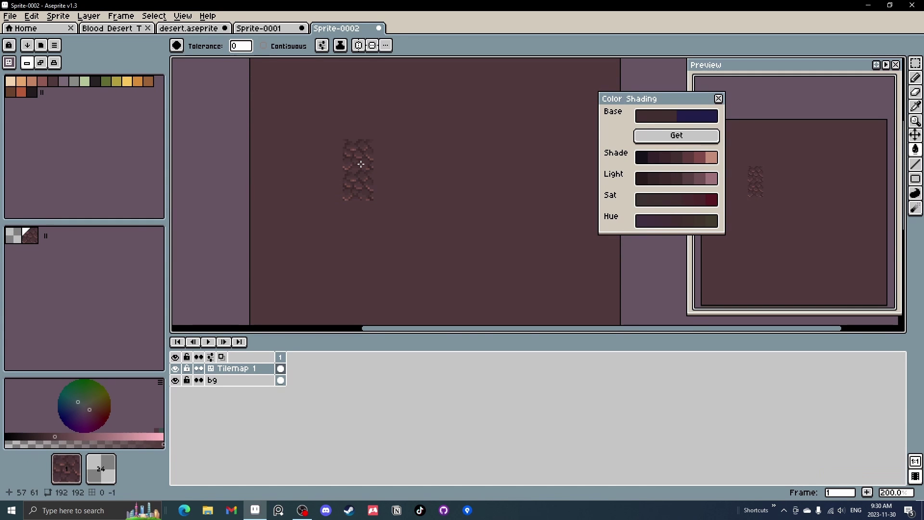
{"action": "key", "text": "b"}
{"action": "left_click", "coordinate": [359, 163]}
{"action": "left_click", "coordinate": [385, 179]}
{"action": "left_click", "coordinate": [318, 193]}
{"action": "left_click", "coordinate": [357, 214]}
{"action": "left_click_drag", "start_coordinate": [384, 216], "coordinate": [322, 184]}
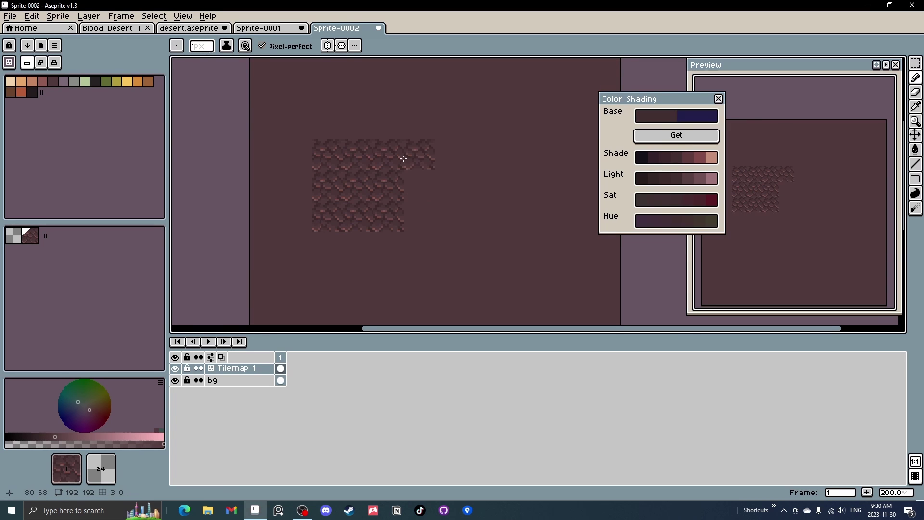
Try erasing pixels from the lower-left stone tile in Manual tileset mode and show the tile indices.
{"action": "scroll", "coordinate": [341, 176], "scroll_direction": "up", "scroll_amount": 2}
{"action": "scroll", "coordinate": [425, 224], "scroll_direction": "down", "scroll_amount": 3}
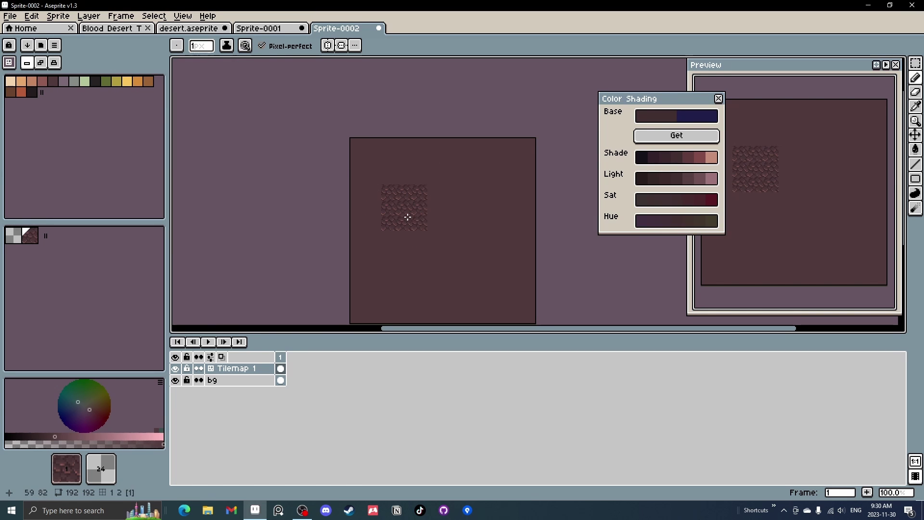
{"action": "scroll", "coordinate": [415, 197], "scroll_direction": "up", "scroll_amount": 4}
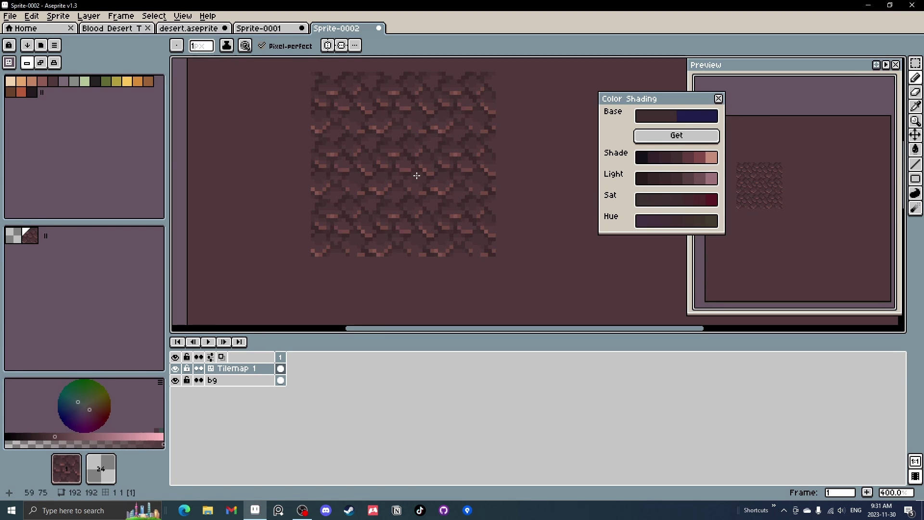
{"action": "left_click_drag", "start_coordinate": [417, 176], "coordinate": [419, 186]}
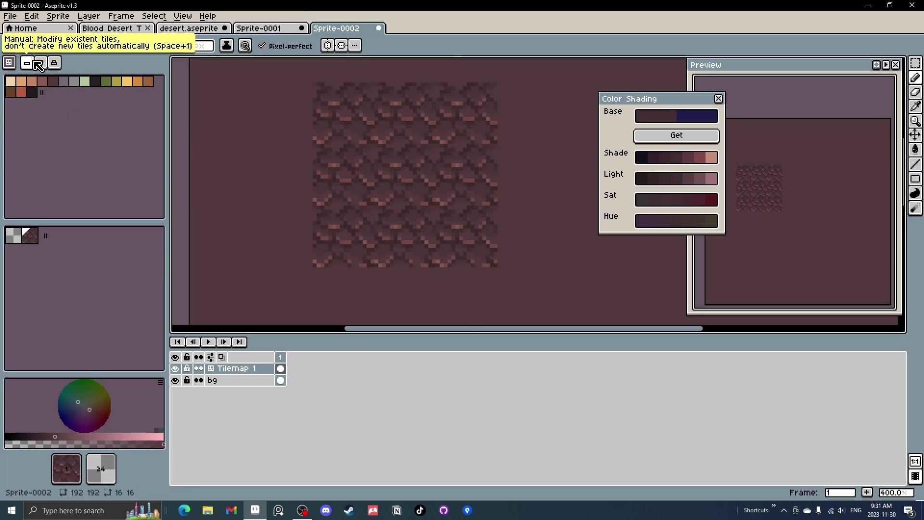
{"action": "left_click", "coordinate": [53, 86]}
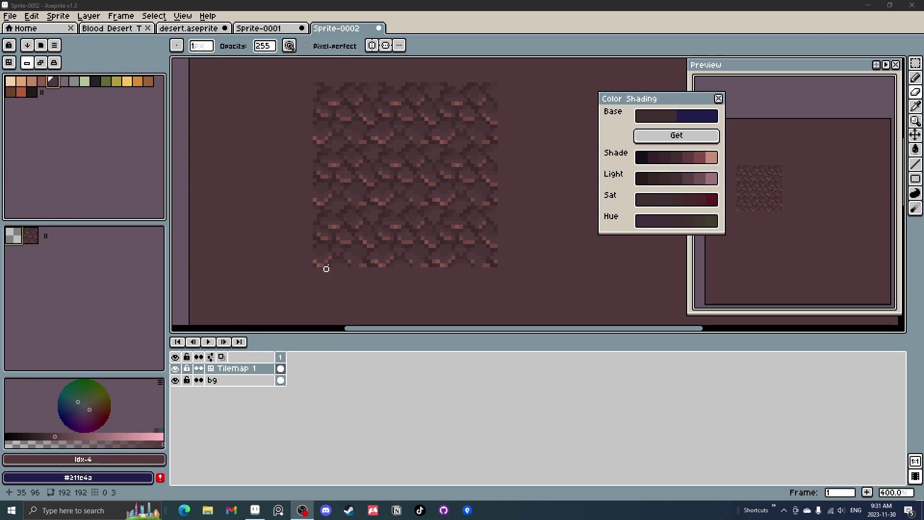
{"action": "left_click_drag", "start_coordinate": [330, 265], "coordinate": [328, 254]}
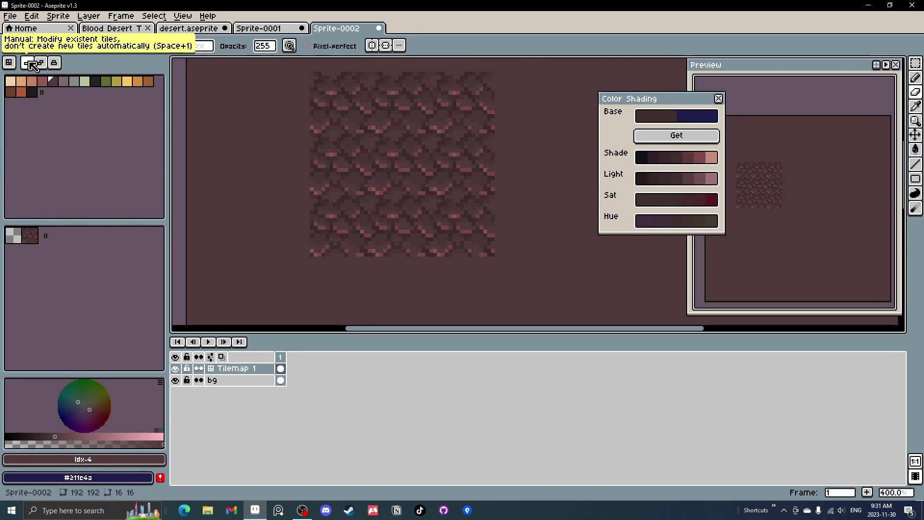
{"action": "left_click", "coordinate": [31, 62]}
{"action": "scroll", "coordinate": [321, 254], "scroll_direction": "up", "scroll_amount": 1}
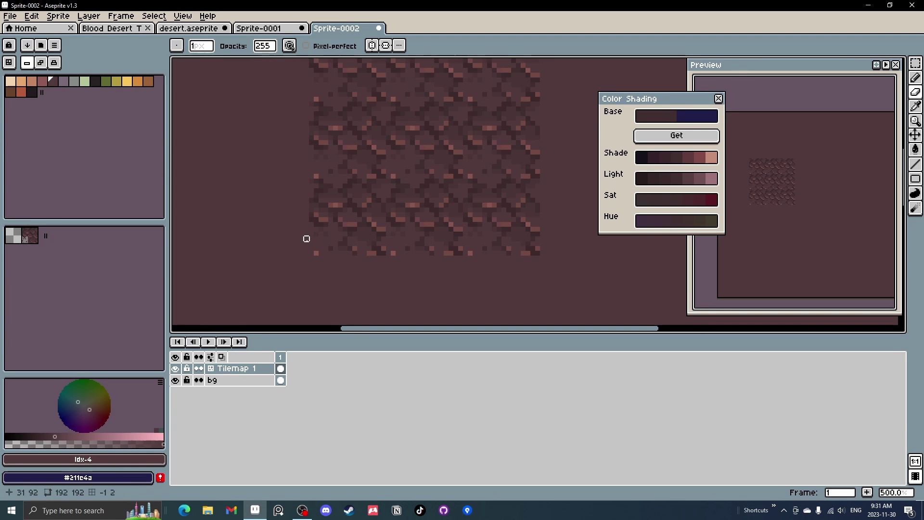
{"action": "scroll", "coordinate": [424, 227], "scroll_direction": "down", "scroll_amount": 1}
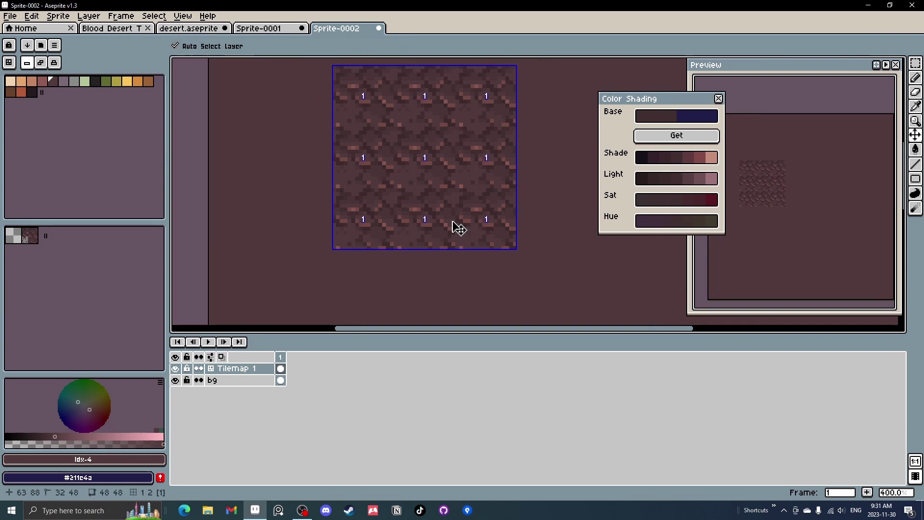
Restore the stone tiles, switch to Auto tileset mode and erase a few pixels of the lower-left tile.
{"action": "left_click", "coordinate": [349, 248]}
{"action": "scroll", "coordinate": [337, 235], "scroll_direction": "up", "scroll_amount": 2}
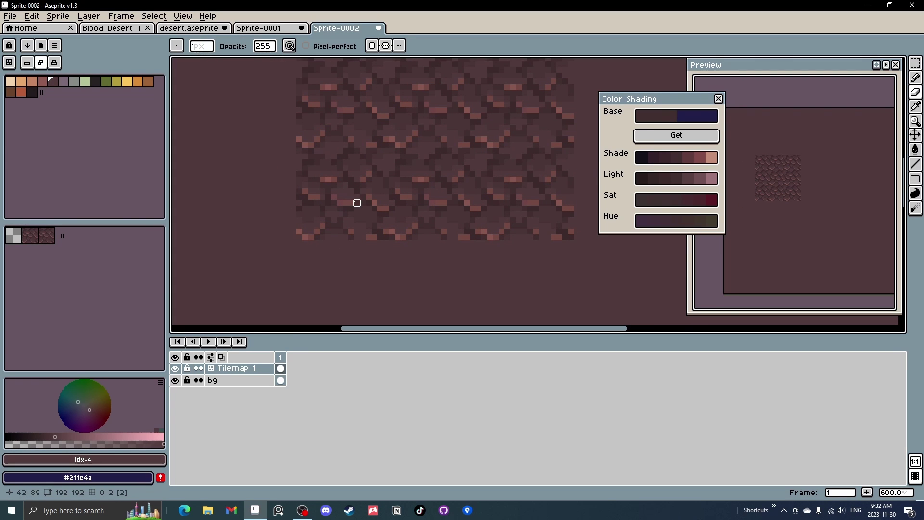
{"action": "key", "text": "v"}
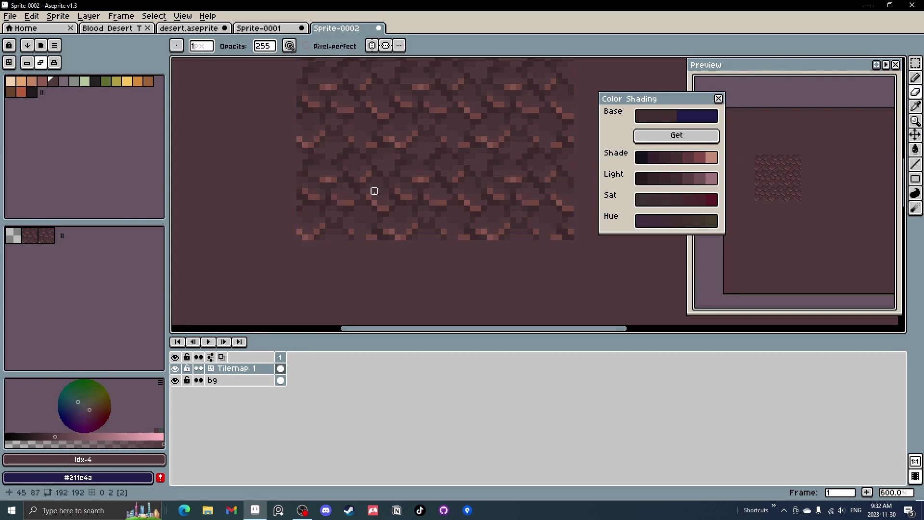
{"action": "key", "text": "ctrl"}
Erase more pixels along the left and lower edges of the lower-left stone tile in Auto mode.
{"action": "scroll", "coordinate": [357, 190], "scroll_direction": "down", "scroll_amount": 1}
{"action": "left_click_drag", "start_coordinate": [365, 209], "coordinate": [350, 241]}
{"action": "scroll", "coordinate": [305, 255], "scroll_direction": "up", "scroll_amount": 1}
{"action": "scroll", "coordinate": [305, 258], "scroll_direction": "up", "scroll_amount": 1}
{"action": "left_click_drag", "start_coordinate": [301, 261], "coordinate": [288, 254]}
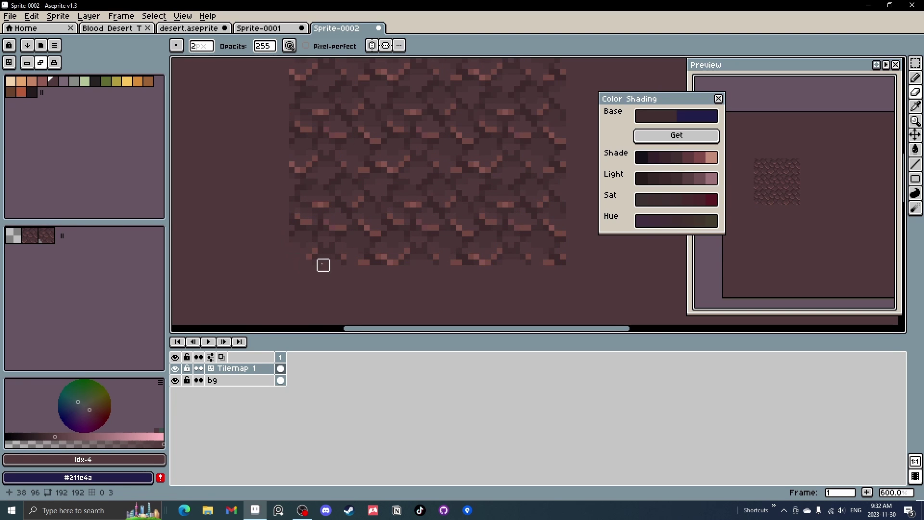
{"action": "key", "text": "ctrl+z"}
{"action": "scroll", "coordinate": [326, 262], "scroll_direction": "down", "scroll_amount": 1}
{"action": "scroll", "coordinate": [309, 262], "scroll_direction": "up", "scroll_amount": 5}
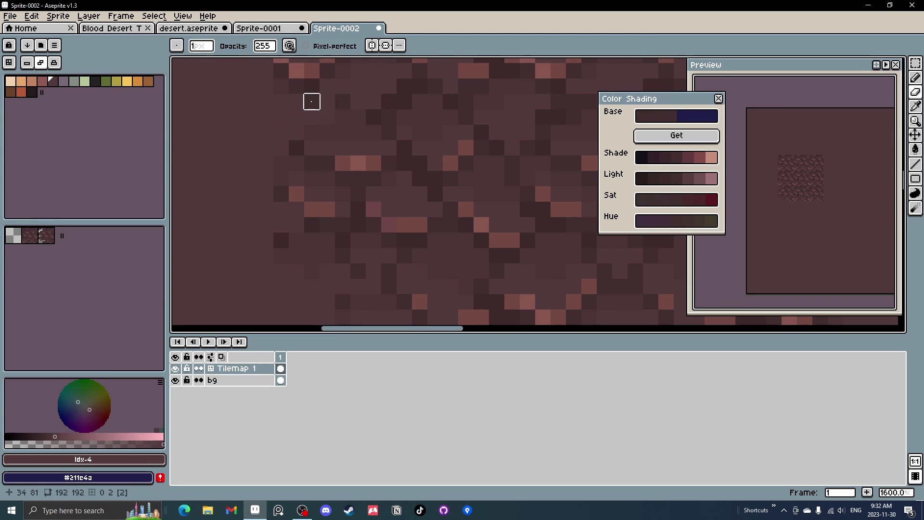
{"action": "scroll", "coordinate": [312, 101], "scroll_direction": "down", "scroll_amount": 4}
{"action": "key", "text": "ctrl"}
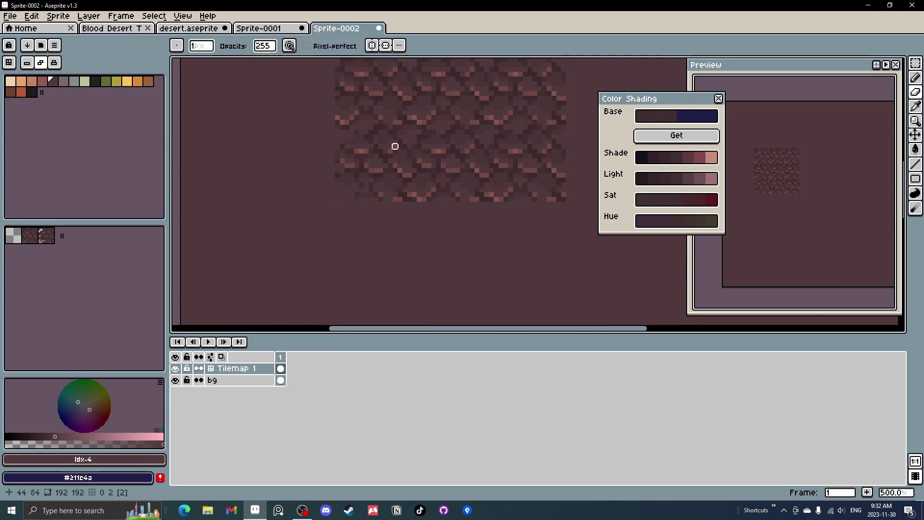
Select the lower-left 16 × 16 px tile cell with the Marquee and switch back to the Eraser.
{"action": "key", "text": "m"}
{"action": "double_click", "coordinate": [380, 156]}
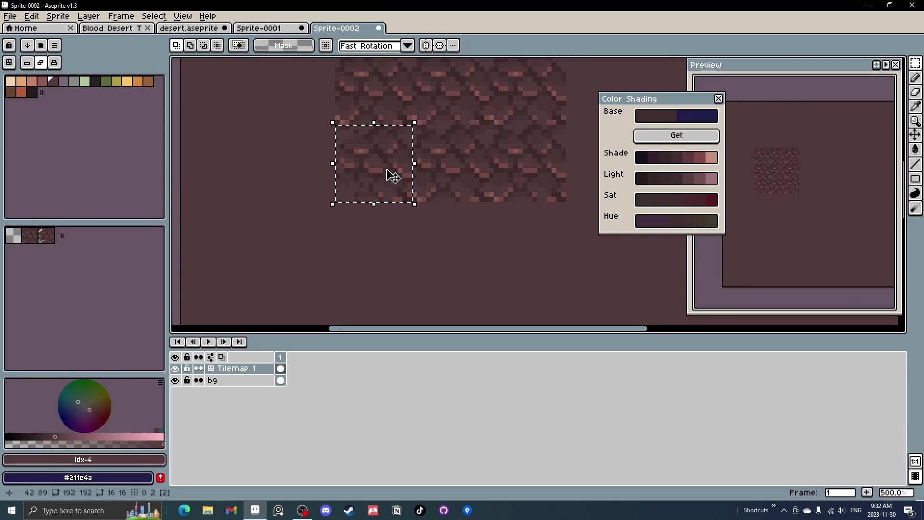
{"action": "left_click", "coordinate": [414, 228]}
{"action": "double_click", "coordinate": [380, 170]}
{"action": "key", "text": "b"}
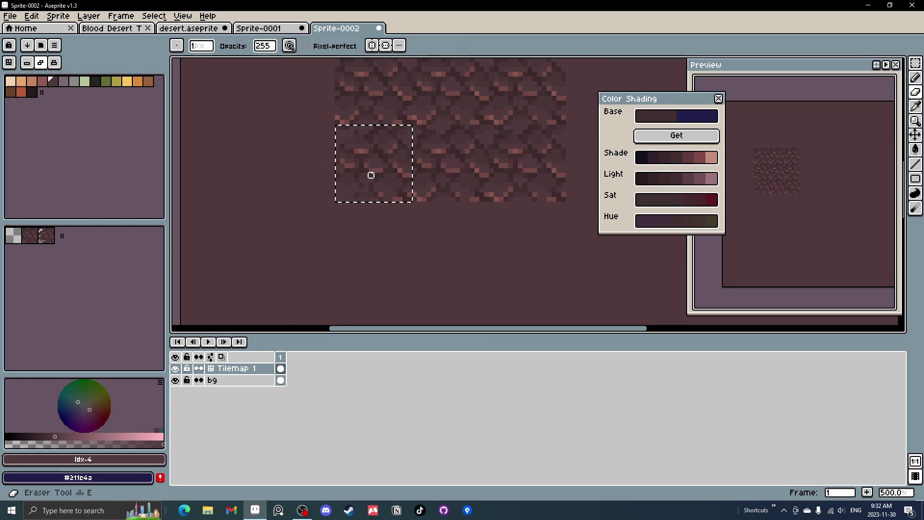
{"action": "scroll", "coordinate": [371, 175], "scroll_direction": "up", "scroll_amount": 5}
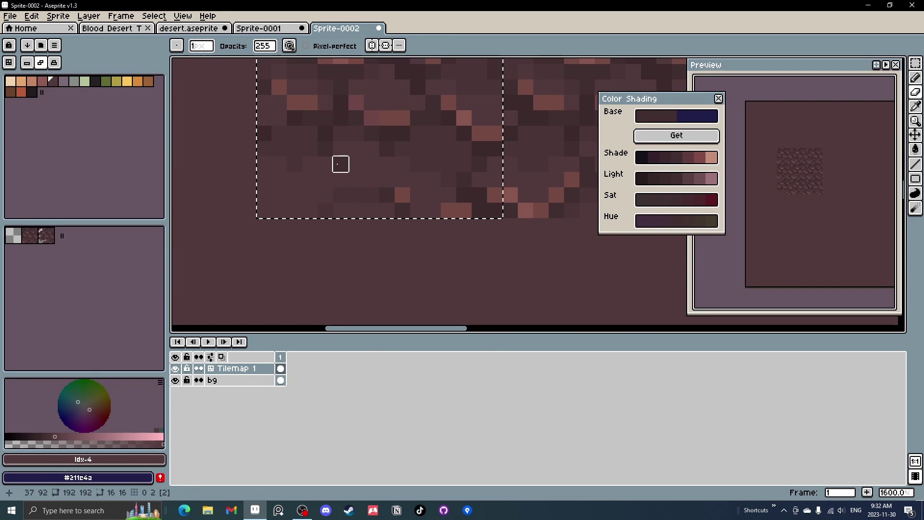
Erase the stones along the lower edge of the lower-left tile with the 1 px Eraser.
{"action": "left_click_drag", "start_coordinate": [363, 166], "coordinate": [291, 188]}
{"action": "mouse_move", "coordinate": [254, 231]}
{"action": "left_mouse_down"}
{"action": "mouse_move", "coordinate": [283, 216]}
{"action": "mouse_move", "coordinate": [408, 232]}
{"action": "left_mouse_up"}
{"action": "scroll", "coordinate": [330, 140], "scroll_direction": "up", "scroll_amount": 2}
{"action": "scroll", "coordinate": [351, 140], "scroll_direction": "left", "scroll_amount": 1}
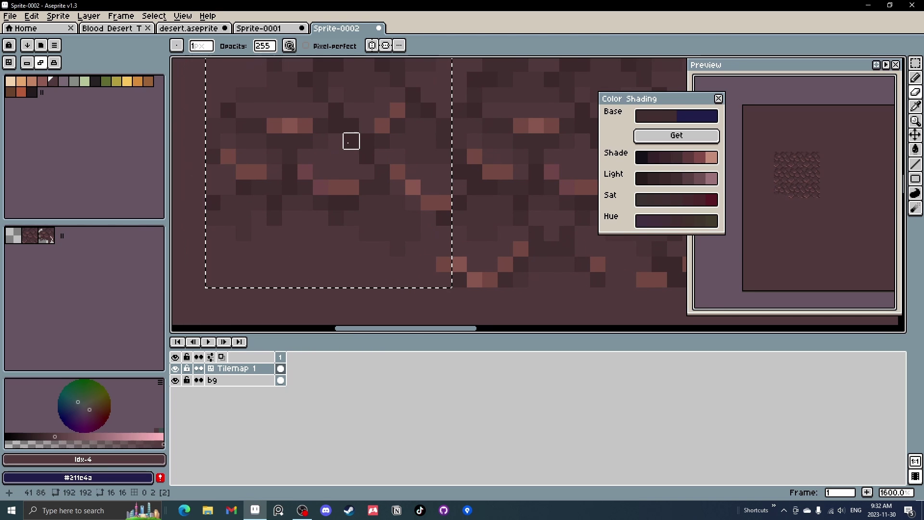
Erase scattered dark pixels from the middle and left side of the lower-left tile.
{"action": "left_click", "coordinate": [336, 126]}
{"action": "mouse_move", "coordinate": [290, 187]}
{"action": "left_mouse_down"}
{"action": "mouse_move", "coordinate": [290, 173]}
{"action": "mouse_move", "coordinate": [309, 197]}
{"action": "left_mouse_up"}
{"action": "left_click", "coordinate": [336, 203]}
{"action": "left_click", "coordinate": [213, 203]}
{"action": "scroll", "coordinate": [245, 183], "scroll_direction": "up", "scroll_amount": 1}
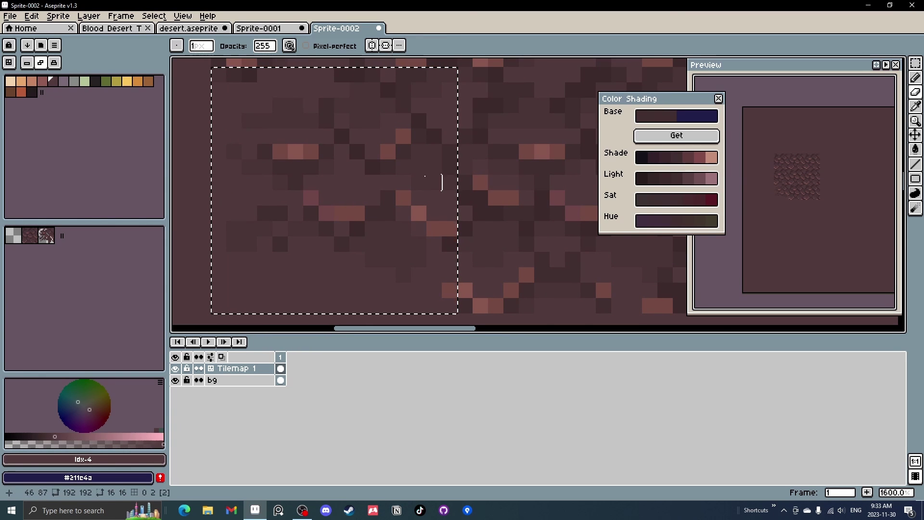
Select the bottom-middle 16 × 16 px tile cell with the Marquee.
{"action": "scroll", "coordinate": [515, 194], "scroll_direction": "down", "scroll_amount": 5}
{"action": "scroll", "coordinate": [515, 194], "scroll_direction": "down", "scroll_amount": 3}
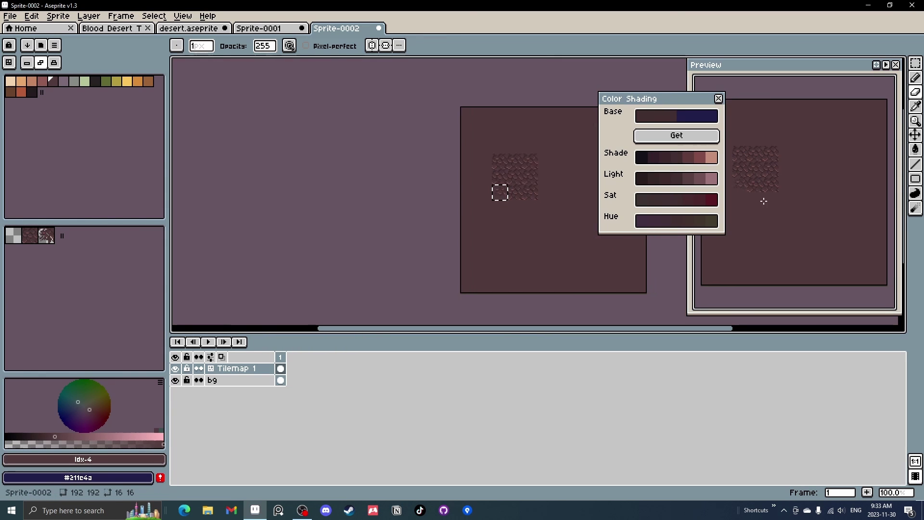
{"action": "scroll", "coordinate": [532, 198], "scroll_direction": "up", "scroll_amount": 3}
{"action": "left_click_drag", "start_coordinate": [449, 162], "coordinate": [444, 172]}
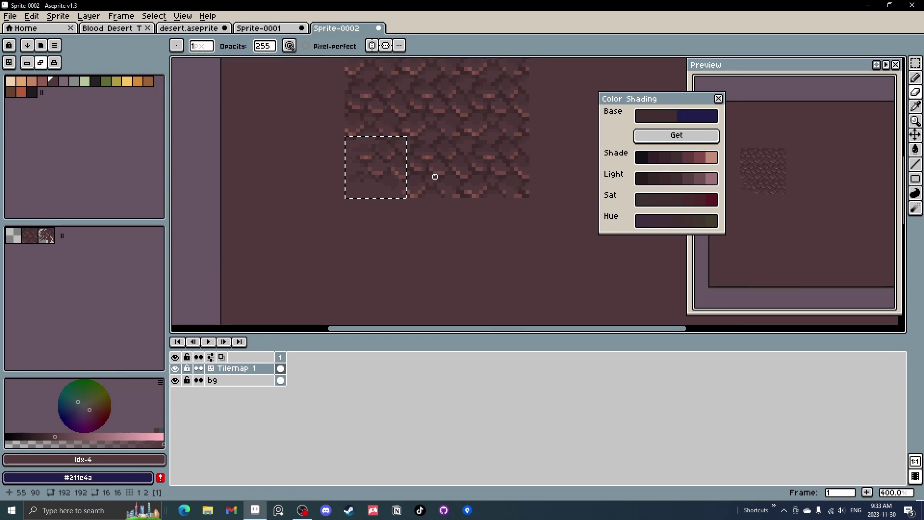
{"action": "key", "text": "m"}
{"action": "left_click", "coordinate": [434, 176]}
{"action": "scroll", "coordinate": [443, 187], "scroll_direction": "up", "scroll_amount": 1}
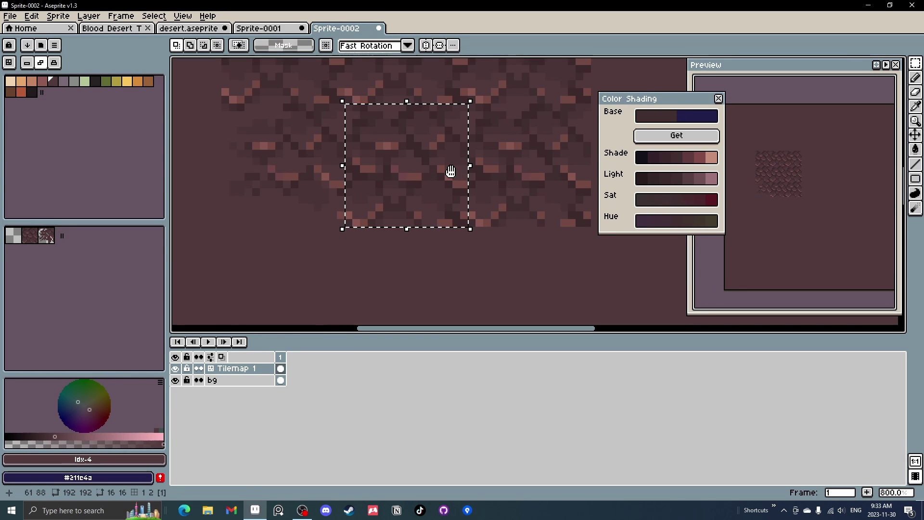
Erase a few pixels at the lower edge of the bottom-middle tile and briefly show the tile indices.
{"action": "key", "text": "b"}
{"action": "scroll", "coordinate": [410, 215], "scroll_direction": "up", "scroll_amount": 1}
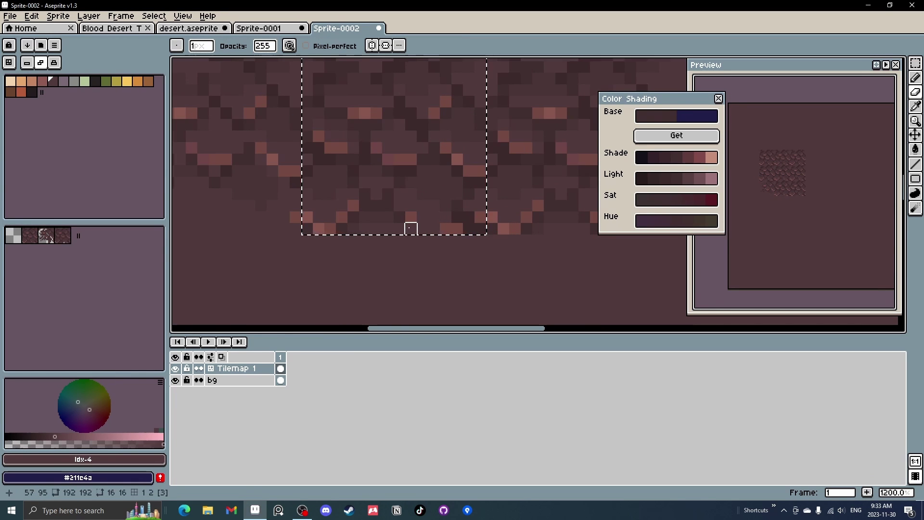
{"action": "scroll", "coordinate": [407, 202], "scroll_direction": "down", "scroll_amount": 3}
{"action": "key", "text": "v"}
{"action": "key", "text": "b"}
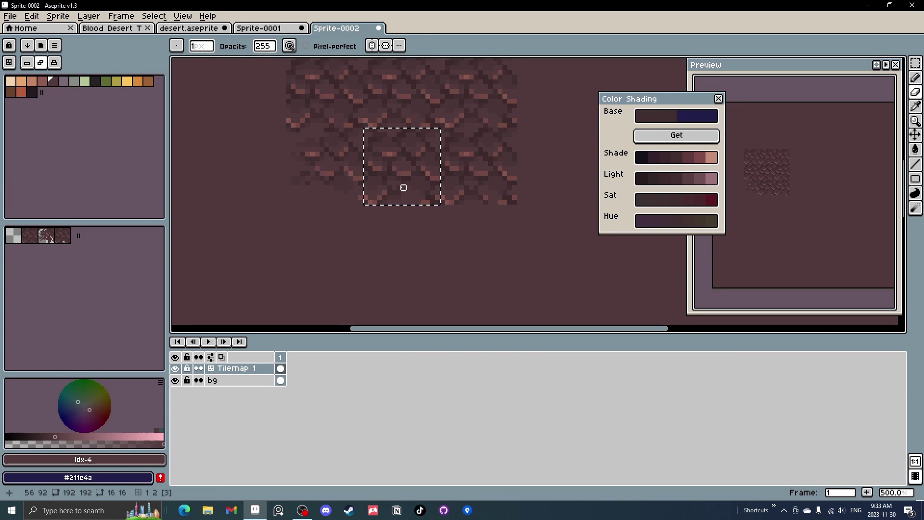
Erase highlights and dark pixels throughout the lower half of the bottom-middle tile.
{"action": "scroll", "coordinate": [378, 199], "scroll_direction": "up", "scroll_amount": 5}
{"action": "mouse_move", "coordinate": [348, 204]}
{"action": "left_mouse_down"}
{"action": "mouse_move", "coordinate": [337, 200]}
{"action": "mouse_move", "coordinate": [429, 155]}
{"action": "left_mouse_up"}
{"action": "left_click", "coordinate": [323, 185]}
{"action": "left_click_drag", "start_coordinate": [356, 130], "coordinate": [346, 184]}
{"action": "left_click_drag", "start_coordinate": [344, 162], "coordinate": [328, 146]}
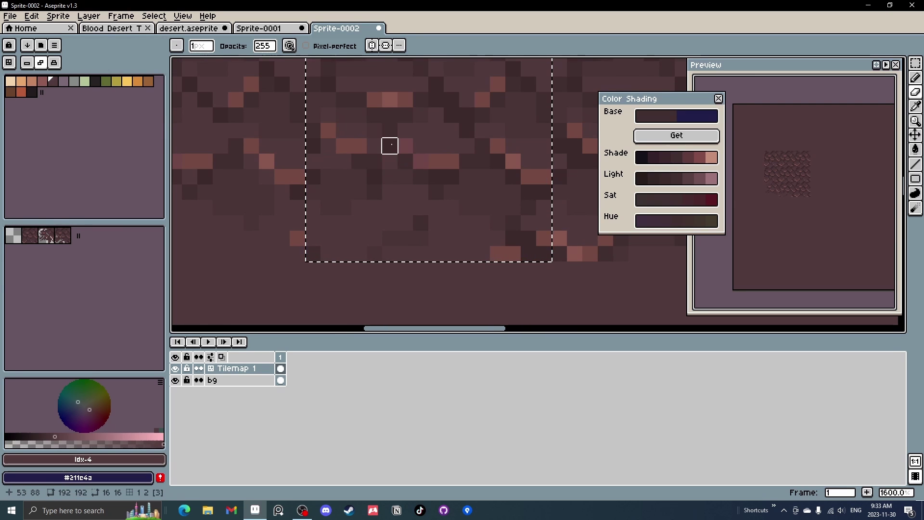
{"action": "left_click_drag", "start_coordinate": [454, 248], "coordinate": [466, 249]}
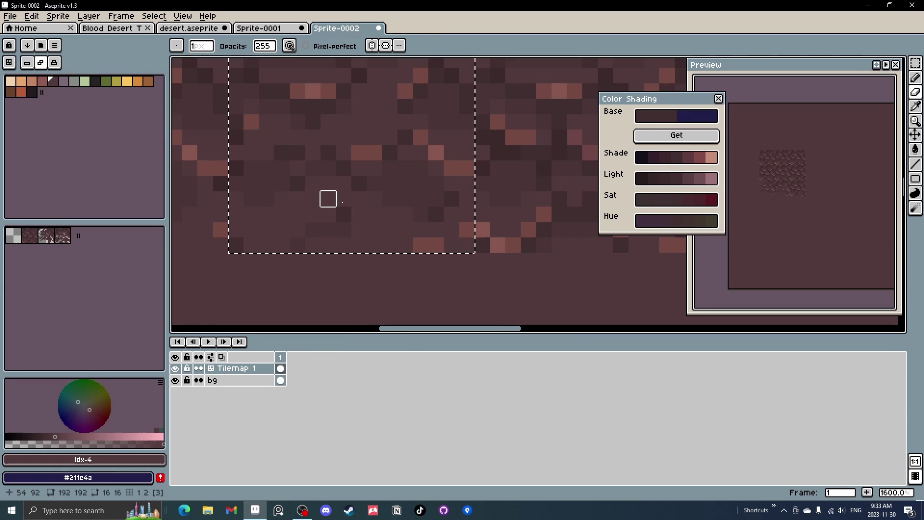
Erase more pixels from the bottom-middle tile, undoing the last strokes.
{"action": "scroll", "coordinate": [399, 163], "scroll_direction": "up", "scroll_amount": 1}
{"action": "scroll", "coordinate": [399, 164], "scroll_direction": "right", "scroll_amount": 1}
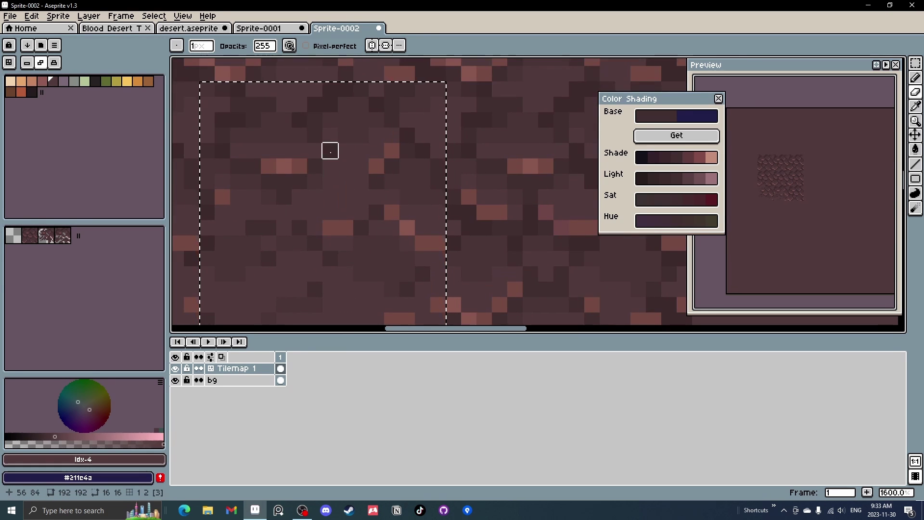
{"action": "left_click_drag", "start_coordinate": [327, 158], "coordinate": [332, 198]}
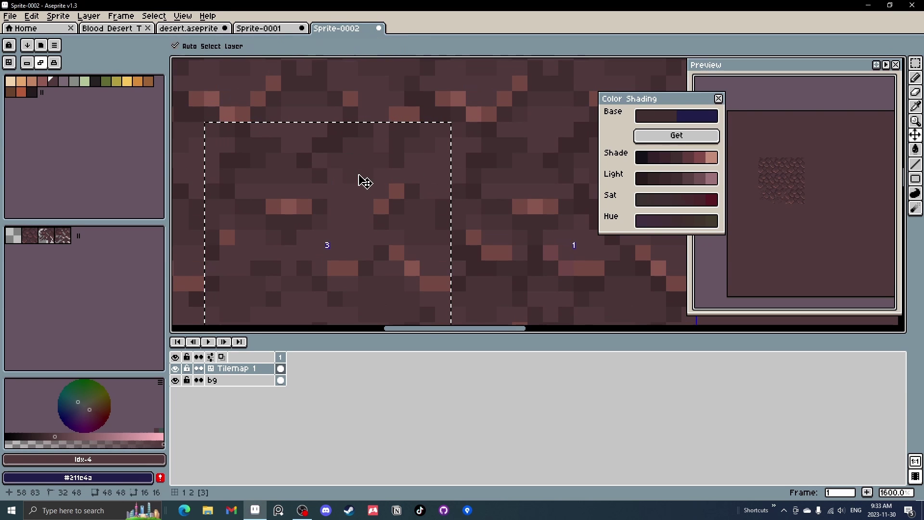
{"action": "key", "text": "ctrl+z"}
{"action": "scroll", "coordinate": [361, 175], "scroll_direction": "down", "scroll_amount": 4}
{"action": "key", "text": "ctrl+z"}
Select the bottom-right tile cell with the Marquee and start erasing pixels at its lower edge.
{"action": "mouse_move", "coordinate": [421, 212]}
{"action": "left_mouse_down"}
{"action": "mouse_move", "coordinate": [460, 184]}
{"action": "mouse_move", "coordinate": [447, 196]}
{"action": "left_mouse_up"}
{"action": "key", "text": "m"}
{"action": "double_click", "coordinate": [445, 197]}
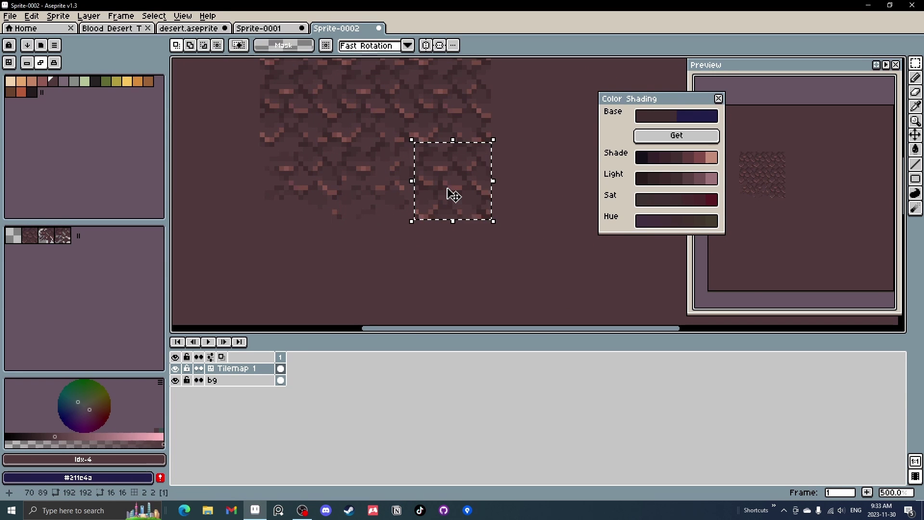
{"action": "scroll", "coordinate": [486, 188], "scroll_direction": "up", "scroll_amount": 2}
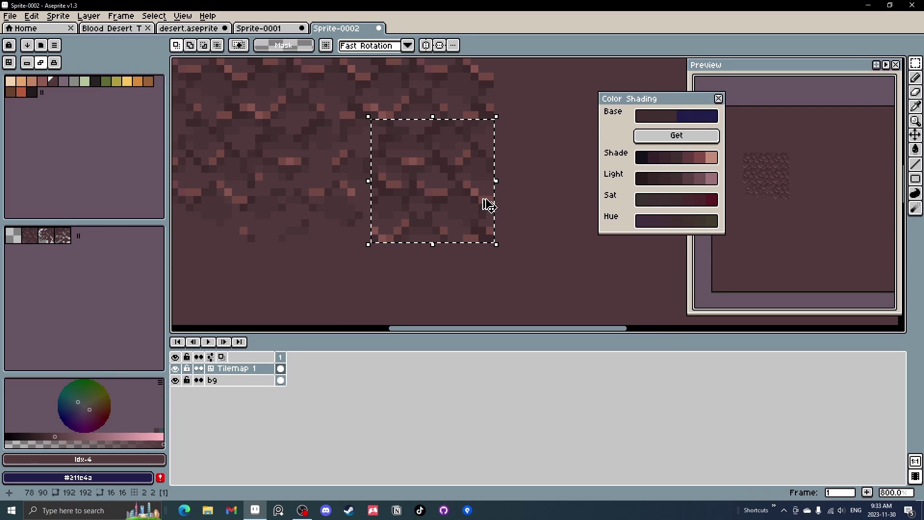
{"action": "key", "text": "e"}
{"action": "scroll", "coordinate": [478, 236], "scroll_direction": "up", "scroll_amount": 2}
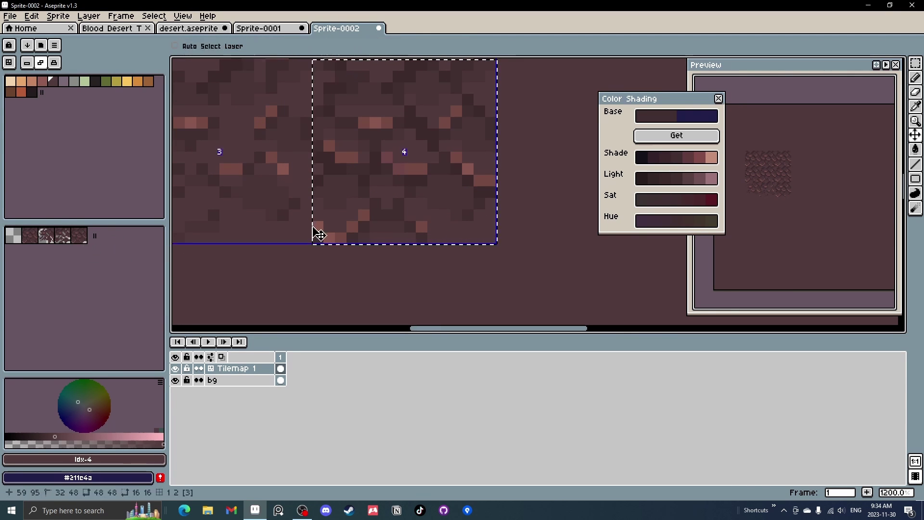
Show the tile indices briefly and erase highlights along the lower and right edges of the bottom-right tile.
{"action": "key", "text": "v"}
{"action": "key", "text": "e"}
{"action": "left_click_drag", "start_coordinate": [422, 214], "coordinate": [444, 220]}
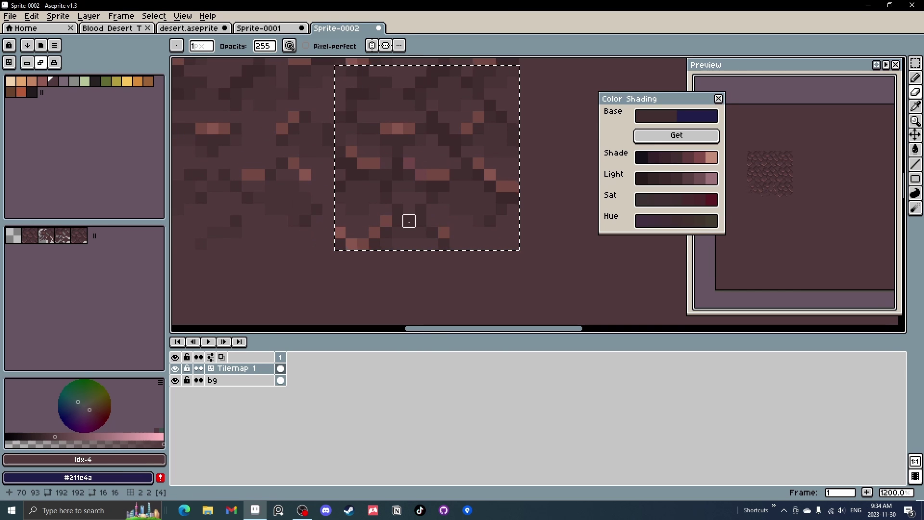
{"action": "left_click_drag", "start_coordinate": [443, 187], "coordinate": [386, 187]}
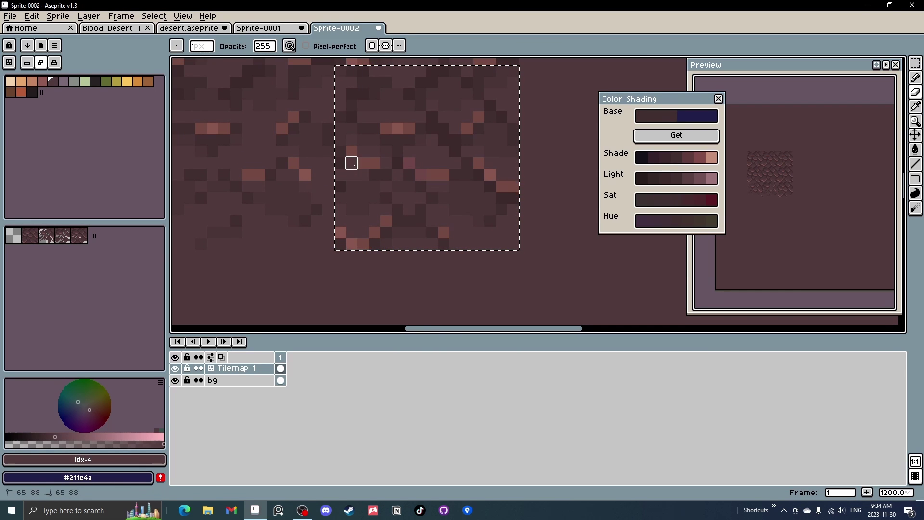
{"action": "scroll", "coordinate": [385, 221], "scroll_direction": "right", "scroll_amount": 2}
{"action": "scroll", "coordinate": [385, 221], "scroll_direction": "up", "scroll_amount": 1}
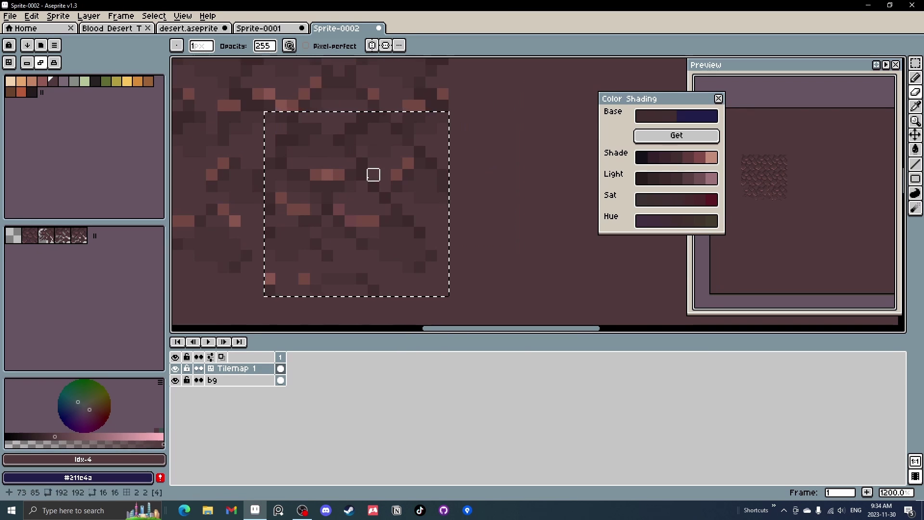
Enlarge the Eraser to 4 px and clear most of the lower and right area of the bottom-right tile.
{"action": "key", "text": "plus"}
{"action": "key", "text": "plus"}
{"action": "key", "text": "plus"}
{"action": "scroll", "coordinate": [409, 183], "scroll_direction": "left", "scroll_amount": 1}
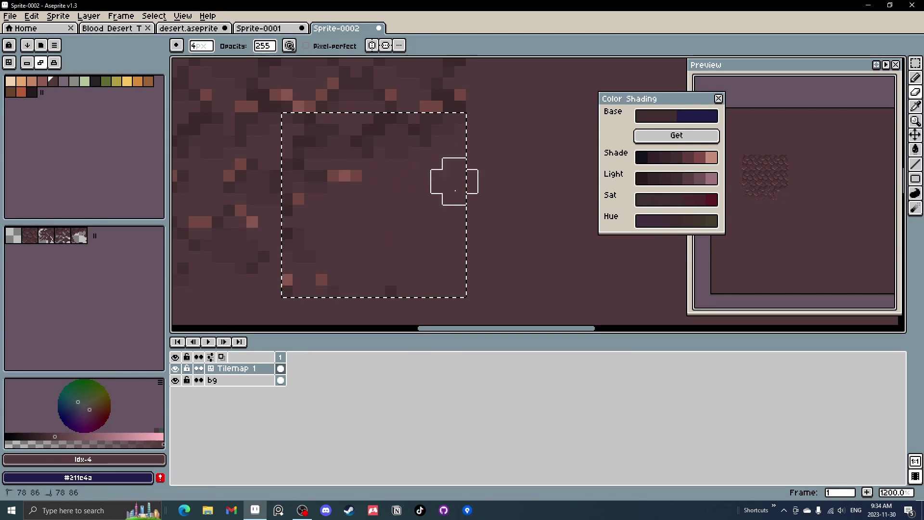
{"action": "scroll", "coordinate": [434, 200], "scroll_direction": "left", "scroll_amount": 3}
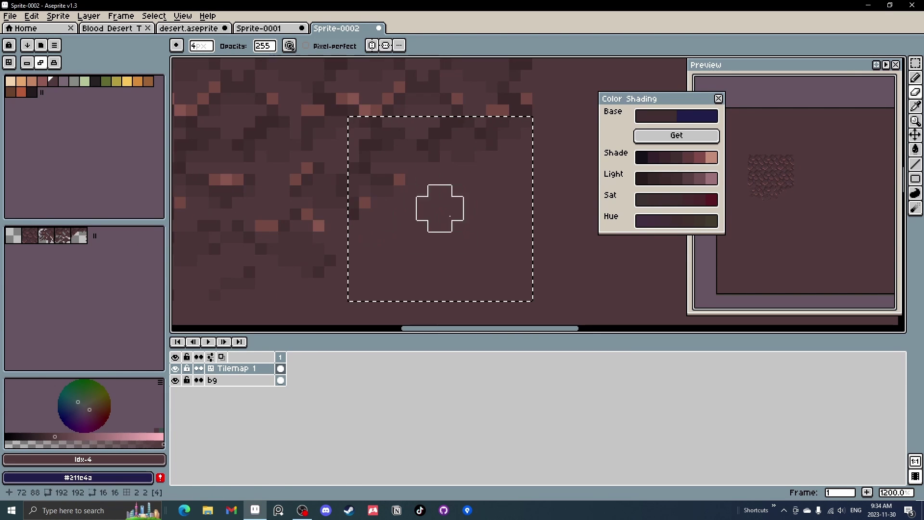
Sample the stone shade #493437 and draw three filled rock patches in the cleared area of the bottom-right tile with the Contour tool.
{"action": "key", "text": "i"}
{"action": "left_click", "coordinate": [389, 190]}
{"action": "left_click_drag", "start_coordinate": [412, 226], "coordinate": [408, 210]}
{"action": "key", "text": "d"}
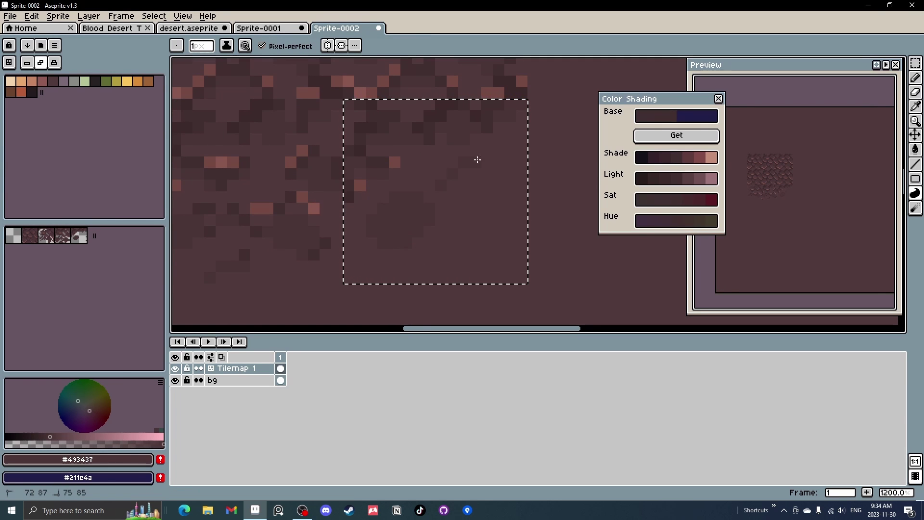
{"action": "mouse_move", "coordinate": [443, 176]}
{"action": "left_mouse_down"}
{"action": "mouse_move", "coordinate": [490, 151]}
{"action": "mouse_move", "coordinate": [462, 161]}
{"action": "left_mouse_up"}
{"action": "mouse_move", "coordinate": [479, 210]}
{"action": "left_mouse_down"}
{"action": "mouse_move", "coordinate": [452, 237]}
{"action": "mouse_move", "coordinate": [456, 220]}
{"action": "left_mouse_up"}
{"action": "scroll", "coordinate": [357, 198], "scroll_direction": "down", "scroll_amount": 4}
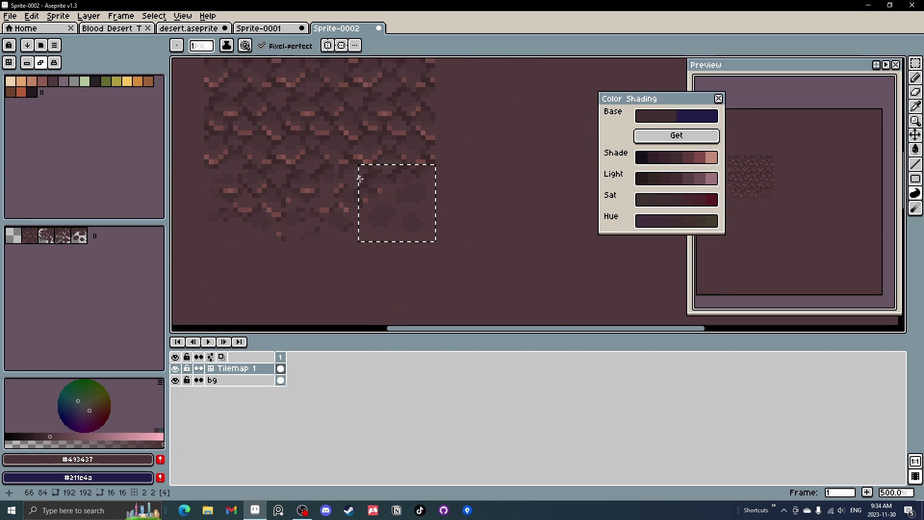
Sample the reddish highlight colour from the bottom-right tile and draw a short highlight on a rock patch with the Line tool.
{"action": "scroll", "coordinate": [376, 163], "scroll_direction": "up", "scroll_amount": 5}
{"action": "key", "text": "i"}
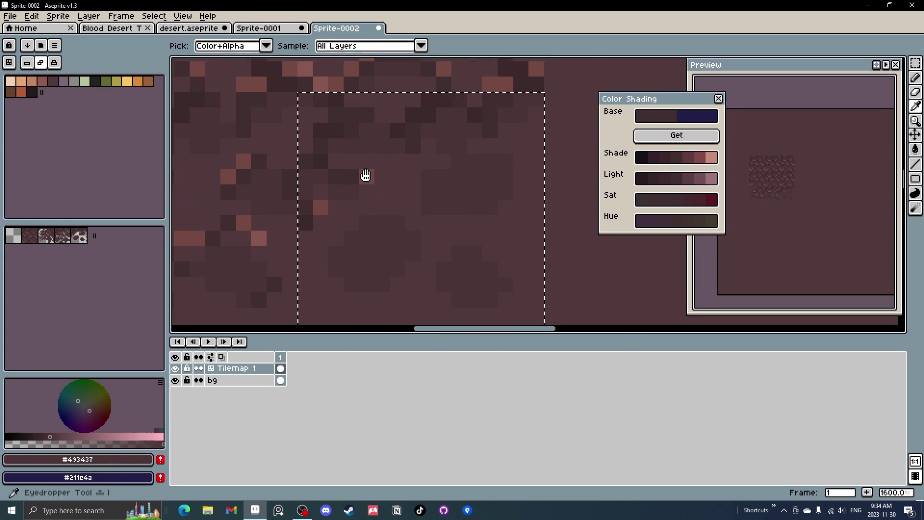
{"action": "scroll", "coordinate": [409, 141], "scroll_direction": "down", "scroll_amount": 4}
{"action": "left_click_drag", "start_coordinate": [392, 175], "coordinate": [405, 190]}
{"action": "key", "text": "l"}
{"action": "scroll", "coordinate": [386, 204], "scroll_direction": "up", "scroll_amount": 3}
{"action": "scroll", "coordinate": [359, 176], "scroll_direction": "down", "scroll_amount": 2}
{"action": "left_click_drag", "start_coordinate": [331, 157], "coordinate": [335, 118]}
{"action": "scroll", "coordinate": [361, 146], "scroll_direction": "up", "scroll_amount": 3}
Sample the dark shade #412e31 and add pixels and short lines around the rock patches in the bottom-right tile.
{"action": "left_click", "coordinate": [361, 146], "text": "alt"}
{"action": "left_click", "coordinate": [337, 112], "text": "alt"}
{"action": "mouse_move", "coordinate": [361, 173]}
{"action": "left_mouse_down"}
{"action": "mouse_move", "coordinate": [340, 241]}
{"action": "mouse_move", "coordinate": [388, 119]}
{"action": "left_mouse_up"}
{"action": "left_click", "coordinate": [431, 202]}
{"action": "left_click", "coordinate": [408, 225]}
{"action": "left_click", "coordinate": [477, 248]}
{"action": "left_click", "coordinate": [570, 248]}
{"action": "left_click", "coordinate": [547, 178]}
{"action": "left_click_drag", "start_coordinate": [528, 148], "coordinate": [490, 198]}
{"action": "left_click", "coordinate": [530, 160]}
{"action": "left_click_drag", "start_coordinate": [507, 181], "coordinate": [460, 178]}
{"action": "left_click_drag", "start_coordinate": [368, 151], "coordinate": [368, 187]}
{"action": "scroll", "coordinate": [466, 242], "scroll_direction": "down", "scroll_amount": 8}
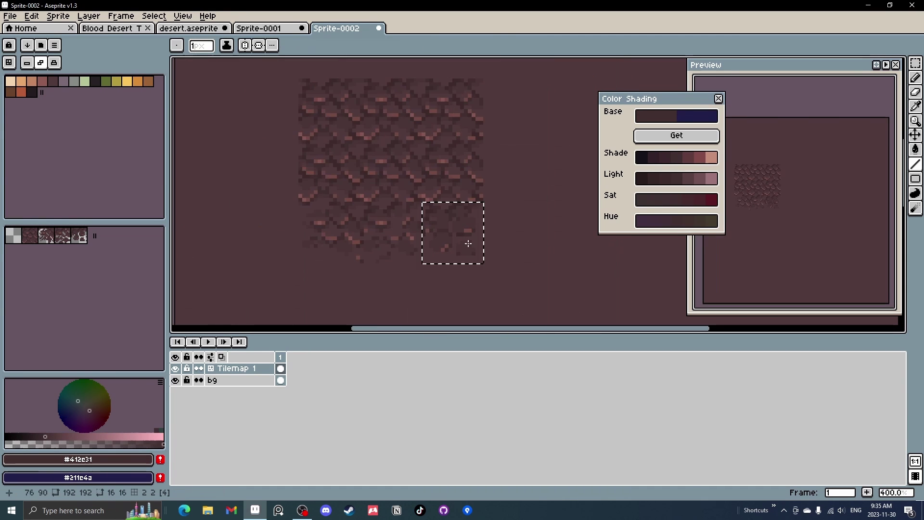
Sample the stone shade #493437 and select the middle-right tile cell with the Marquee.
{"action": "scroll", "coordinate": [438, 249], "scroll_direction": "up", "scroll_amount": 2}
{"action": "scroll", "coordinate": [436, 226], "scroll_direction": "up", "scroll_amount": 5}
{"action": "left_click", "coordinate": [402, 231], "text": "alt"}
{"action": "scroll", "coordinate": [403, 231], "scroll_direction": "down", "scroll_amount": 4}
{"action": "left_click_drag", "start_coordinate": [402, 231], "coordinate": [384, 278]}
{"action": "key", "text": "m"}
{"action": "left_click_drag", "start_coordinate": [409, 188], "coordinate": [412, 196]}
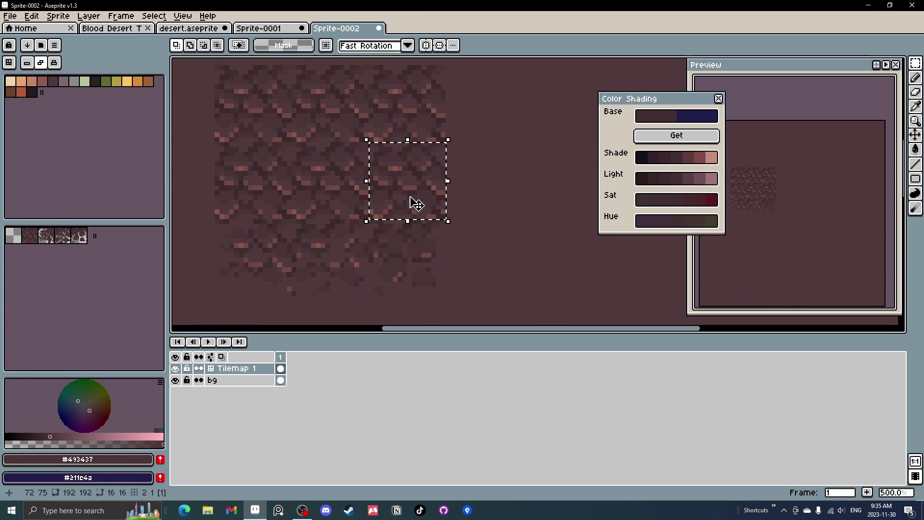
Reduce the Eraser to 1 px and erase highlights and dark pixels on the right side of the middle-right tile.
{"action": "scroll", "coordinate": [413, 198], "scroll_direction": "up", "scroll_amount": 4}
{"action": "key", "text": "e"}
{"action": "key", "text": "minus"}
{"action": "key", "text": "minus"}
{"action": "key", "text": "minus"}
{"action": "left_click_drag", "start_coordinate": [465, 227], "coordinate": [488, 239]}
{"action": "left_click_drag", "start_coordinate": [488, 192], "coordinate": [454, 180]}
{"action": "left_click", "coordinate": [429, 135]}
{"action": "left_click_drag", "start_coordinate": [418, 134], "coordinate": [418, 123]}
{"action": "left_click_drag", "start_coordinate": [407, 122], "coordinate": [457, 115]}
{"action": "left_click_drag", "start_coordinate": [412, 175], "coordinate": [377, 163]}
{"action": "scroll", "coordinate": [458, 220], "scroll_direction": "down", "scroll_amount": 5}
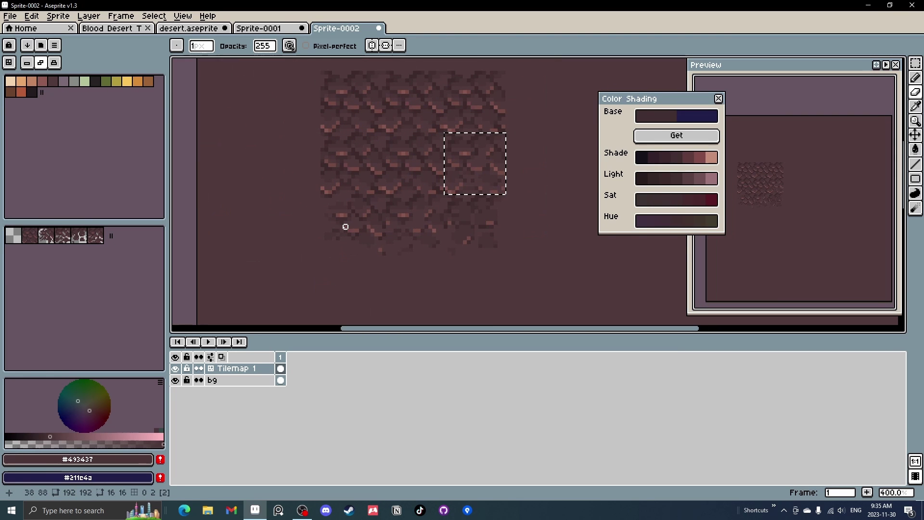
Check the tile indices and erase more stray pixels from the right half of the middle-right tile.
{"action": "key", "text": "v"}
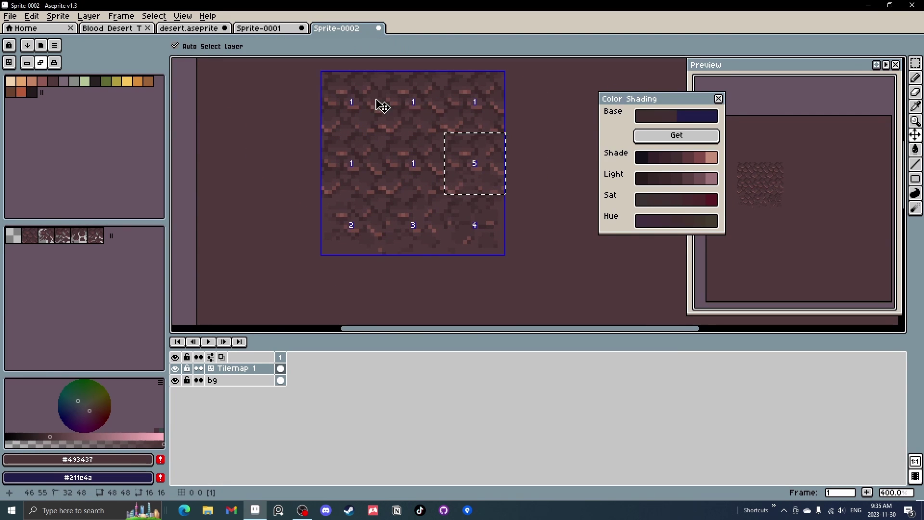
{"action": "key", "text": "b"}
{"action": "scroll", "coordinate": [413, 151], "scroll_direction": "up", "scroll_amount": 5}
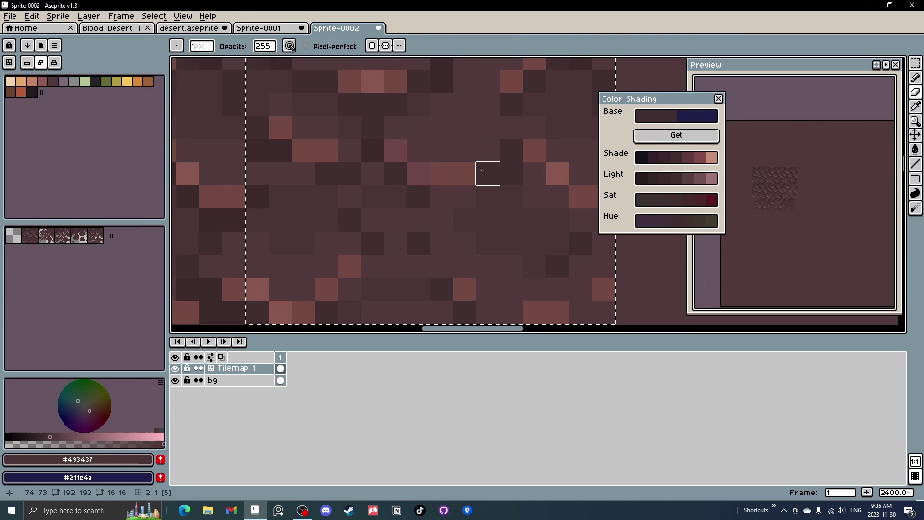
{"action": "left_click_drag", "start_coordinate": [349, 205], "coordinate": [345, 193]}
{"action": "left_click", "coordinate": [491, 171]}
{"action": "left_click_drag", "start_coordinate": [474, 264], "coordinate": [472, 219]}
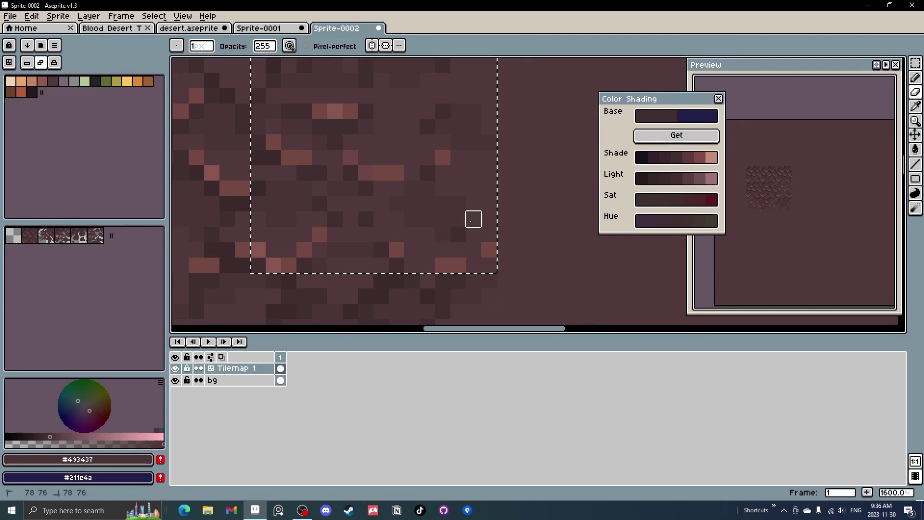
{"action": "left_click", "coordinate": [472, 218]}
{"action": "scroll", "coordinate": [417, 200], "scroll_direction": "down", "scroll_amount": 3}
{"action": "scroll", "coordinate": [409, 245], "scroll_direction": "up", "scroll_amount": 3}
{"action": "mouse_move", "coordinate": [406, 264]}
{"action": "left_mouse_down"}
{"action": "mouse_move", "coordinate": [396, 216]}
{"action": "mouse_move", "coordinate": [400, 264]}
{"action": "left_mouse_up"}
{"action": "scroll", "coordinate": [407, 260], "scroll_direction": "down", "scroll_amount": 3}
Select the top-right tile cell with the Marquee and return to the Eraser.
{"action": "left_click_drag", "start_coordinate": [395, 227], "coordinate": [390, 250]}
{"action": "key", "text": "m"}
{"action": "double_click", "coordinate": [380, 171]}
{"action": "key", "text": "b"}
{"action": "scroll", "coordinate": [385, 179], "scroll_direction": "up", "scroll_amount": 2}
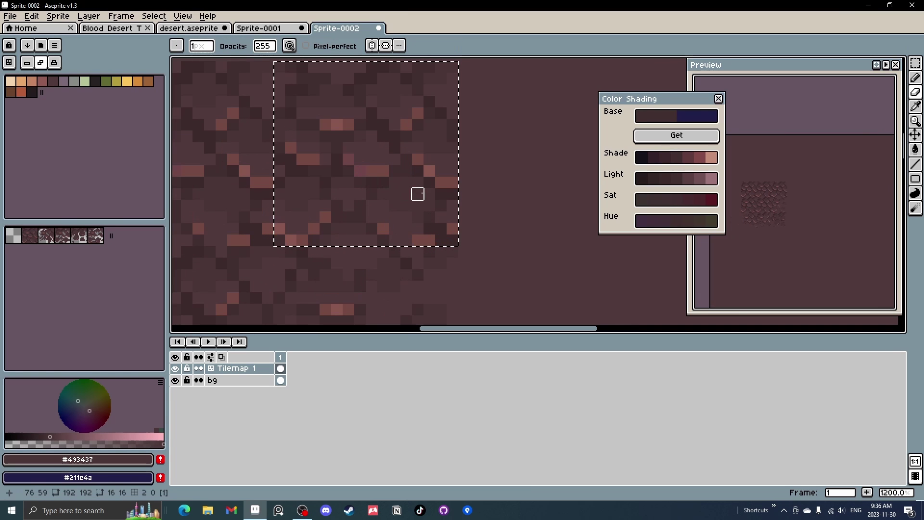
Erase highlights and dark pixels along the right and upper edges of the top-right tile.
{"action": "mouse_move", "coordinate": [441, 182]}
{"action": "left_mouse_down"}
{"action": "mouse_move", "coordinate": [406, 125]}
{"action": "mouse_move", "coordinate": [428, 112]}
{"action": "left_mouse_up"}
{"action": "left_click_drag", "start_coordinate": [360, 78], "coordinate": [376, 119]}
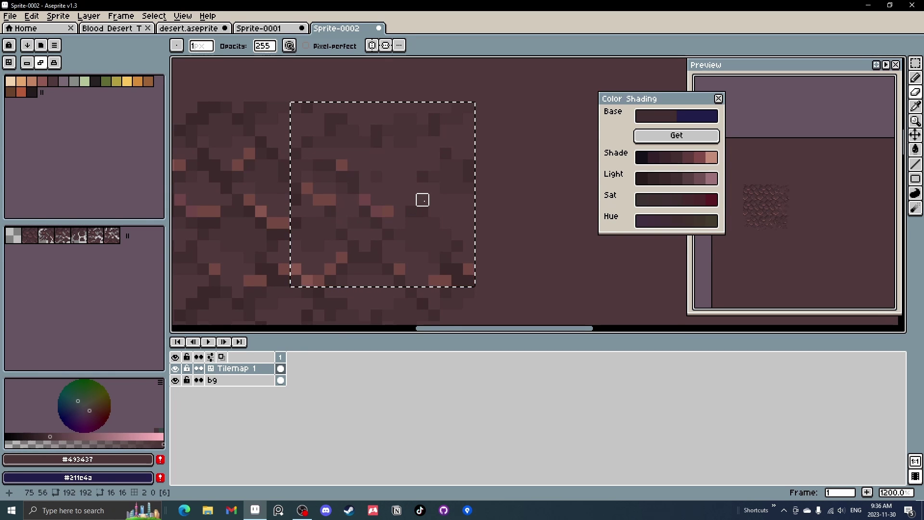
{"action": "scroll", "coordinate": [342, 165], "scroll_direction": "down", "scroll_amount": 3}
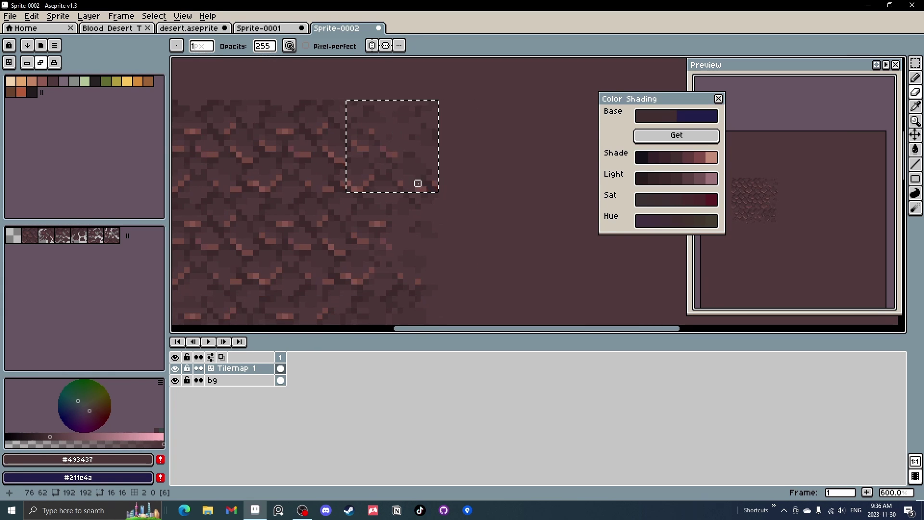
{"action": "scroll", "coordinate": [417, 182], "scroll_direction": "up", "scroll_amount": 4}
{"action": "mouse_move", "coordinate": [432, 182]}
{"action": "left_mouse_down"}
{"action": "mouse_move", "coordinate": [410, 197]}
{"action": "mouse_move", "coordinate": [435, 201]}
{"action": "left_mouse_up"}
Select the top-middle tile cell and erase highlights and dark pixels along its upper part.
{"action": "scroll", "coordinate": [407, 192], "scroll_direction": "down", "scroll_amount": 3}
{"action": "scroll", "coordinate": [427, 164], "scroll_direction": "up", "scroll_amount": 2}
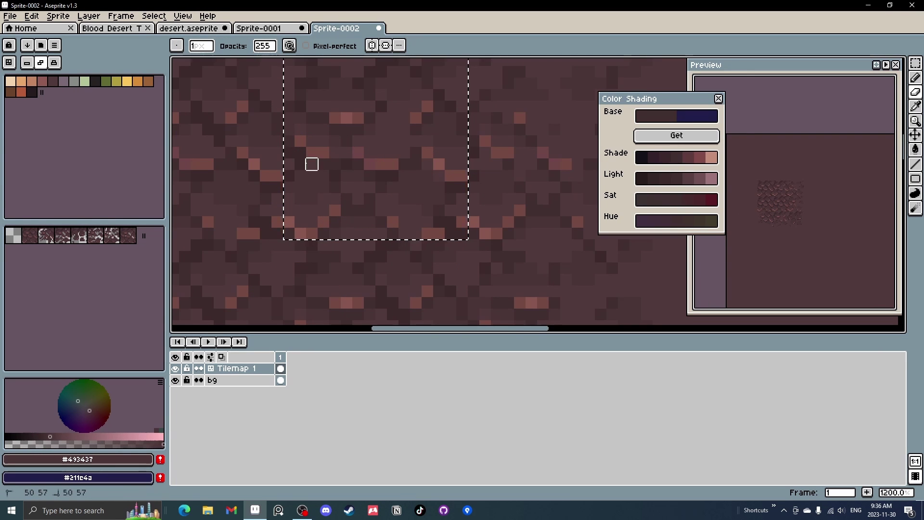
{"action": "left_click_drag", "start_coordinate": [359, 118], "coordinate": [347, 118]}
{"action": "left_click_drag", "start_coordinate": [358, 83], "coordinate": [376, 104]}
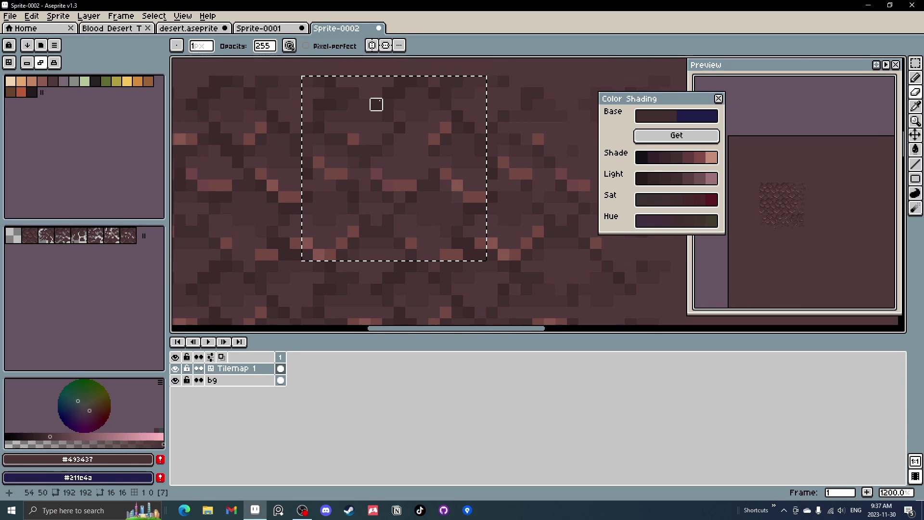
{"action": "left_click_drag", "start_coordinate": [318, 105], "coordinate": [330, 105]}
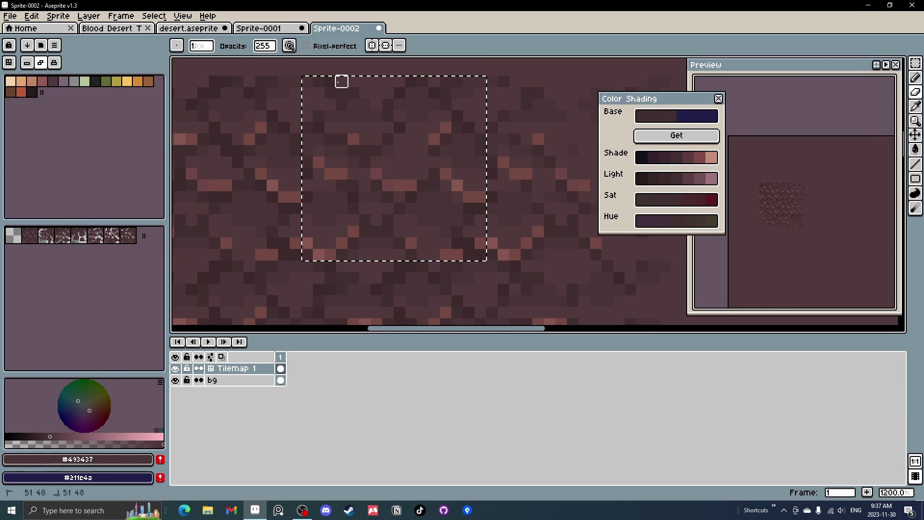
{"action": "scroll", "coordinate": [472, 94], "scroll_direction": "down", "scroll_amount": 1}
{"action": "left_click_drag", "start_coordinate": [471, 95], "coordinate": [443, 157]}
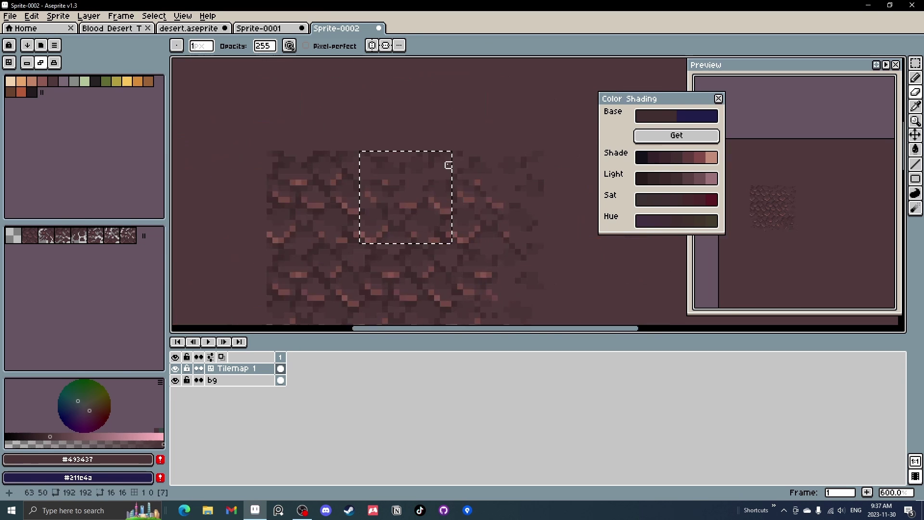
Erase highlights and dark pixels along the outer edges of the top-left and middle-left tiles.
{"action": "left_click_drag", "start_coordinate": [323, 160], "coordinate": [412, 132]}
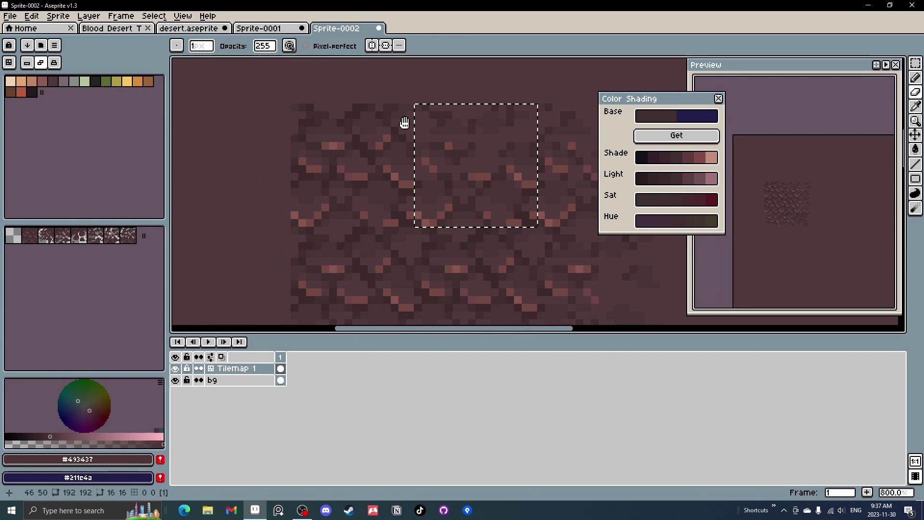
{"action": "scroll", "coordinate": [409, 177], "scroll_direction": "down", "scroll_amount": 5}
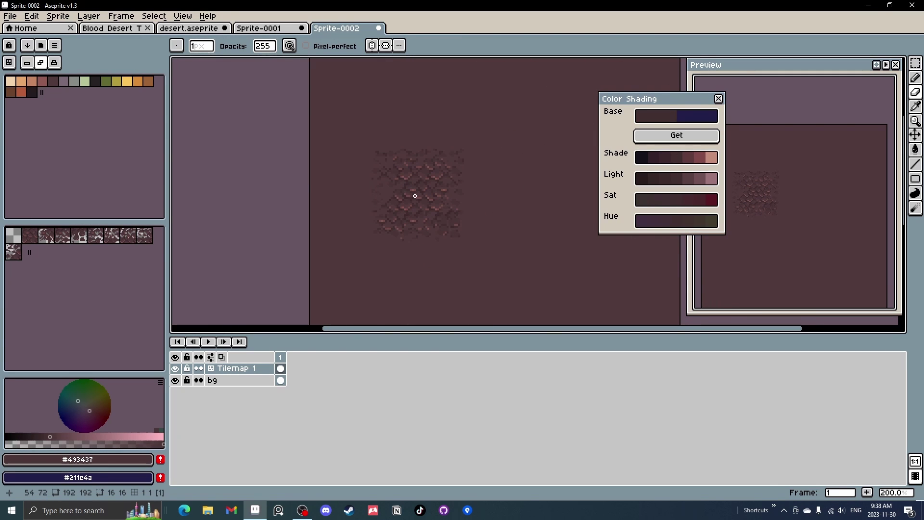
{"action": "scroll", "coordinate": [415, 190], "scroll_direction": "up", "scroll_amount": 2}
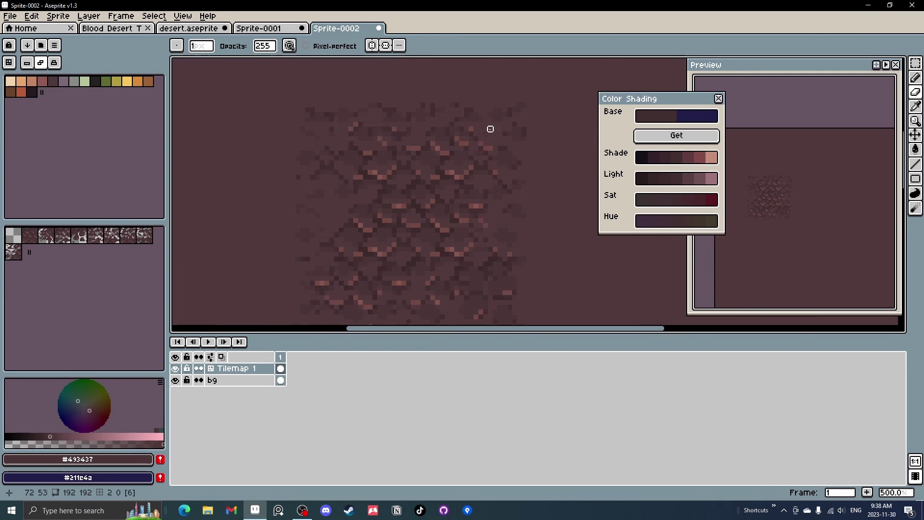
{"action": "left_click_drag", "start_coordinate": [791, 199], "coordinate": [802, 189]}
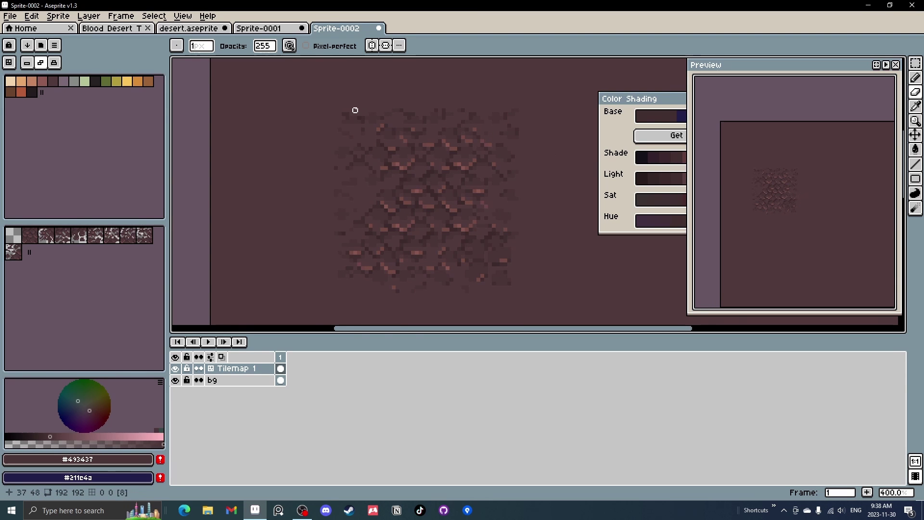
{"action": "scroll", "coordinate": [515, 123], "scroll_direction": "up", "scroll_amount": 3}
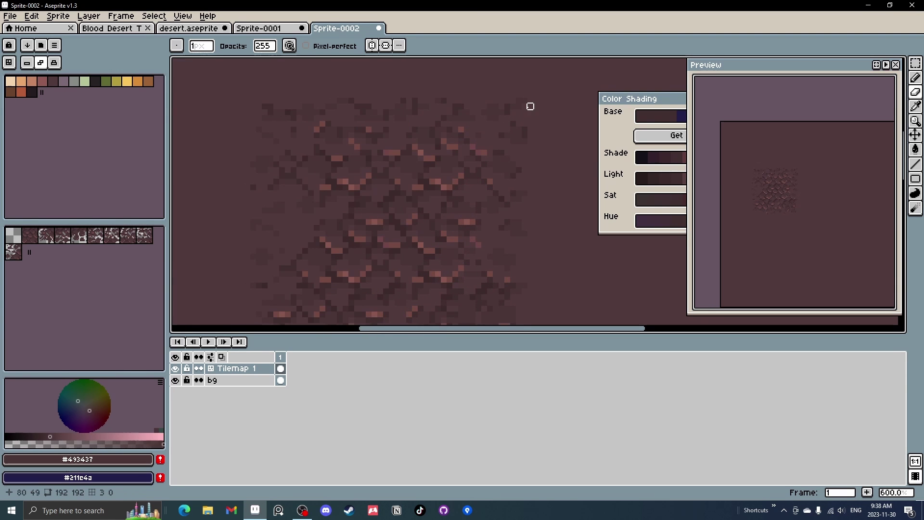
Set the Eraser to 3 px and thin out stray pixels in the tiles along the block's left edge.
{"action": "left_click_drag", "start_coordinate": [530, 105], "coordinate": [555, 88]}
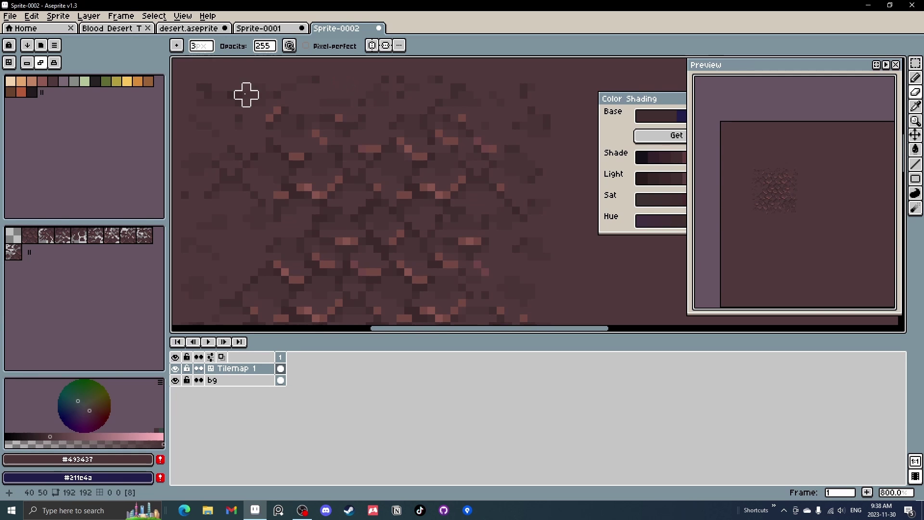
{"action": "left_click_drag", "start_coordinate": [208, 179], "coordinate": [277, 129]}
{"action": "left_click_drag", "start_coordinate": [285, 230], "coordinate": [303, 153]}
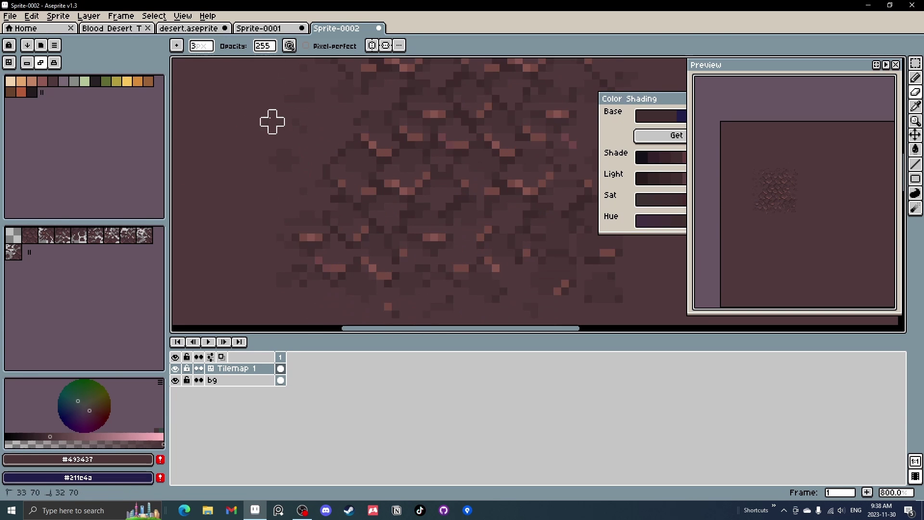
{"action": "scroll", "coordinate": [295, 165], "scroll_direction": "down", "scroll_amount": 2}
{"action": "scroll", "coordinate": [303, 196], "scroll_direction": "down", "scroll_amount": 1}
Erase more stray pixels along the right and upper edges of the stone block.
{"action": "left_click_drag", "start_coordinate": [516, 154], "coordinate": [431, 178]}
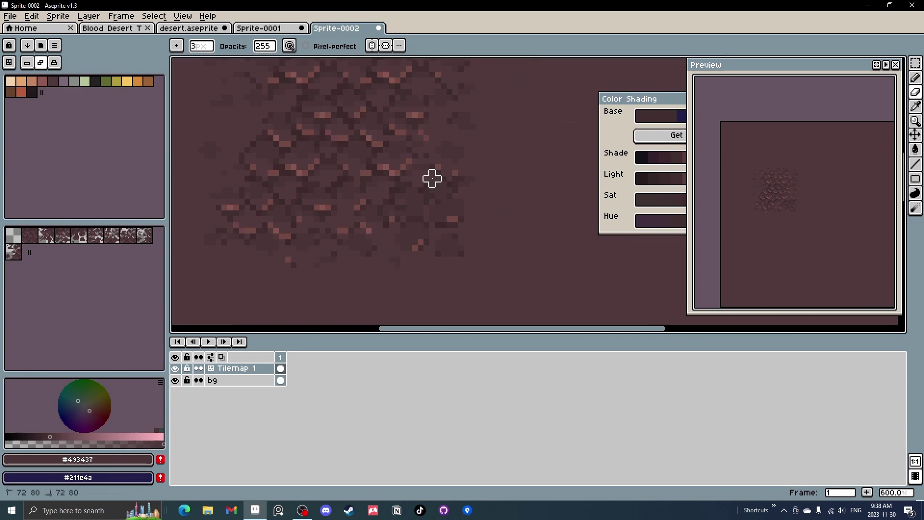
{"action": "scroll", "coordinate": [442, 142], "scroll_direction": "up", "scroll_amount": 2}
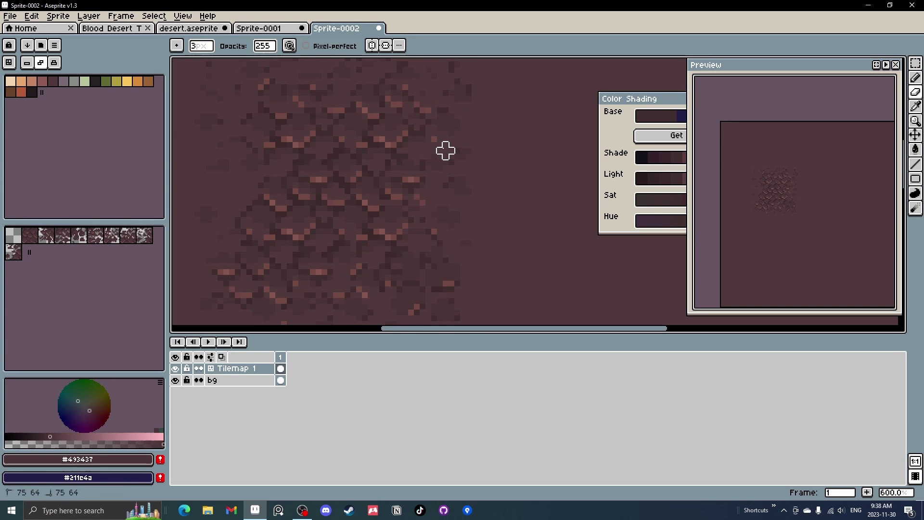
{"action": "scroll", "coordinate": [434, 139], "scroll_direction": "up", "scroll_amount": 2}
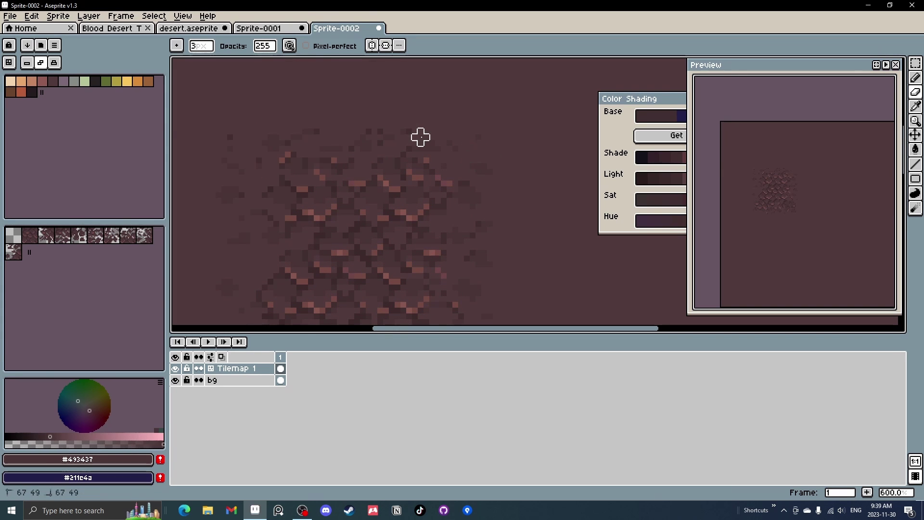
{"action": "left_click_drag", "start_coordinate": [269, 258], "coordinate": [388, 191]}
{"action": "scroll", "coordinate": [389, 201], "scroll_direction": "up", "scroll_amount": 1}
{"action": "scroll", "coordinate": [373, 212], "scroll_direction": "up", "scroll_amount": 1}
Use the Contour tool at 1 px with dark colour #493437 to touch up the blobs at the block's left edge.
{"action": "key", "text": "i"}
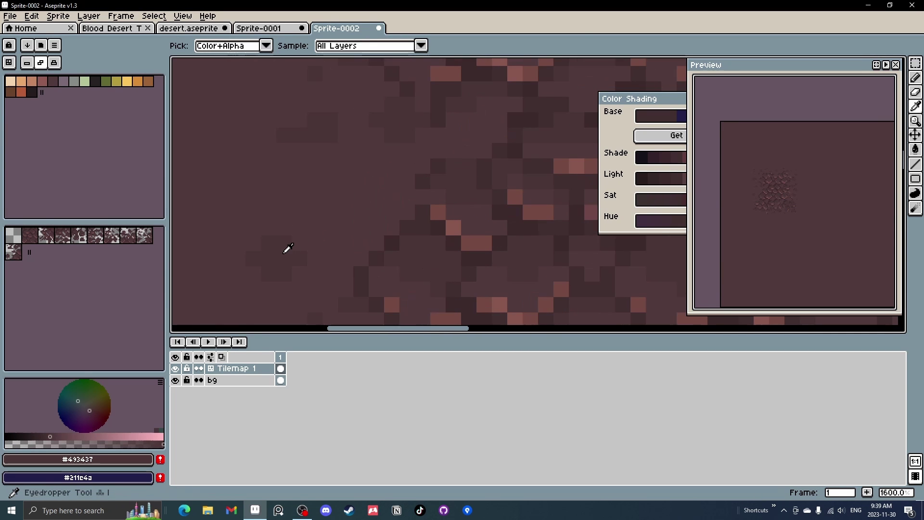
{"action": "scroll", "coordinate": [340, 208], "scroll_direction": "up", "scroll_amount": 1}
{"action": "key", "text": "d"}
{"action": "scroll", "coordinate": [345, 194], "scroll_direction": "down", "scroll_amount": 6}
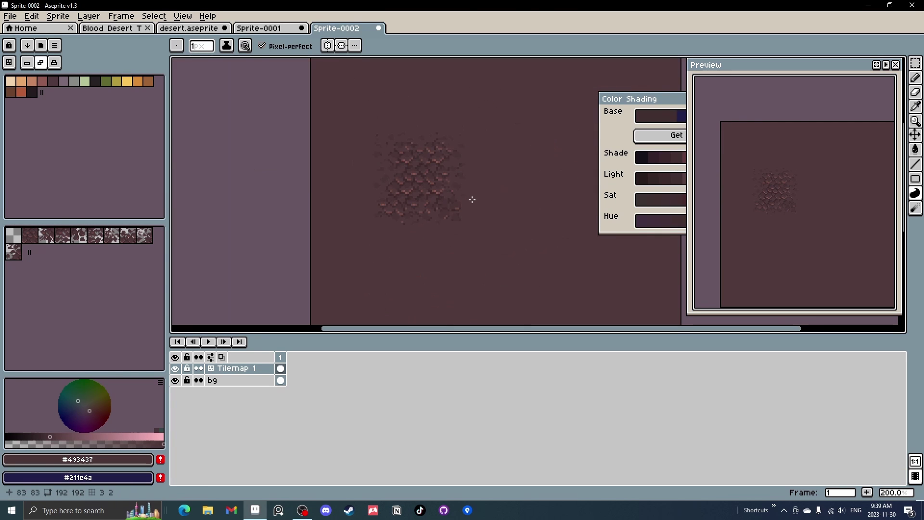
{"action": "scroll", "coordinate": [394, 142], "scroll_direction": "up", "scroll_amount": 3}
{"action": "scroll", "coordinate": [347, 128], "scroll_direction": "up", "scroll_amount": 2}
Return to the Eraser and clean remaining stray pixels from the block's left-hand tiles.
{"action": "key", "text": "e"}
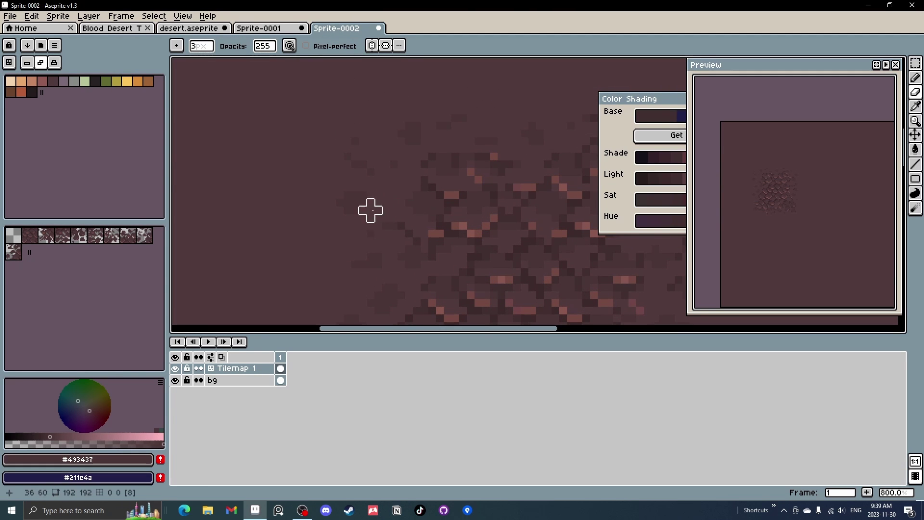
{"action": "scroll", "coordinate": [401, 195], "scroll_direction": "down", "scroll_amount": 5}
{"action": "scroll", "coordinate": [454, 212], "scroll_direction": "up", "scroll_amount": 4}
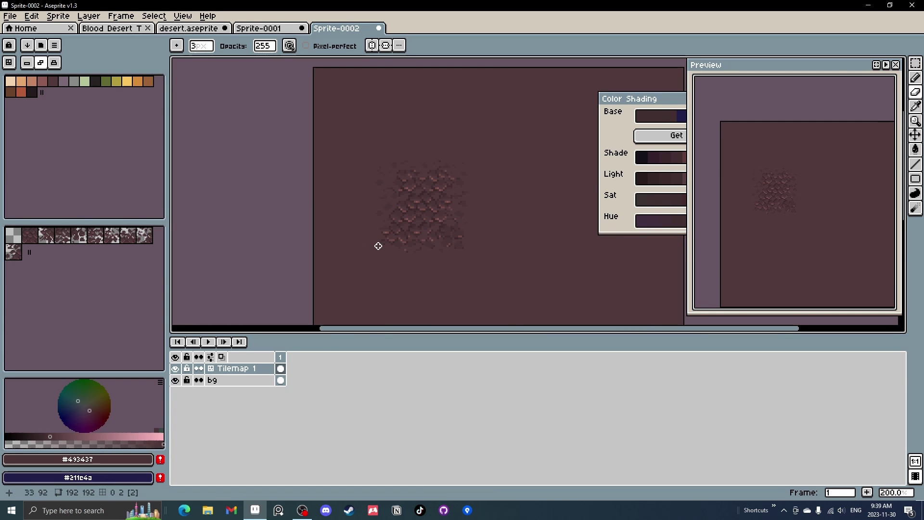
{"action": "scroll", "coordinate": [380, 193], "scroll_direction": "up", "scroll_amount": 2}
Select the empty tile cell directly left of the bottom-left stone tile with the Marquee.
{"action": "key", "text": "d"}
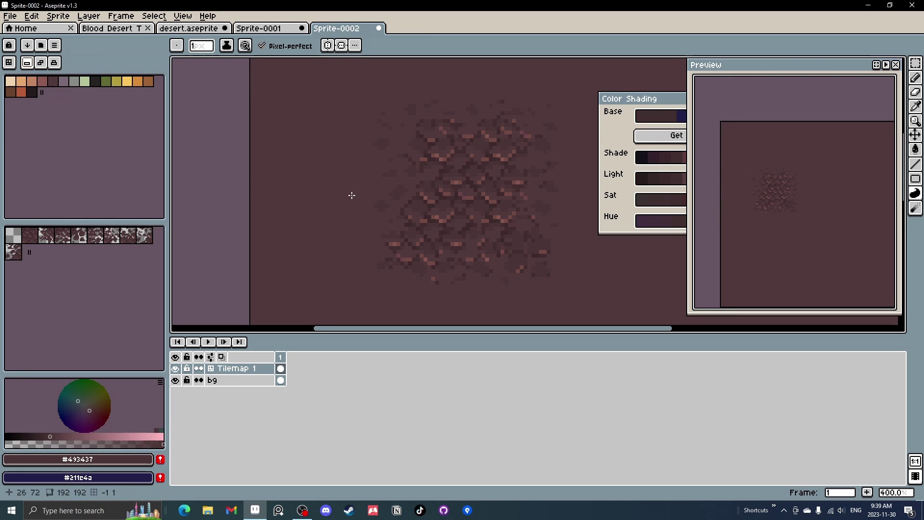
{"action": "key", "text": "v"}
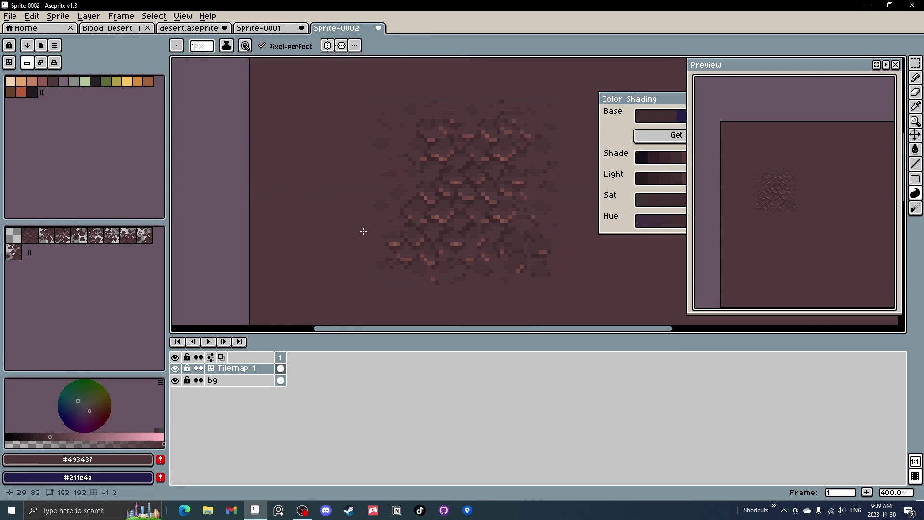
{"action": "key", "text": "m"}
{"action": "double_click", "coordinate": [352, 248]}
{"action": "left_click_drag", "start_coordinate": [415, 249], "coordinate": [418, 205]}
{"action": "scroll", "coordinate": [357, 200], "scroll_direction": "up", "scroll_amount": 3}
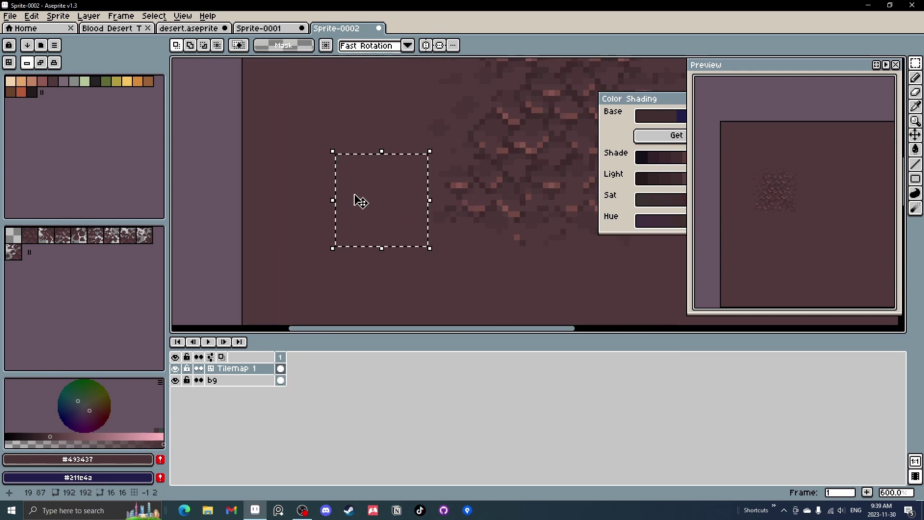
Draw small scattered blobs in #493437 inside the selected empty cell with the Contour tool.
{"action": "key", "text": "d"}
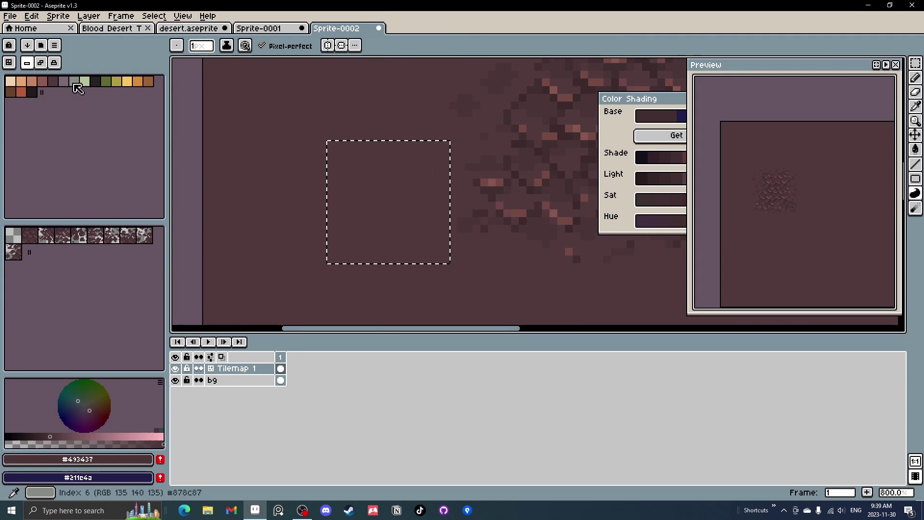
{"action": "scroll", "coordinate": [415, 161], "scroll_direction": "up", "scroll_amount": 2}
{"action": "mouse_move", "coordinate": [399, 203]}
{"action": "left_mouse_down"}
{"action": "mouse_move", "coordinate": [436, 193]}
{"action": "mouse_move", "coordinate": [430, 216]}
{"action": "left_mouse_up"}
{"action": "mouse_move", "coordinate": [329, 239]}
{"action": "left_mouse_down"}
{"action": "mouse_move", "coordinate": [347, 233]}
{"action": "mouse_move", "coordinate": [334, 228]}
{"action": "left_mouse_up"}
{"action": "left_click_drag", "start_coordinate": [344, 153], "coordinate": [349, 169]}
{"action": "left_click_drag", "start_coordinate": [383, 163], "coordinate": [373, 174]}
{"action": "mouse_move", "coordinate": [361, 124]}
{"action": "left_mouse_down"}
{"action": "mouse_move", "coordinate": [371, 126]}
{"action": "mouse_move", "coordinate": [353, 130]}
{"action": "left_mouse_up"}
{"action": "scroll", "coordinate": [356, 146], "scroll_direction": "down", "scroll_amount": 4}
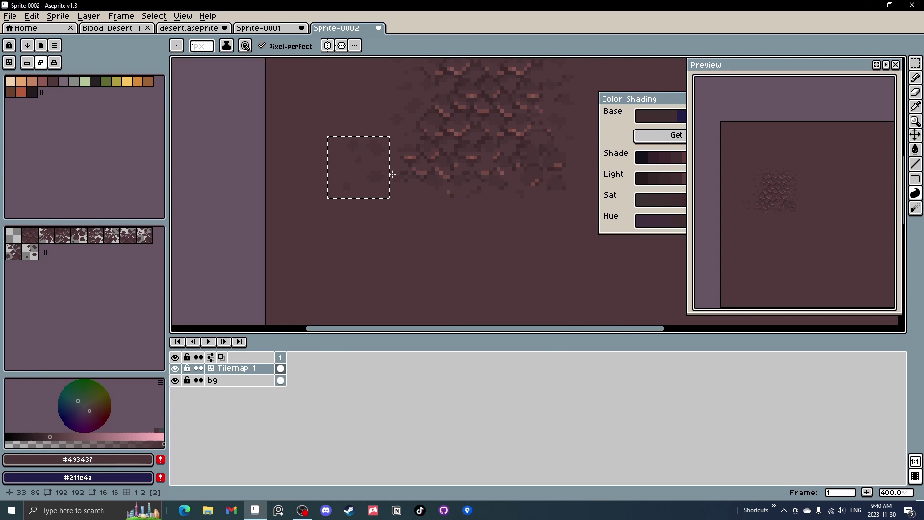
Select the empty cell diagonally below the bottom-left stone tile and draw scattered dark blobs in it.
{"action": "key", "text": "m"}
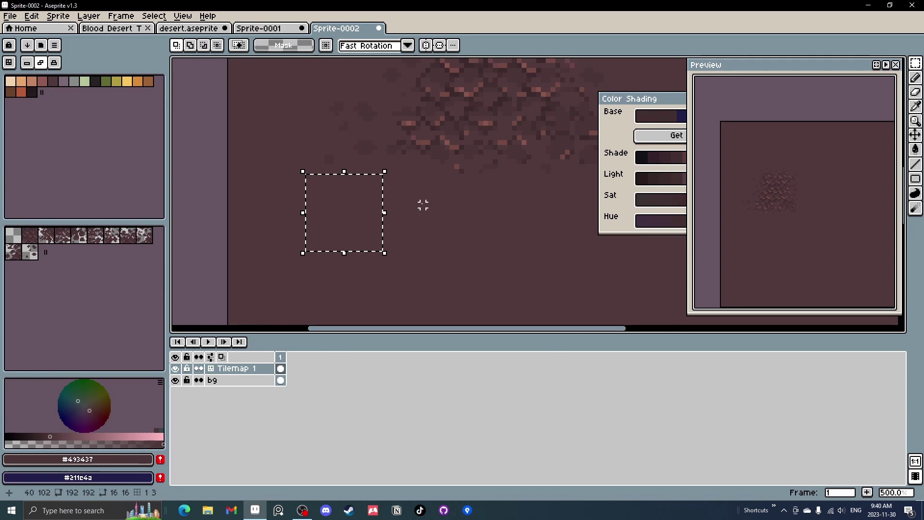
{"action": "scroll", "coordinate": [419, 202], "scroll_direction": "up", "scroll_amount": 5}
{"action": "key", "text": "b"}
{"action": "left_click_drag", "start_coordinate": [430, 216], "coordinate": [443, 221]}
{"action": "left_click_drag", "start_coordinate": [410, 266], "coordinate": [431, 188]}
{"action": "mouse_move", "coordinate": [389, 220]}
{"action": "left_mouse_down"}
{"action": "mouse_move", "coordinate": [420, 224]}
{"action": "mouse_move", "coordinate": [342, 221]}
{"action": "left_mouse_up"}
Add more dark blobs below the block's lower-left corner, clear the selection and return to the Contour tool.
{"action": "scroll", "coordinate": [404, 231], "scroll_direction": "down", "scroll_amount": 1}
{"action": "left_click", "coordinate": [329, 177]}
{"action": "left_click_drag", "start_coordinate": [382, 110], "coordinate": [388, 105]}
{"action": "left_click_drag", "start_coordinate": [461, 105], "coordinate": [370, 171]}
{"action": "key", "text": "m"}
{"action": "double_click", "coordinate": [381, 166]}
{"action": "key", "text": "ctrl+d"}
{"action": "key", "text": "d"}
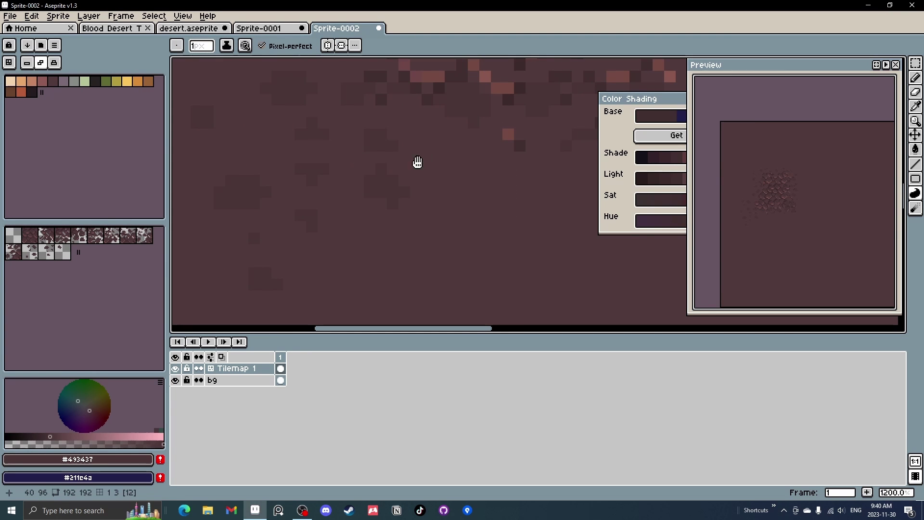
Scatter small dark blobs through the empty cells below and to the right of the stone block.
{"action": "scroll", "coordinate": [386, 154], "scroll_direction": "right", "scroll_amount": 3}
{"action": "scroll", "coordinate": [386, 155], "scroll_direction": "down", "scroll_amount": 1}
{"action": "left_click_drag", "start_coordinate": [332, 207], "coordinate": [344, 229]}
{"action": "left_click_drag", "start_coordinate": [577, 192], "coordinate": [470, 237]}
{"action": "scroll", "coordinate": [470, 237], "scroll_direction": "down", "scroll_amount": 3}
Draw dark blobs above the block's upper-right corner, undoing the first attempt and redrawing it smaller.
{"action": "left_click", "coordinate": [443, 148]}
{"action": "left_click", "coordinate": [443, 148]}
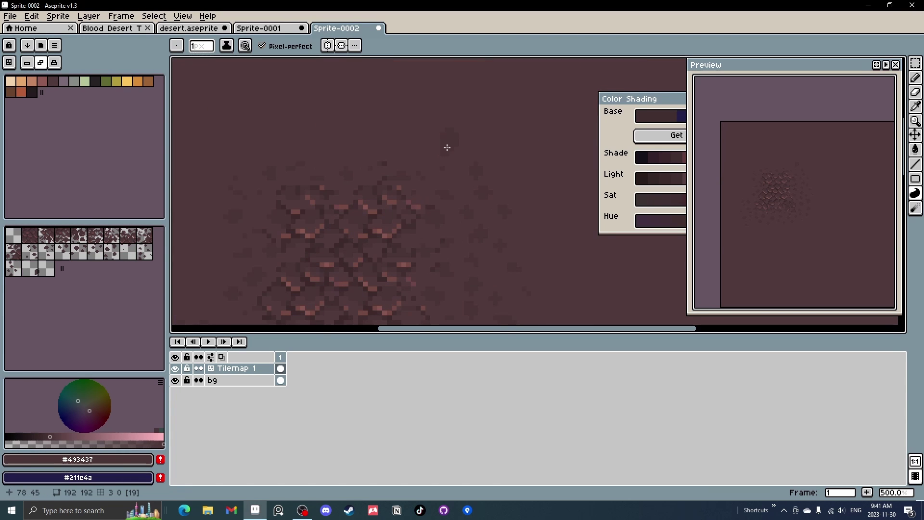
{"action": "key", "text": "ctrl+z"}
{"action": "mouse_move", "coordinate": [442, 158]}
{"action": "left_mouse_down"}
{"action": "mouse_move", "coordinate": [453, 155]}
{"action": "mouse_move", "coordinate": [444, 156]}
{"action": "left_mouse_up"}
{"action": "left_click_drag", "start_coordinate": [423, 144], "coordinate": [418, 157]}
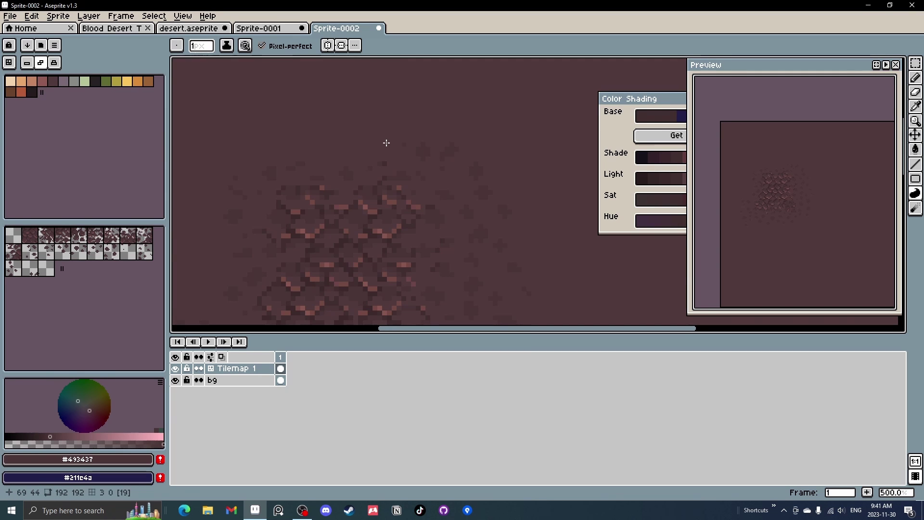
Continue the scattered dark blobs through the empty cells above and to the left of the block.
{"action": "left_click_drag", "start_coordinate": [360, 144], "coordinate": [356, 152]}
{"action": "mouse_move", "coordinate": [332, 152]}
{"action": "left_mouse_down"}
{"action": "mouse_move", "coordinate": [329, 158]}
{"action": "mouse_move", "coordinate": [281, 144]}
{"action": "mouse_move", "coordinate": [355, 86]}
{"action": "left_mouse_up"}
{"action": "left_click_drag", "start_coordinate": [313, 220], "coordinate": [312, 221]}
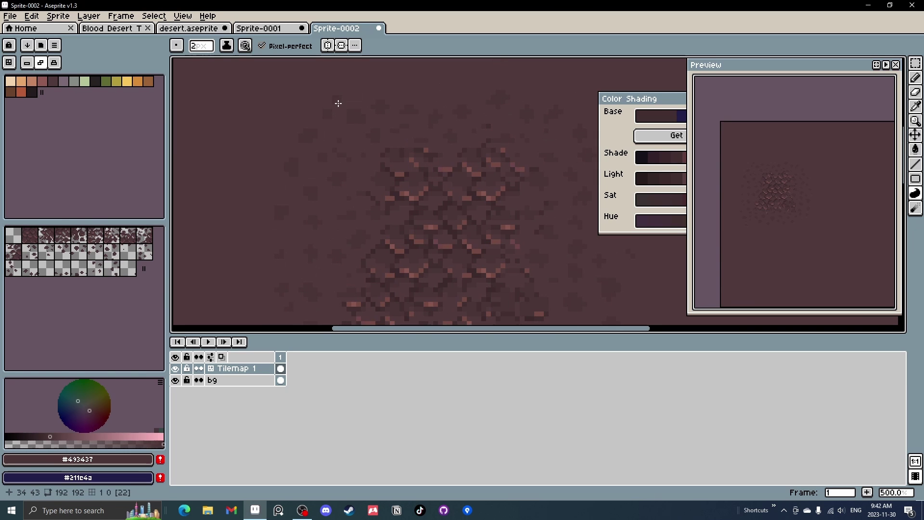
Examine the whole texture at 100% zoom and check the tile indices across the tilemap.
{"action": "scroll", "coordinate": [511, 121], "scroll_direction": "down", "scroll_amount": 4}
{"action": "key", "text": "ctrl"}
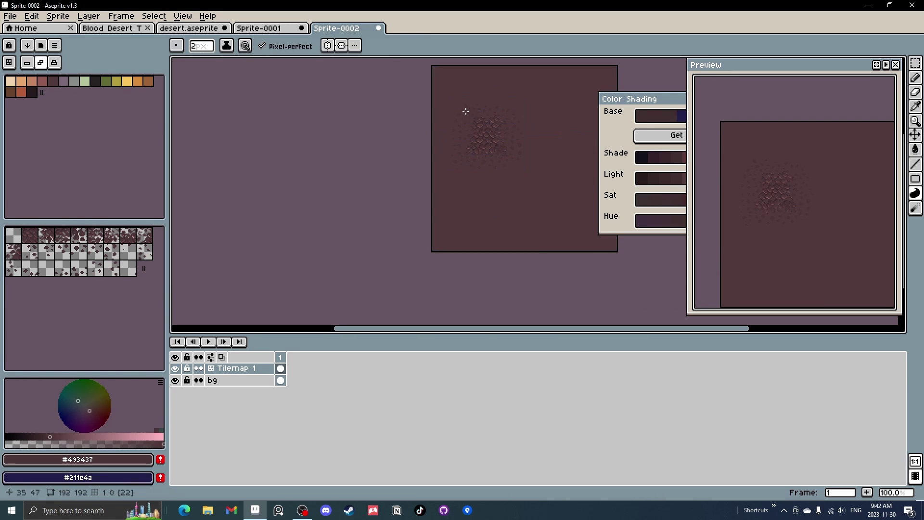
{"action": "scroll", "coordinate": [525, 121], "scroll_direction": "up", "scroll_amount": 1}
{"action": "scroll", "coordinate": [499, 157], "scroll_direction": "down", "scroll_amount": 1}
{"action": "key", "text": "ctrl"}
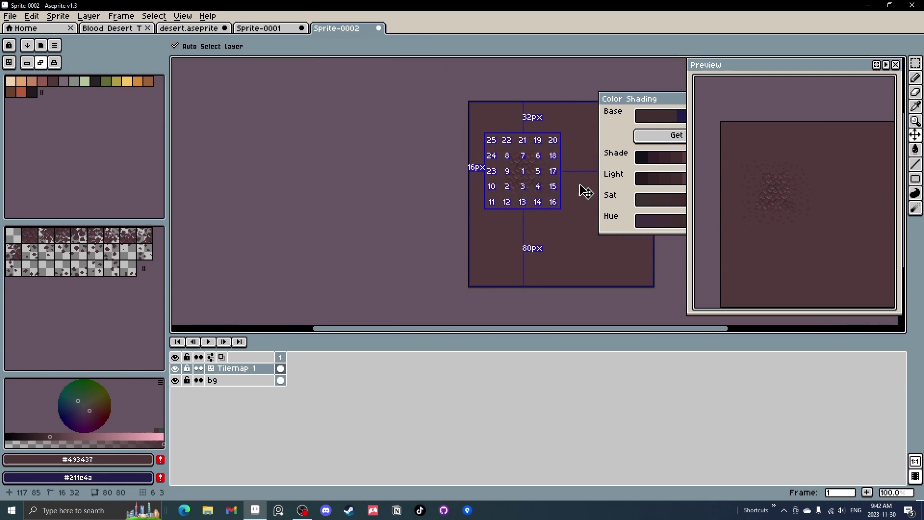
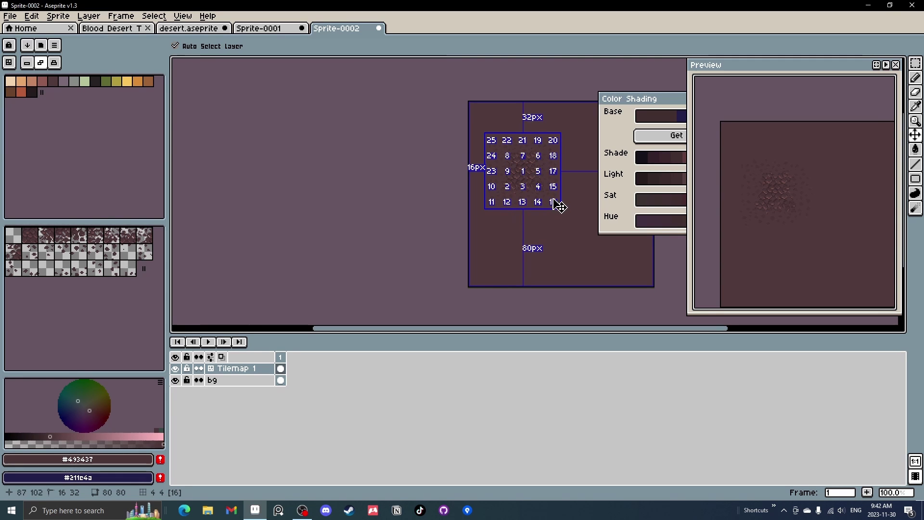
Choose tile 1 from the tileset and paint a small patch of it in the canvas's lower-right area.
{"action": "key", "text": "b"}
{"action": "left_click_drag", "start_coordinate": [551, 213], "coordinate": [439, 186]}
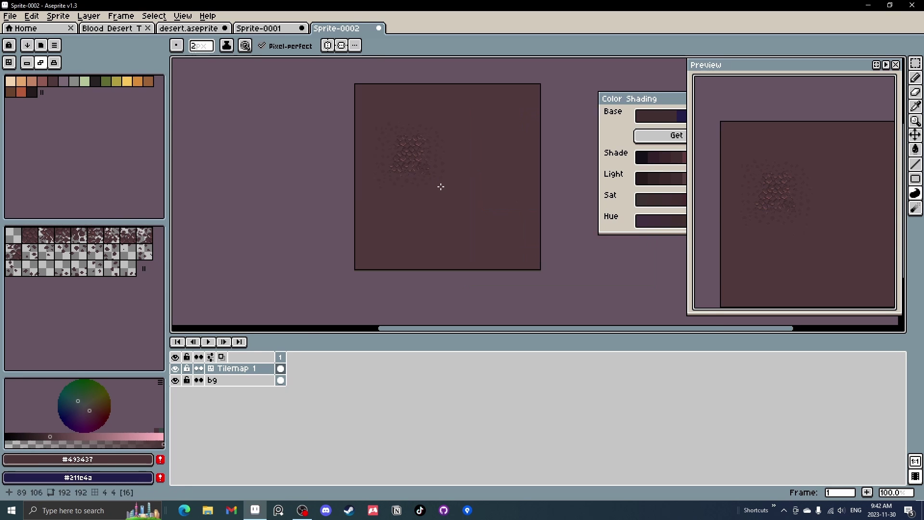
{"action": "left_click", "coordinate": [32, 240]}
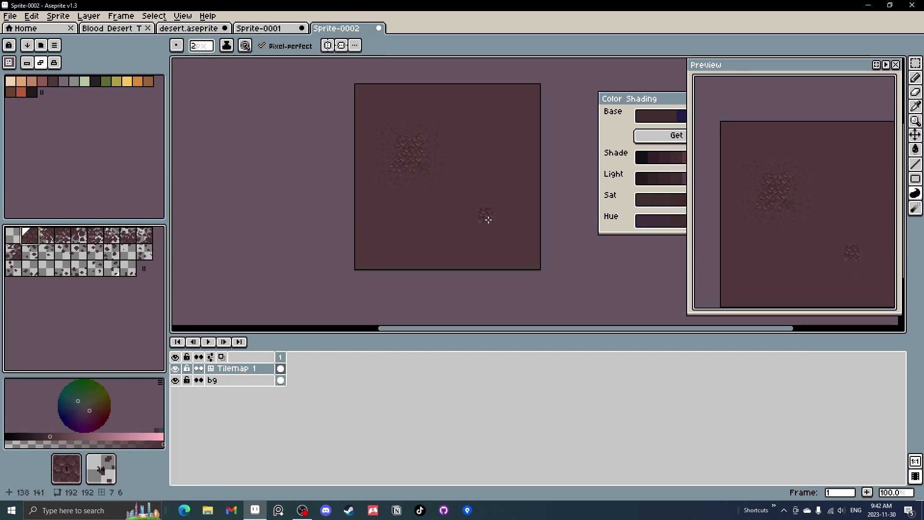
{"action": "left_click_drag", "start_coordinate": [493, 220], "coordinate": [489, 215]}
Try filling the empty tilemap area with tile 1 using the Paint Bucket and undo the result.
{"action": "key", "text": "g"}
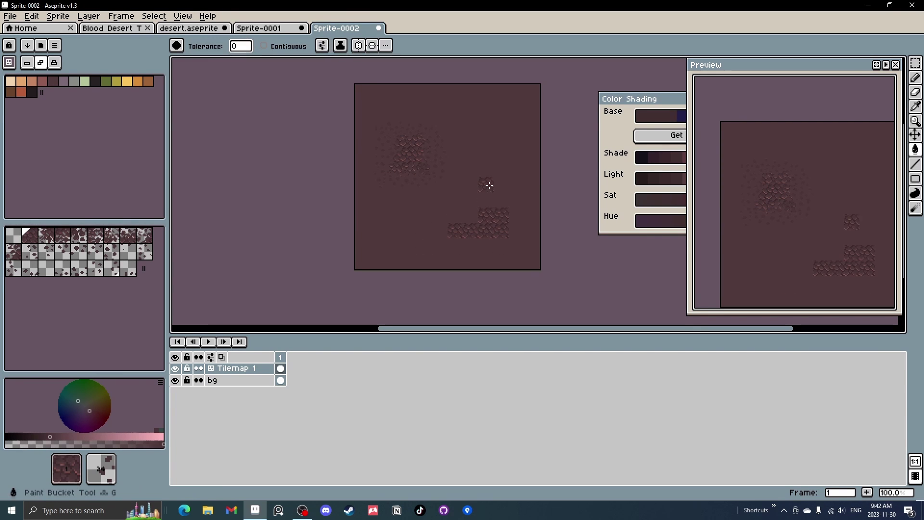
{"action": "left_click", "coordinate": [488, 186]}
{"action": "key", "text": "v"}
{"action": "key", "text": "ctrl+z"}
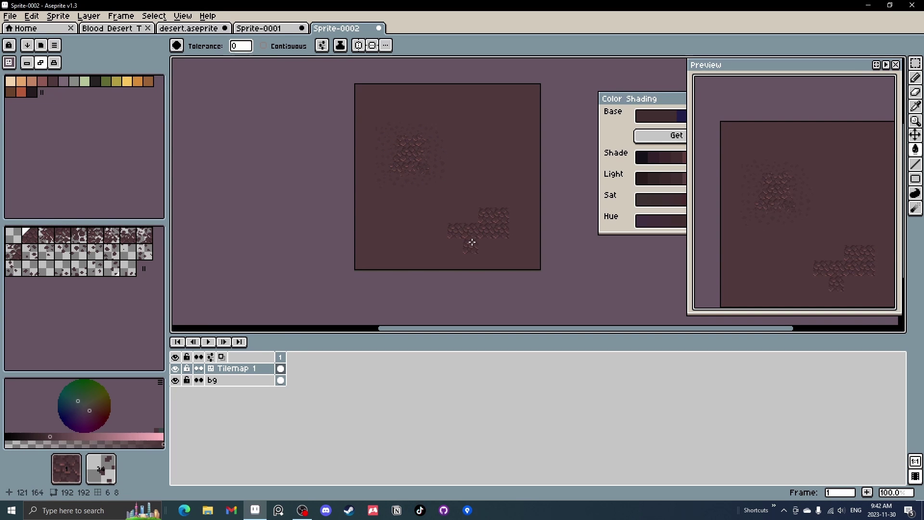
{"action": "key", "text": "ctrl+z"}
Extend the patch's upper row by one tile 1 with the Pencil and undo the stray tile placement.
{"action": "key", "text": "b"}
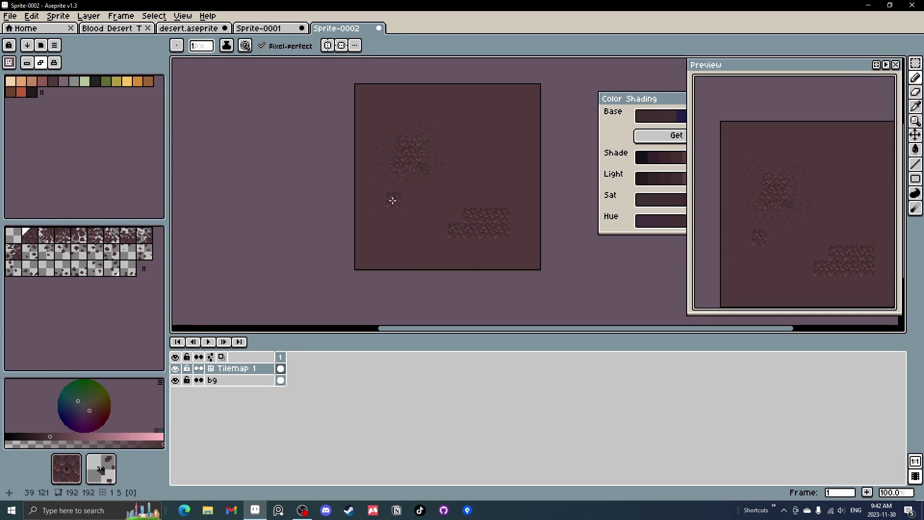
{"action": "key", "text": "ctrl+z"}
Line the patch's lower edge with tile 2 at its left end and four copies of tile 3, checking the indices.
{"action": "left_click", "coordinate": [52, 238]}
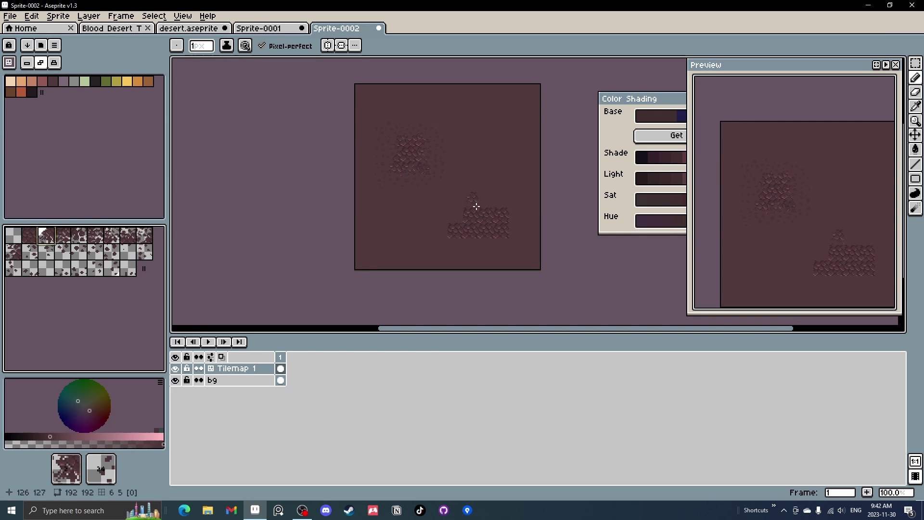
{"action": "key", "text": "ctrl+z"}
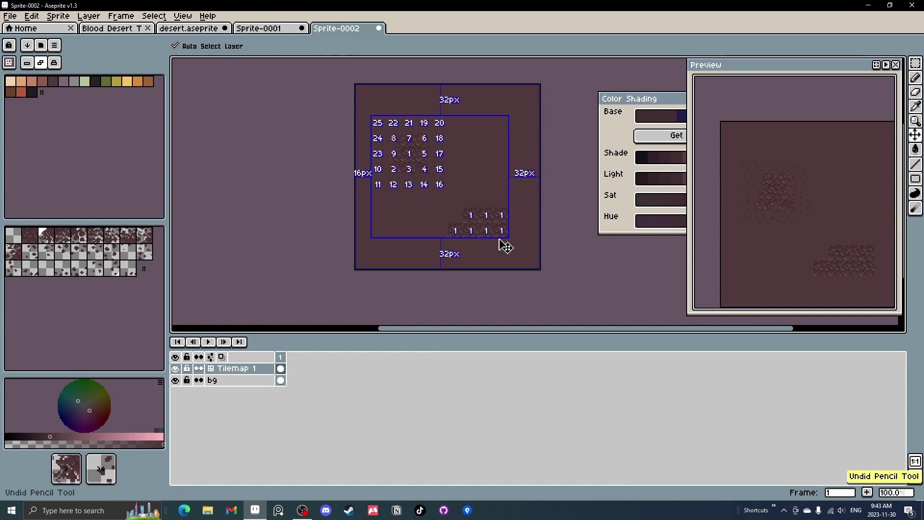
{"action": "left_click", "coordinate": [436, 244]}
{"action": "left_click", "coordinate": [62, 235]}
{"action": "key", "text": "ctrl"}
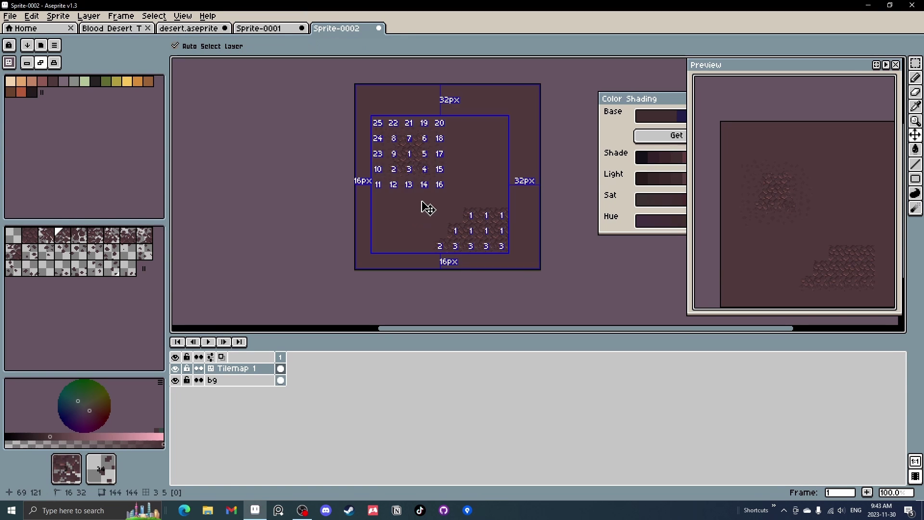
Line the new patch's right side with tile 4 at the lower corner, tile 5 along the edge and tile 6 at the upper corner.
{"action": "left_click", "coordinate": [81, 240]}
{"action": "left_click", "coordinate": [518, 250]}
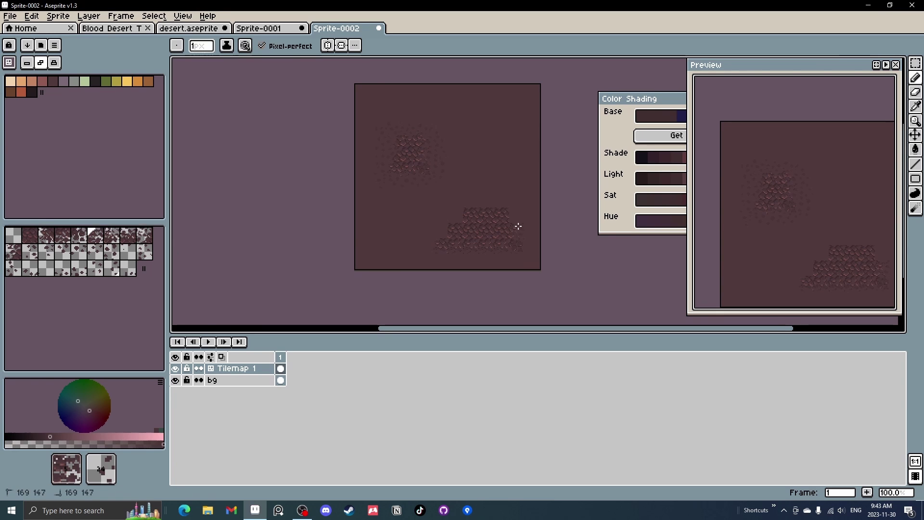
{"action": "left_click", "coordinate": [113, 238]}
{"action": "left_click", "coordinate": [519, 202]}
Line the new patch's upper edge with tile 7, its upper-left corner with tile 8 and its left edge with tile 9.
{"action": "left_click", "coordinate": [126, 234]}
{"action": "key", "text": "ctrl"}
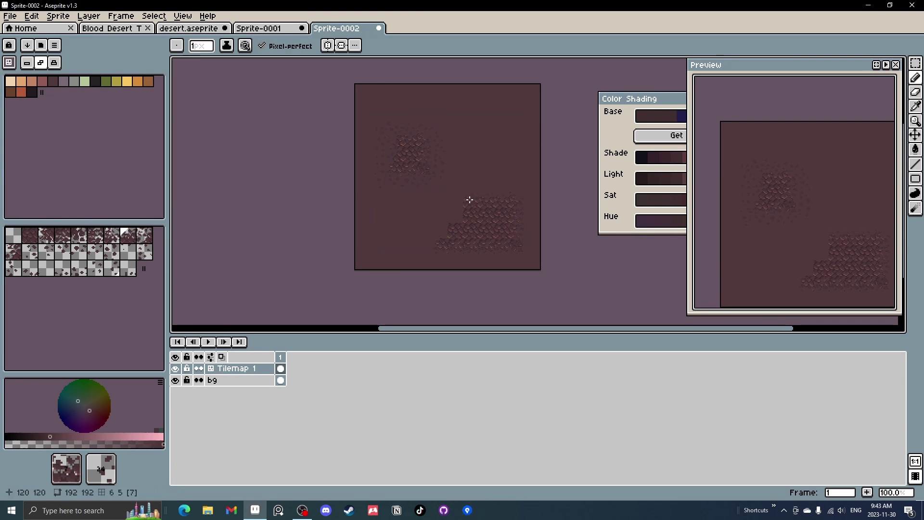
{"action": "left_click", "coordinate": [144, 236]}
{"action": "left_click", "coordinate": [457, 206]}
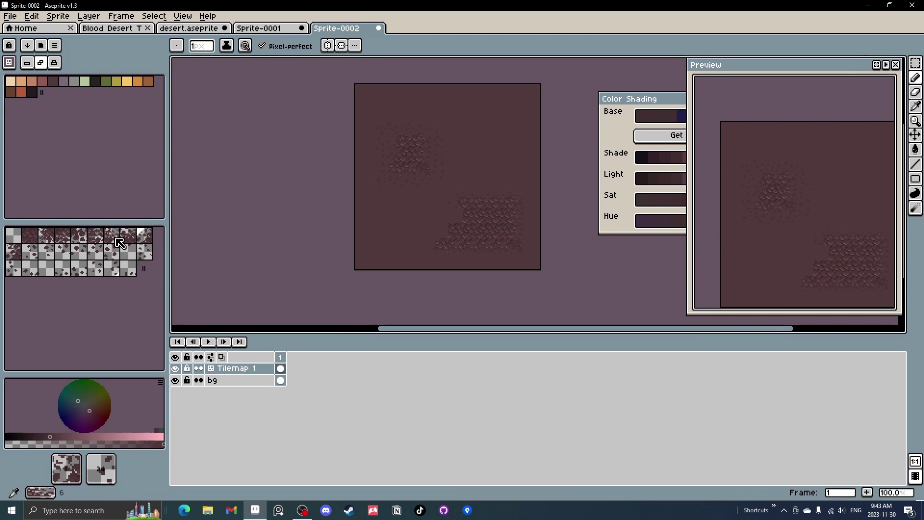
{"action": "left_click", "coordinate": [15, 250]}
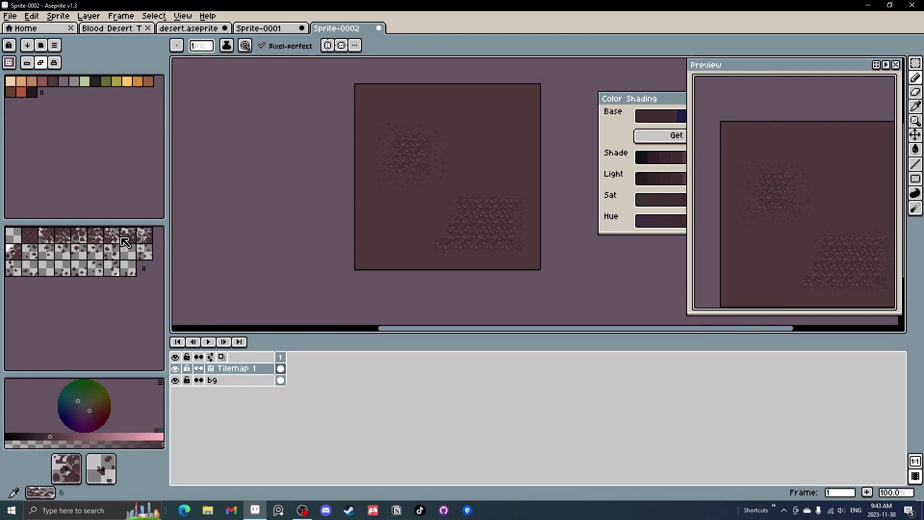
Surround the new patch with sparse outer fade tiles, including tiles 10, 15, 17, 22 and 23.
{"action": "scroll", "coordinate": [461, 228], "scroll_direction": "up", "scroll_amount": 2}
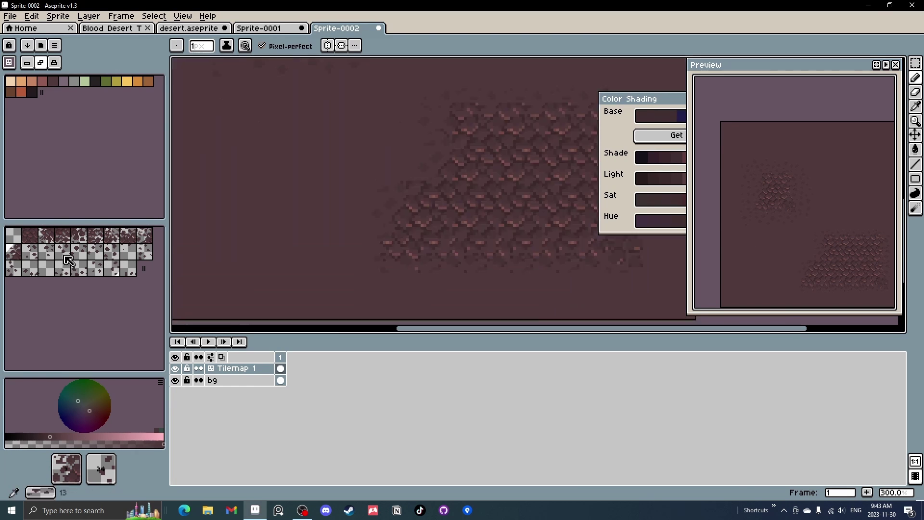
{"action": "left_click", "coordinate": [80, 270]}
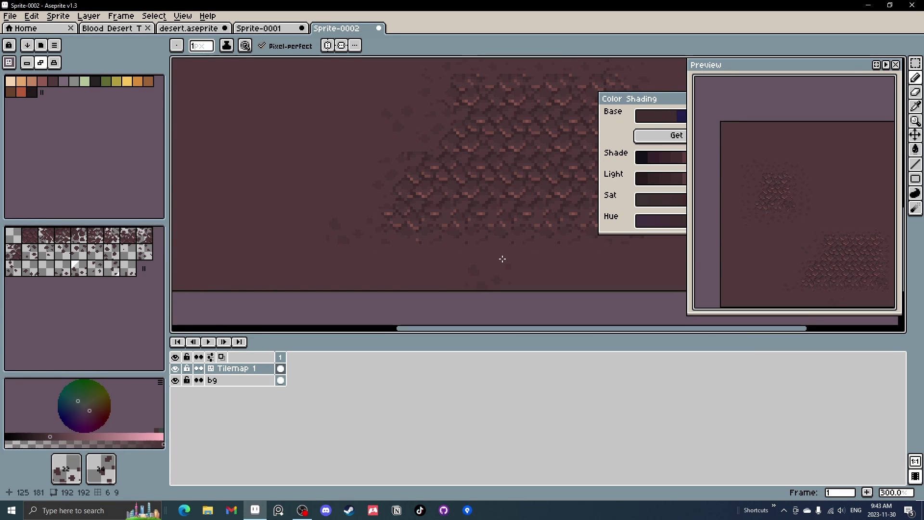
{"action": "scroll", "coordinate": [500, 260], "scroll_direction": "down", "scroll_amount": 1}
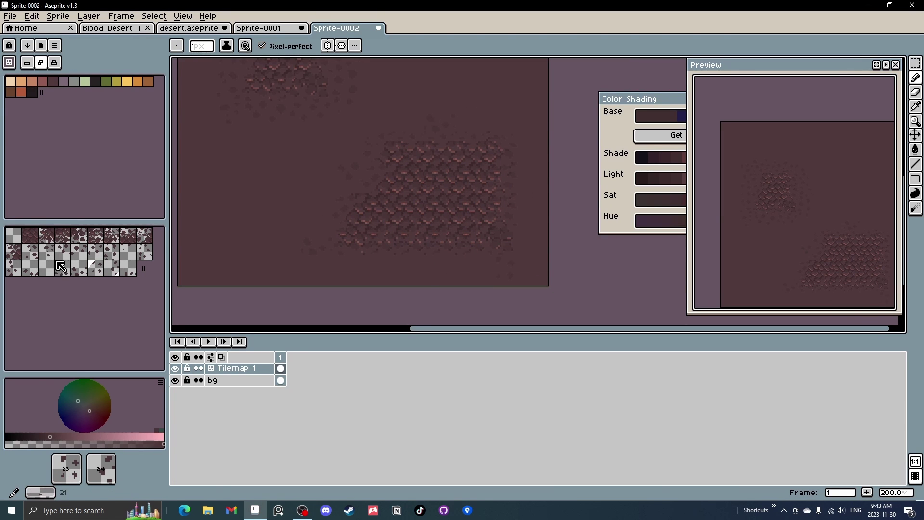
{"action": "left_click", "coordinate": [108, 249]}
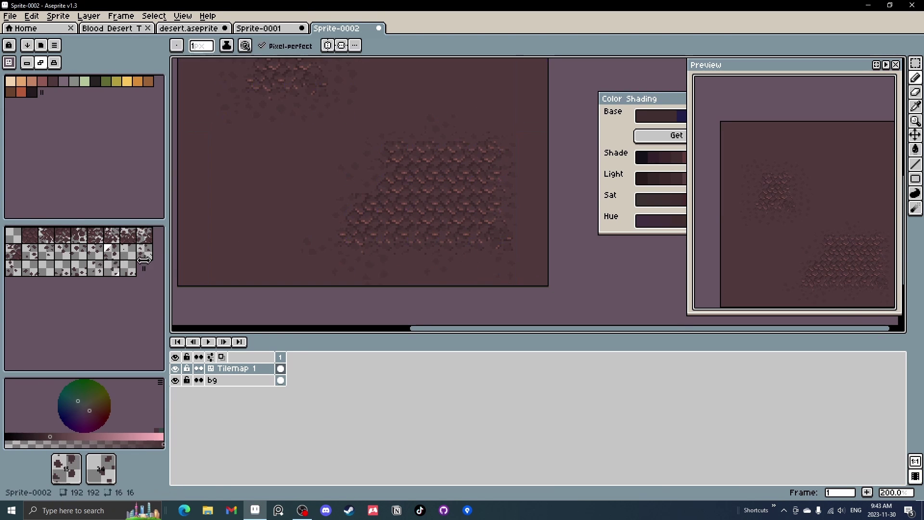
{"action": "left_click", "coordinate": [30, 251]}
{"action": "key", "text": "ctrl"}
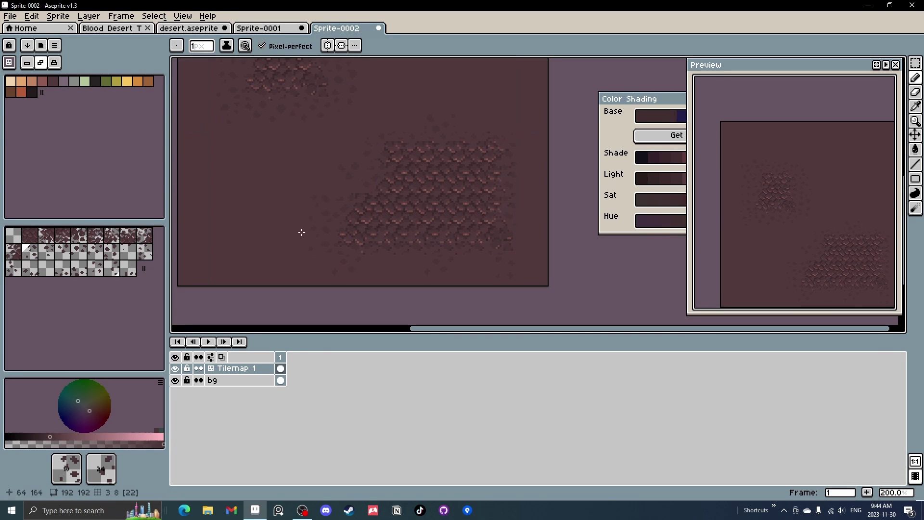
{"action": "left_click", "coordinate": [146, 254]}
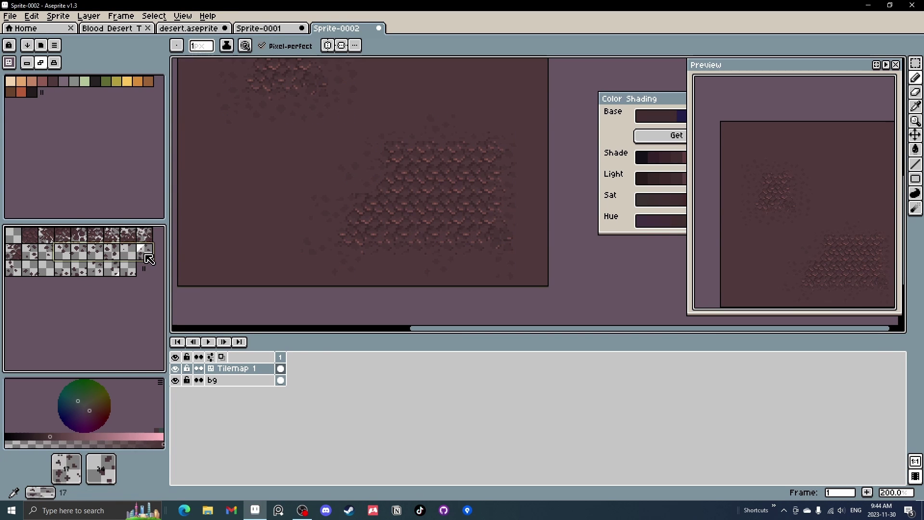
{"action": "left_click", "coordinate": [530, 201]}
{"action": "left_click_drag", "start_coordinate": [530, 202], "coordinate": [517, 205]}
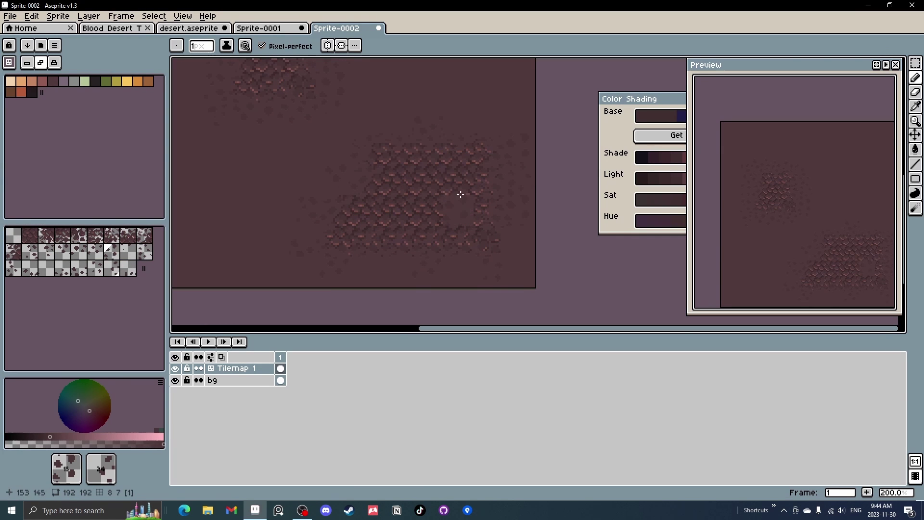
Switch from placing tiles to pixel editing in the Manual tileset mode with the Eraser.
{"action": "scroll", "coordinate": [418, 289], "scroll_direction": "up", "scroll_amount": 3}
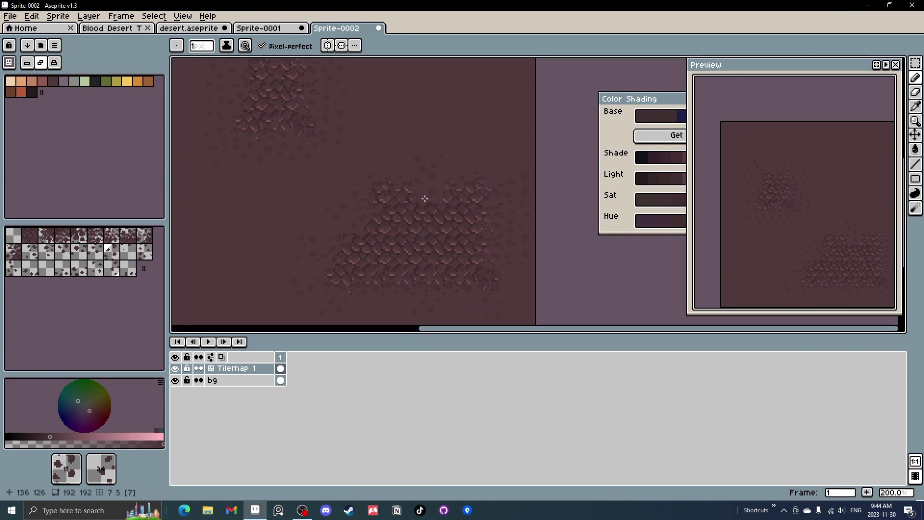
{"action": "scroll", "coordinate": [422, 163], "scroll_direction": "down", "scroll_amount": 1}
{"action": "scroll", "coordinate": [439, 188], "scroll_direction": "up", "scroll_amount": 1}
{"action": "scroll", "coordinate": [406, 221], "scroll_direction": "down", "scroll_amount": 3}
{"action": "scroll", "coordinate": [316, 124], "scroll_direction": "up", "scroll_amount": 7}
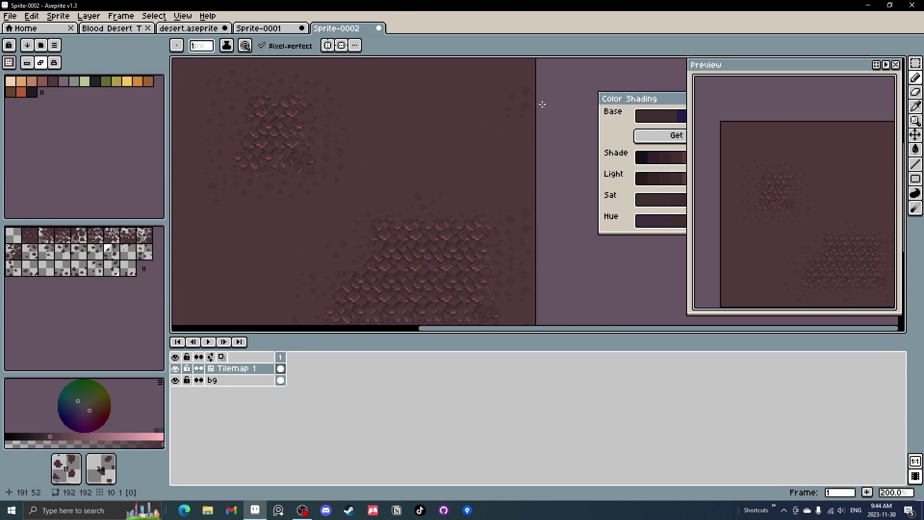
{"action": "scroll", "coordinate": [418, 147], "scroll_direction": "down", "scroll_amount": 3}
{"action": "left_click", "coordinate": [28, 62]}
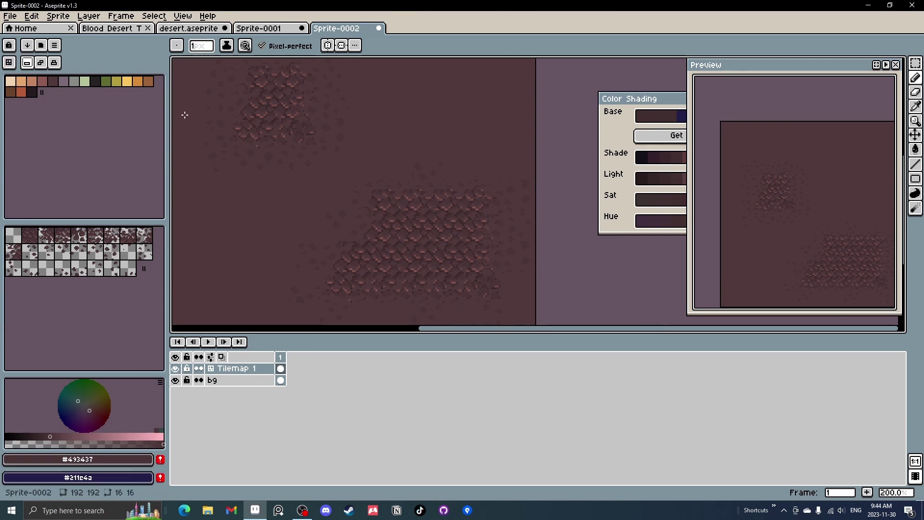
{"action": "scroll", "coordinate": [375, 199], "scroll_direction": "up", "scroll_amount": 2}
{"action": "scroll", "coordinate": [374, 198], "scroll_direction": "up", "scroll_amount": 2}
{"action": "key", "text": "e"}
Try erasing pixels at the new patch's upper-left corner with the 3 px Eraser and undo the stroke.
{"action": "scroll", "coordinate": [361, 176], "scroll_direction": "up", "scroll_amount": 2}
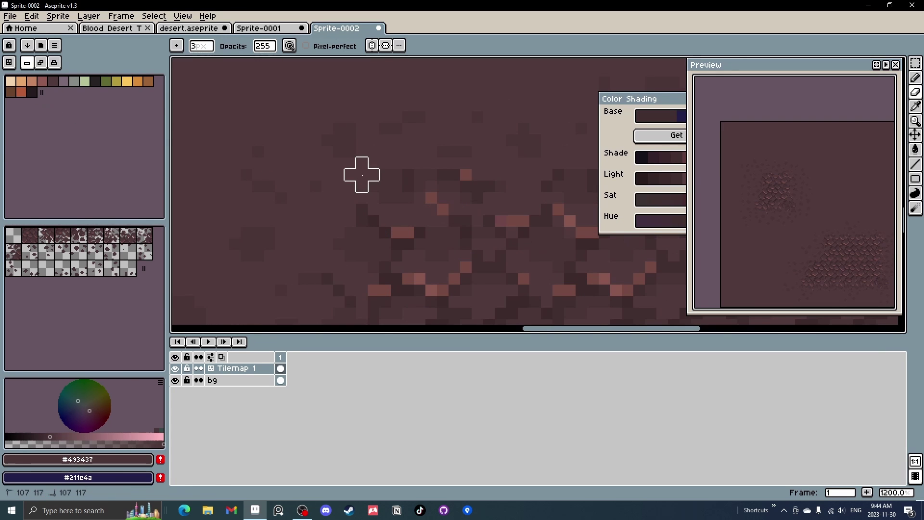
{"action": "scroll", "coordinate": [332, 179], "scroll_direction": "down", "scroll_amount": 5}
{"action": "scroll", "coordinate": [376, 192], "scroll_direction": "down", "scroll_amount": 2}
{"action": "scroll", "coordinate": [376, 196], "scroll_direction": "up", "scroll_amount": 2}
{"action": "scroll", "coordinate": [356, 191], "scroll_direction": "down", "scroll_amount": 2}
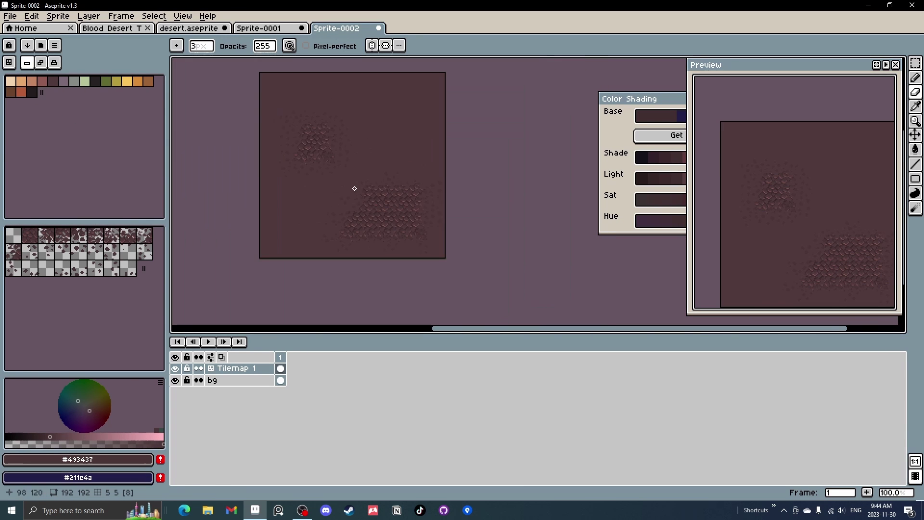
{"action": "key", "text": "ctrl+z"}
{"action": "scroll", "coordinate": [362, 189], "scroll_direction": "up", "scroll_amount": 2}
{"action": "scroll", "coordinate": [385, 195], "scroll_direction": "up", "scroll_amount": 2}
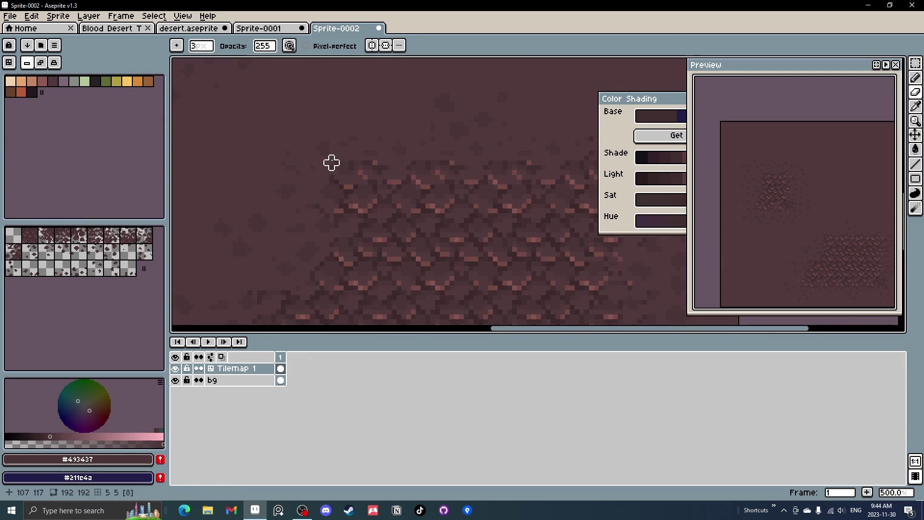
Reduce the Eraser to 1 px and clean up pixels along the new patch's left edge.
{"action": "key", "text": "minus"}
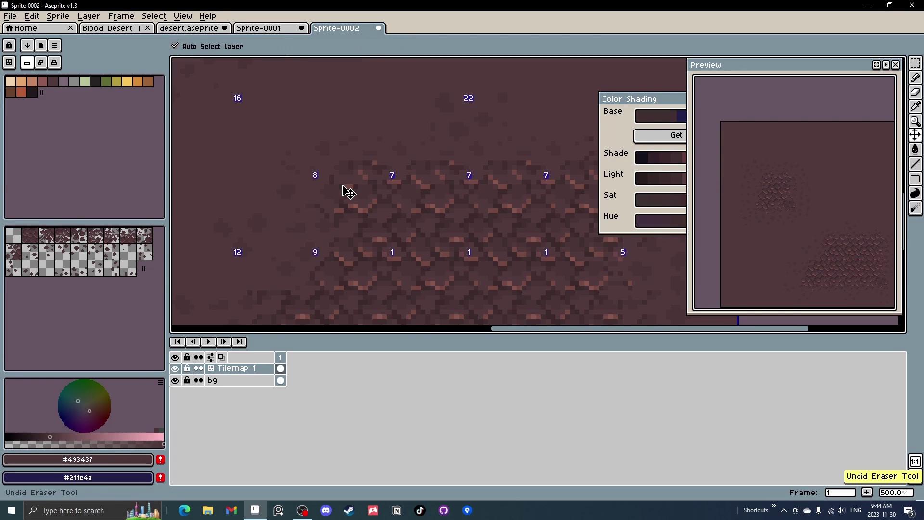
{"action": "key", "text": "minus"}
{"action": "scroll", "coordinate": [332, 177], "scroll_direction": "down", "scroll_amount": 4}
{"action": "scroll", "coordinate": [371, 193], "scroll_direction": "up", "scroll_amount": 4}
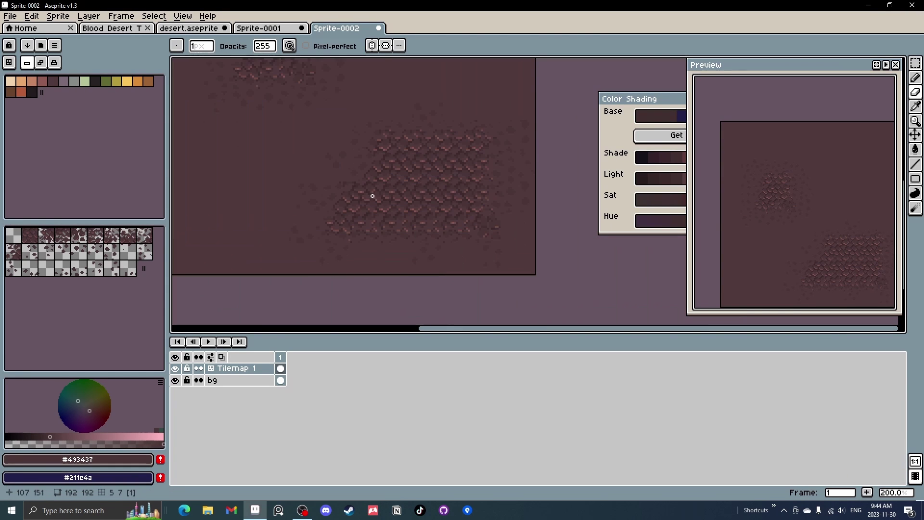
{"action": "scroll", "coordinate": [313, 180], "scroll_direction": "up", "scroll_amount": 2}
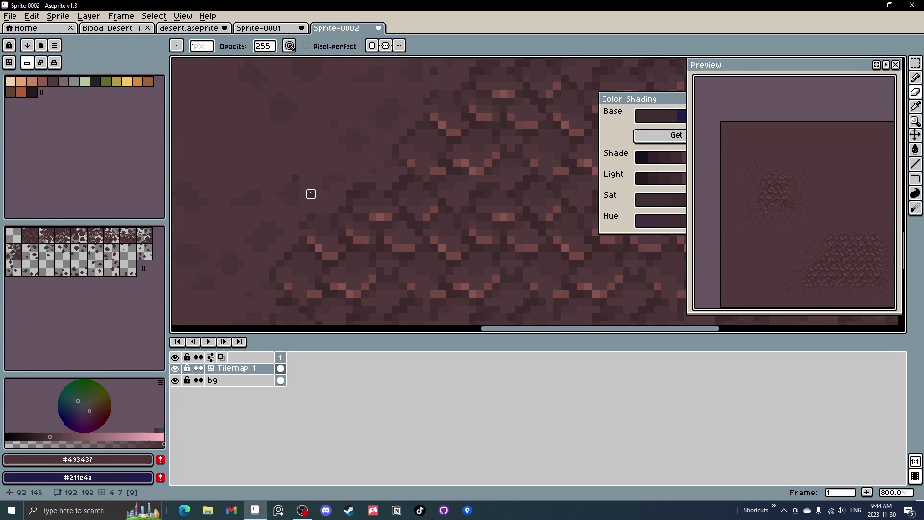
{"action": "left_click_drag", "start_coordinate": [311, 194], "coordinate": [295, 177]}
{"action": "scroll", "coordinate": [308, 192], "scroll_direction": "down", "scroll_amount": 2}
{"action": "mouse_move", "coordinate": [409, 279]}
{"action": "left_mouse_down"}
{"action": "mouse_move", "coordinate": [379, 223]}
{"action": "mouse_move", "coordinate": [382, 201]}
{"action": "left_mouse_up"}
{"action": "scroll", "coordinate": [354, 196], "scroll_direction": "up", "scroll_amount": 2}
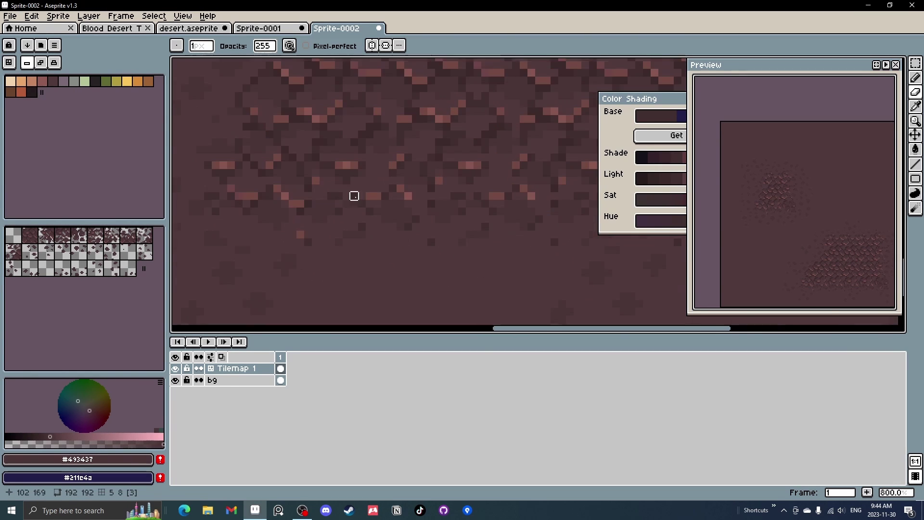
Examine the tiles along the new patch's lower edge and at its lower-right corner.
{"action": "scroll", "coordinate": [377, 204], "scroll_direction": "down", "scroll_amount": 5}
{"action": "scroll", "coordinate": [447, 178], "scroll_direction": "up", "scroll_amount": 3}
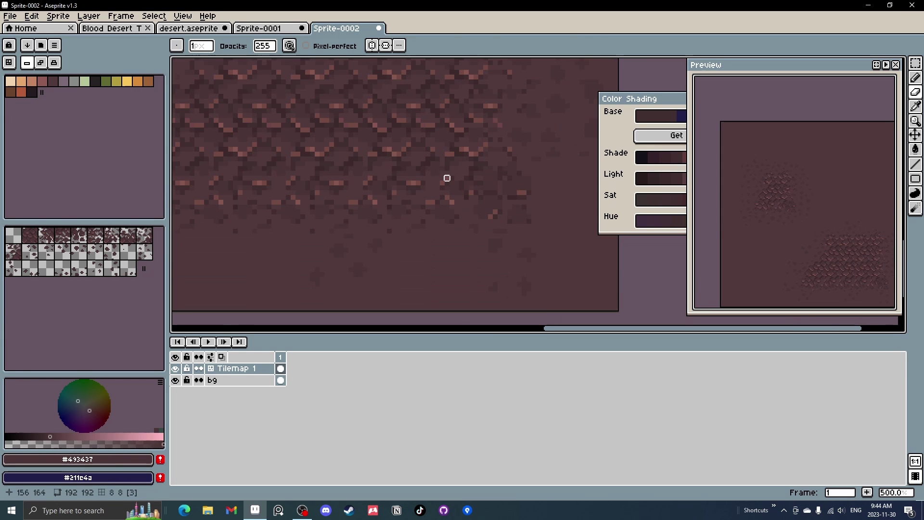
{"action": "scroll", "coordinate": [447, 183], "scroll_direction": "up", "scroll_amount": 2}
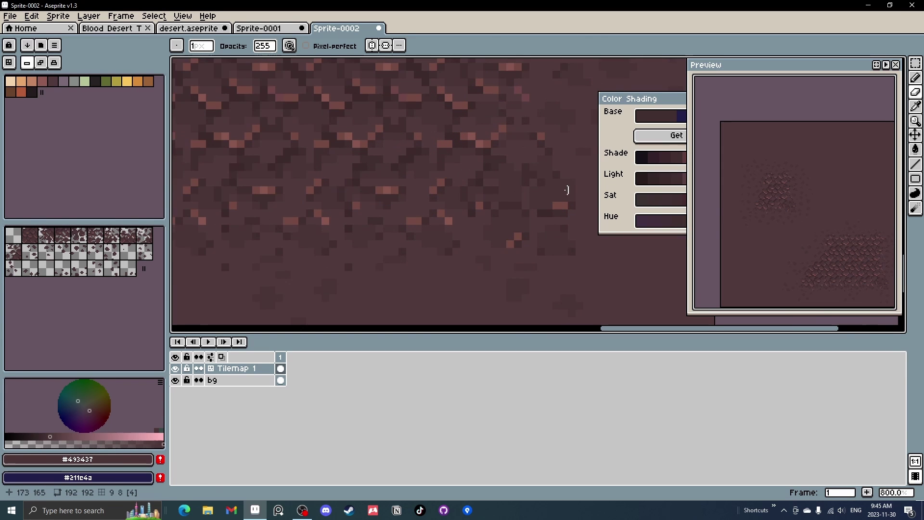
{"action": "left_click_drag", "start_coordinate": [559, 189], "coordinate": [526, 182]}
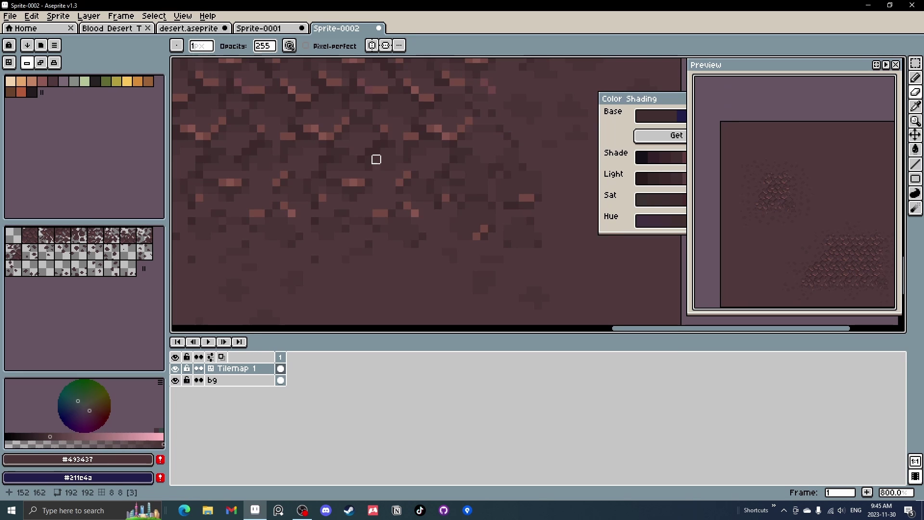
{"action": "scroll", "coordinate": [367, 168], "scroll_direction": "down", "scroll_amount": 4}
{"action": "scroll", "coordinate": [399, 164], "scroll_direction": "down", "scroll_amount": 1}
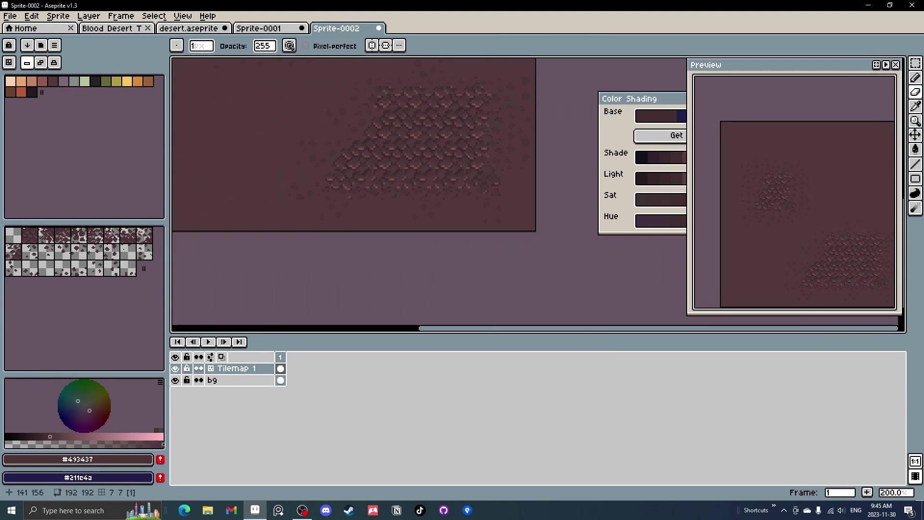
{"action": "left_click_drag", "start_coordinate": [468, 156], "coordinate": [385, 182]}
{"action": "left_click_drag", "start_coordinate": [447, 177], "coordinate": [427, 220]}
{"action": "scroll", "coordinate": [428, 215], "scroll_direction": "down", "scroll_amount": 1}
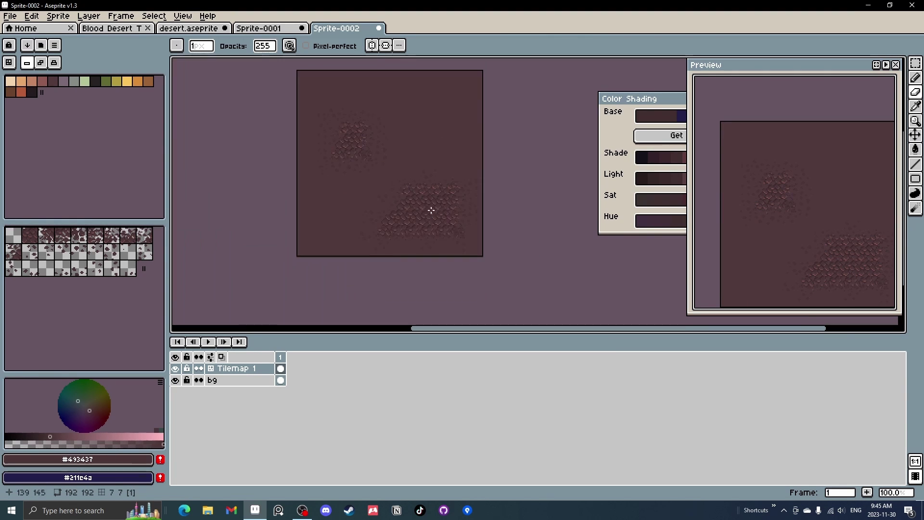
{"action": "scroll", "coordinate": [434, 240], "scroll_direction": "up", "scroll_amount": 3}
{"action": "scroll", "coordinate": [383, 186], "scroll_direction": "up", "scroll_amount": 1}
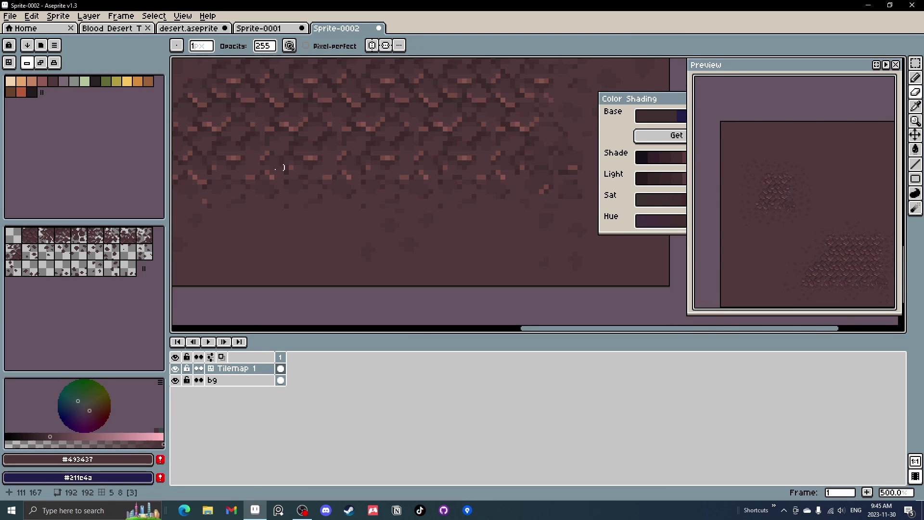
Try drawing a short highlight in #88564F below the stones of tile 3 with the Line tool.
{"action": "scroll", "coordinate": [369, 185], "scroll_direction": "up", "scroll_amount": 5}
{"action": "key", "text": "i"}
{"action": "key", "text": "b"}
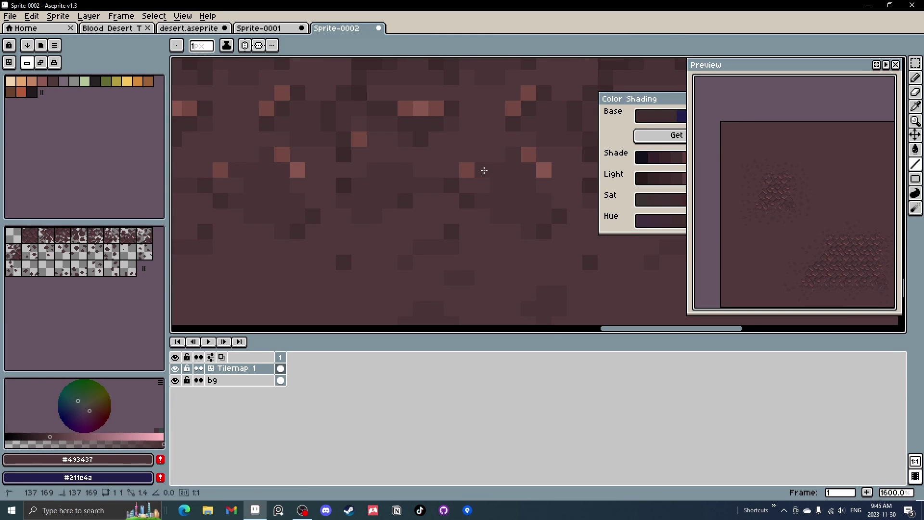
{"action": "scroll", "coordinate": [522, 201], "scroll_direction": "down", "scroll_amount": 8}
{"action": "scroll", "coordinate": [534, 203], "scroll_direction": "up", "scroll_amount": 7}
{"action": "left_click", "coordinate": [415, 186], "text": "alt"}
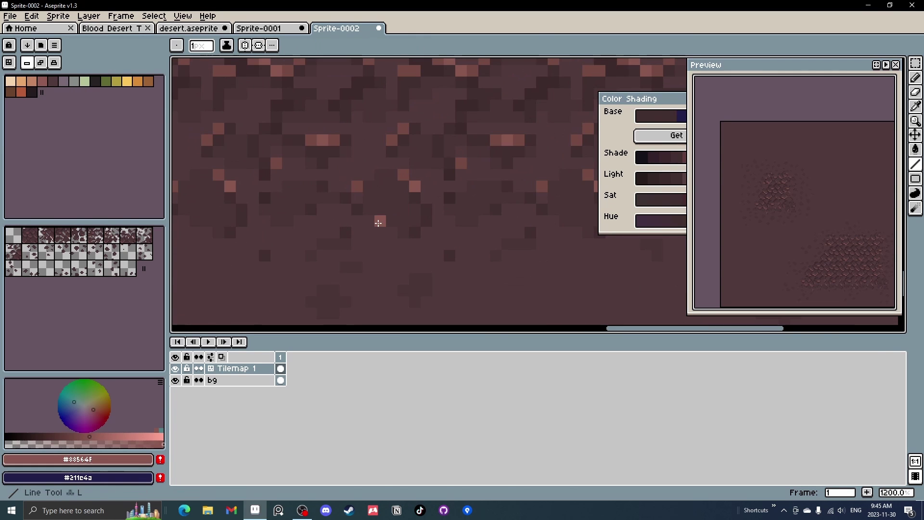
{"action": "left_click_drag", "start_coordinate": [378, 222], "coordinate": [404, 233]}
Paint over the lower highlights of tile 3 with the sampled colour #493437 and inspect the same tile in the original patch.
{"action": "key", "text": "i"}
{"action": "left_click", "coordinate": [413, 185]}
{"action": "key", "text": "l"}
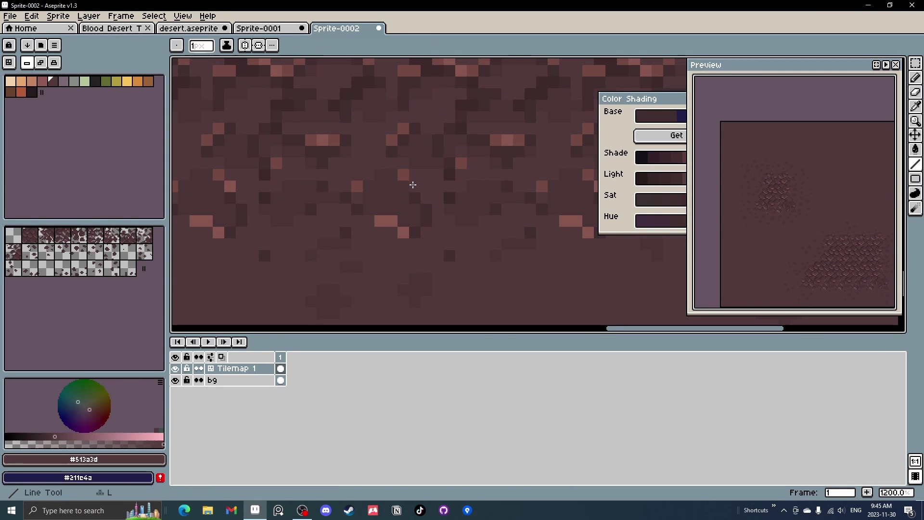
{"action": "scroll", "coordinate": [481, 202], "scroll_direction": "down", "scroll_amount": 8}
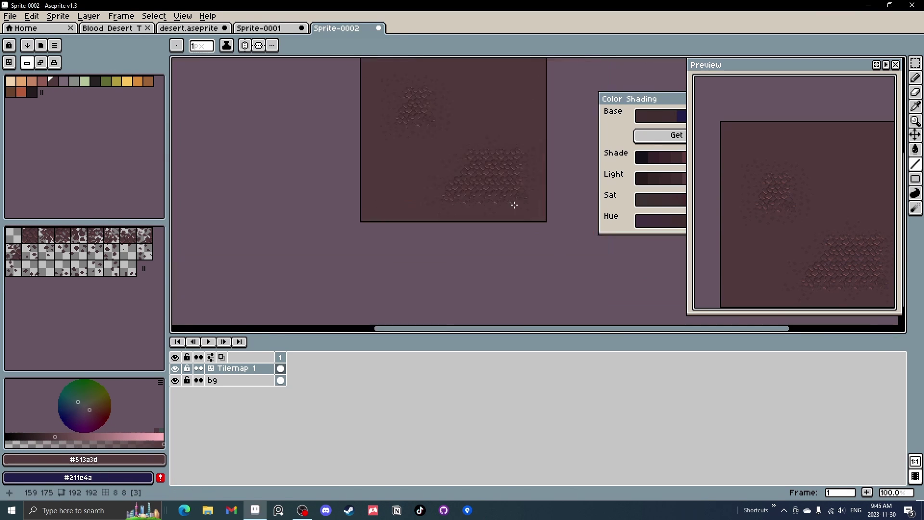
{"action": "scroll", "coordinate": [467, 204], "scroll_direction": "up", "scroll_amount": 9}
{"action": "left_click", "coordinate": [367, 134], "text": "alt"}
{"action": "scroll", "coordinate": [410, 140], "scroll_direction": "down", "scroll_amount": 5}
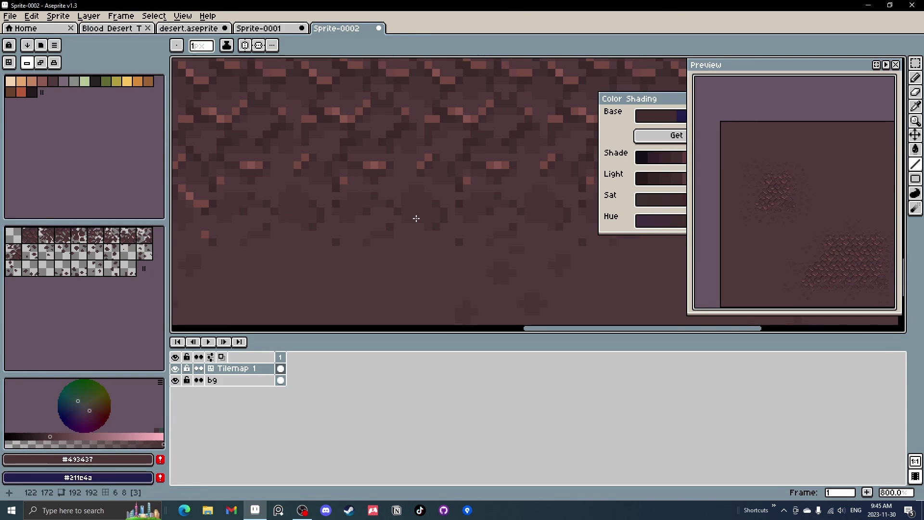
{"action": "scroll", "coordinate": [434, 205], "scroll_direction": "down", "scroll_amount": 6}
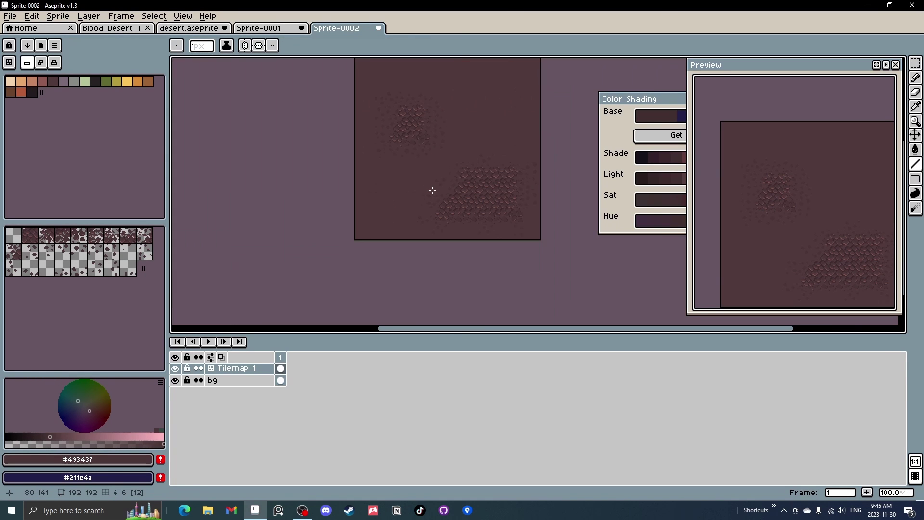
{"action": "left_click_drag", "start_coordinate": [519, 189], "coordinate": [502, 191]}
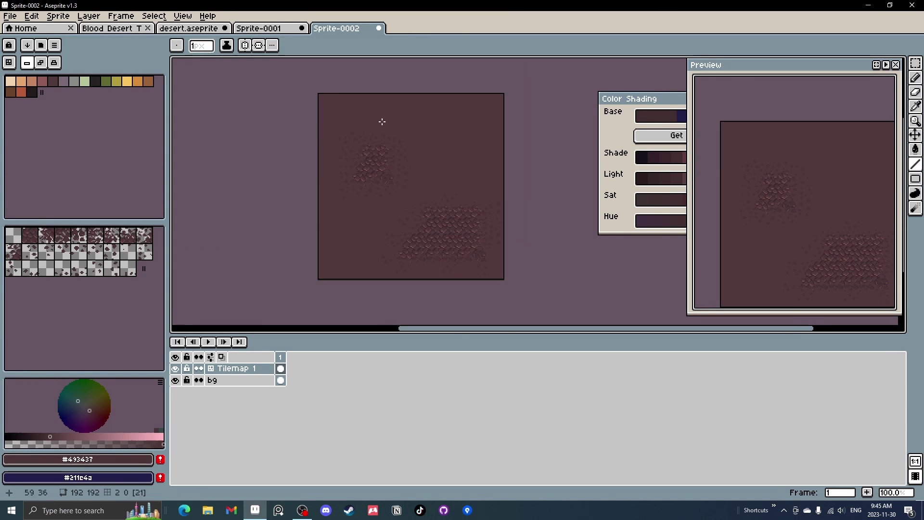
{"action": "scroll", "coordinate": [385, 195], "scroll_direction": "up", "scroll_amount": 2}
{"action": "scroll", "coordinate": [382, 198], "scroll_direction": "down", "scroll_amount": 2}
{"action": "scroll", "coordinate": [390, 173], "scroll_direction": "up", "scroll_amount": 5}
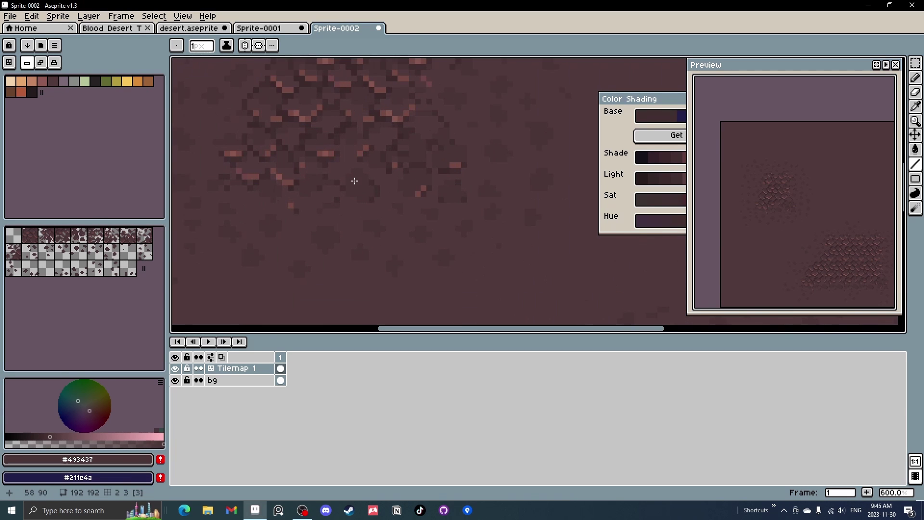
Select an empty 16 × 16 tile area below the original patch and set up a 2 px brush in #493437.
{"action": "key", "text": "i"}
{"action": "scroll", "coordinate": [337, 173], "scroll_direction": "down", "scroll_amount": 2}
{"action": "key", "text": "m"}
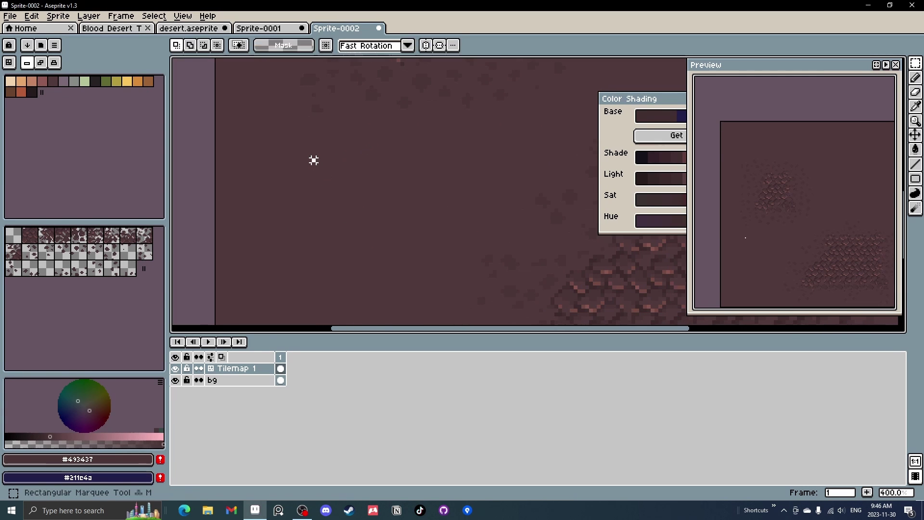
{"action": "left_click_drag", "start_coordinate": [313, 159], "coordinate": [322, 166]}
{"action": "key", "text": "b"}
{"action": "scroll", "coordinate": [313, 137], "scroll_direction": "up", "scroll_amount": 5}
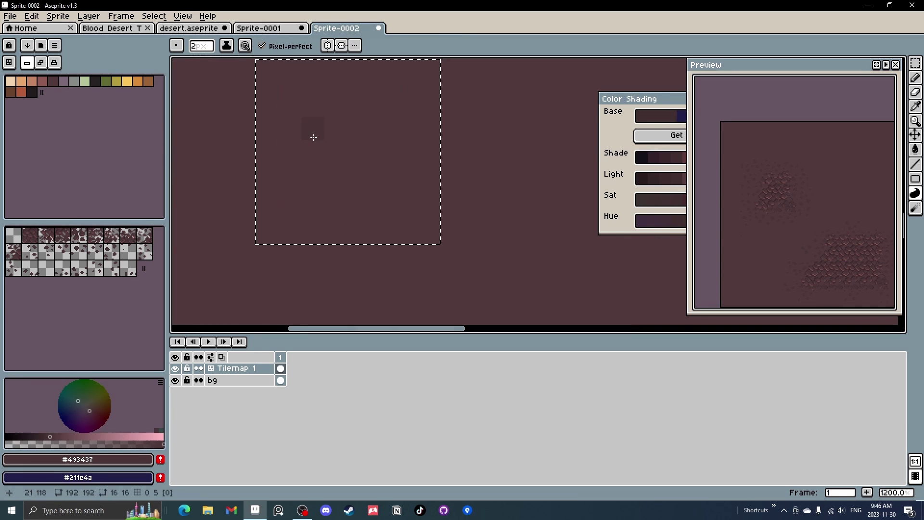
Switch the tileset mode to Auto and paint a small irregular stone in #493437 inside the selected tile with the Pencil.
{"action": "scroll", "coordinate": [360, 159], "scroll_direction": "down", "scroll_amount": 2}
{"action": "left_click", "coordinate": [332, 159], "text": "alt"}
{"action": "scroll", "coordinate": [337, 192], "scroll_direction": "down", "scroll_amount": 1}
{"action": "key", "text": "m"}
{"action": "key", "text": "b"}
{"action": "scroll", "coordinate": [344, 196], "scroll_direction": "up", "scroll_amount": 2}
{"action": "left_click", "coordinate": [371, 196], "text": "alt"}
{"action": "scroll", "coordinate": [334, 198], "scroll_direction": "down", "scroll_amount": 1}
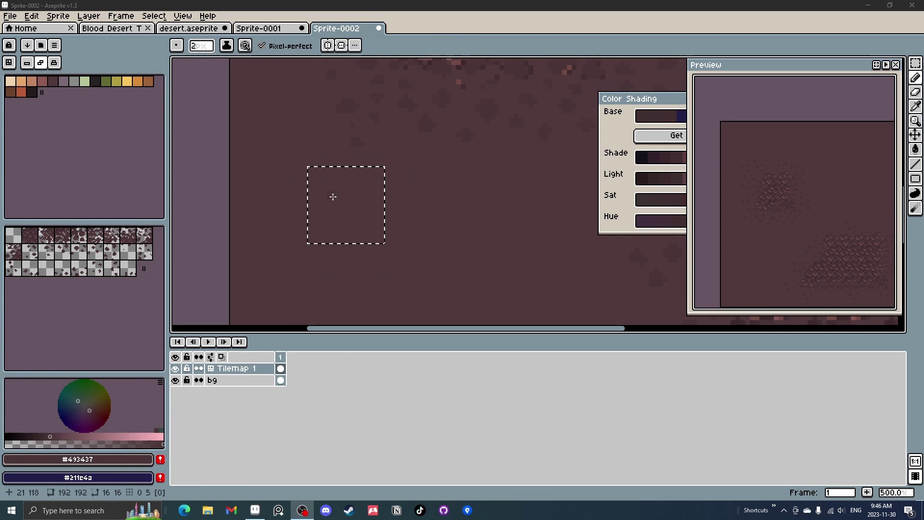
{"action": "scroll", "coordinate": [332, 183], "scroll_direction": "up", "scroll_amount": 3}
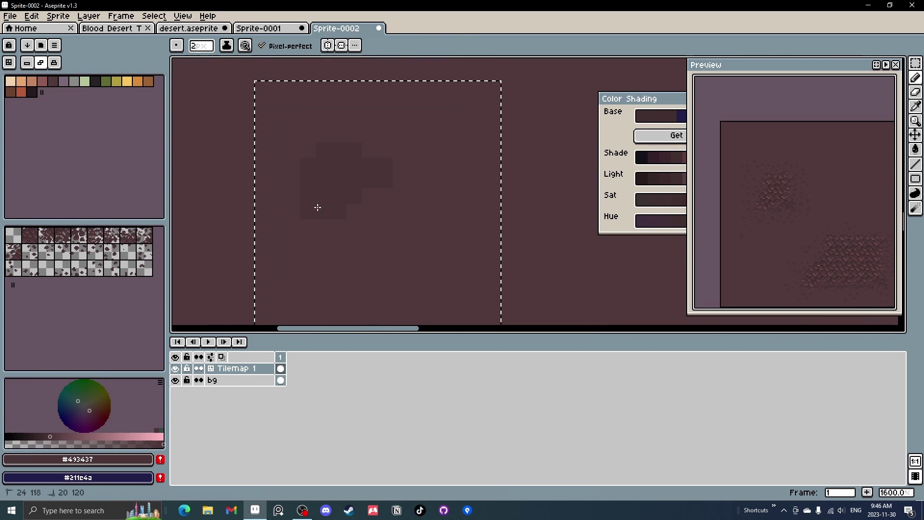
{"action": "scroll", "coordinate": [396, 204], "scroll_direction": "down", "scroll_amount": 5}
{"action": "scroll", "coordinate": [435, 197], "scroll_direction": "up", "scroll_amount": 2}
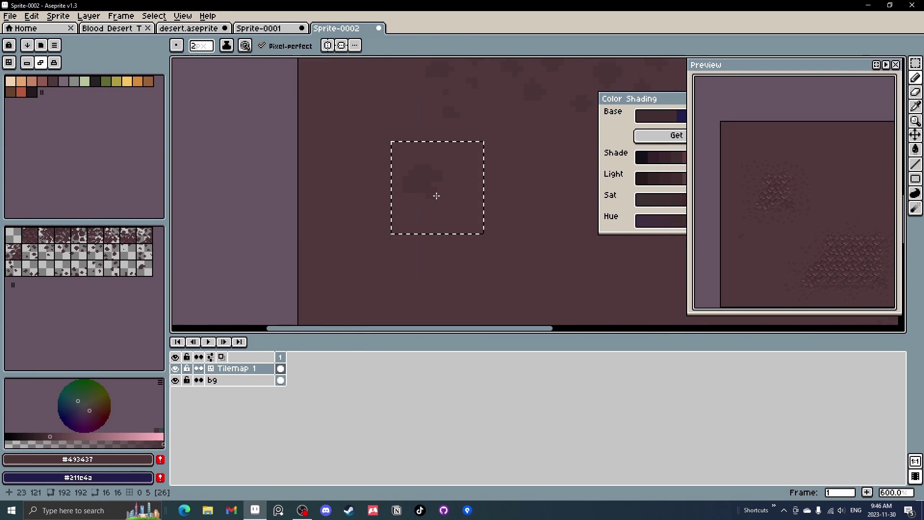
Sample the stone highlight colour #88564F from the original patch for the Line tool and clear the tile selection.
{"action": "key", "text": "alt"}
{"action": "left_click", "coordinate": [460, 142], "text": "alt"}
{"action": "scroll", "coordinate": [377, 294], "scroll_direction": "up", "scroll_amount": 2}
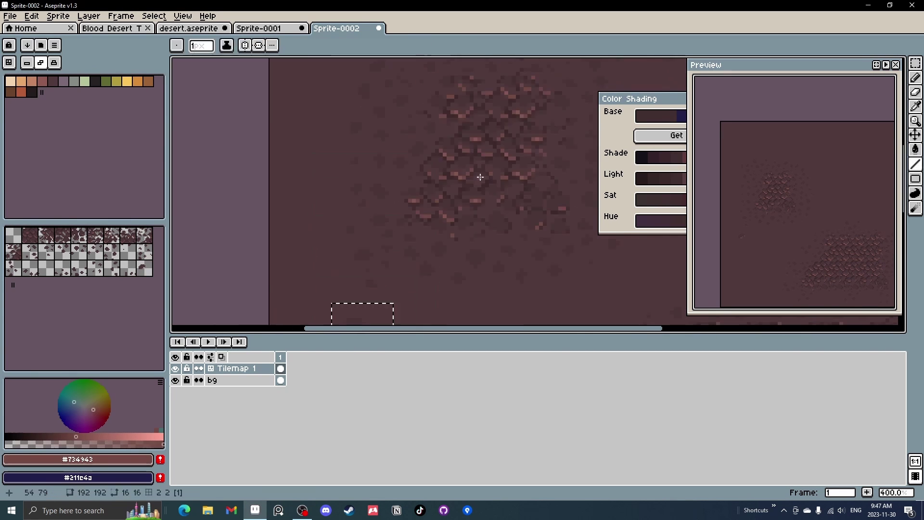
{"action": "left_click_drag", "start_coordinate": [349, 289], "coordinate": [378, 275]}
{"action": "scroll", "coordinate": [377, 282], "scroll_direction": "down", "scroll_amount": 4}
{"action": "scroll", "coordinate": [450, 172], "scroll_direction": "up", "scroll_amount": 3}
{"action": "left_click", "coordinate": [479, 177], "text": "alt"}
{"action": "scroll", "coordinate": [461, 179], "scroll_direction": "down", "scroll_amount": 3}
{"action": "scroll", "coordinate": [371, 260], "scroll_direction": "up", "scroll_amount": 4}
{"action": "scroll", "coordinate": [341, 207], "scroll_direction": "down", "scroll_amount": 6}
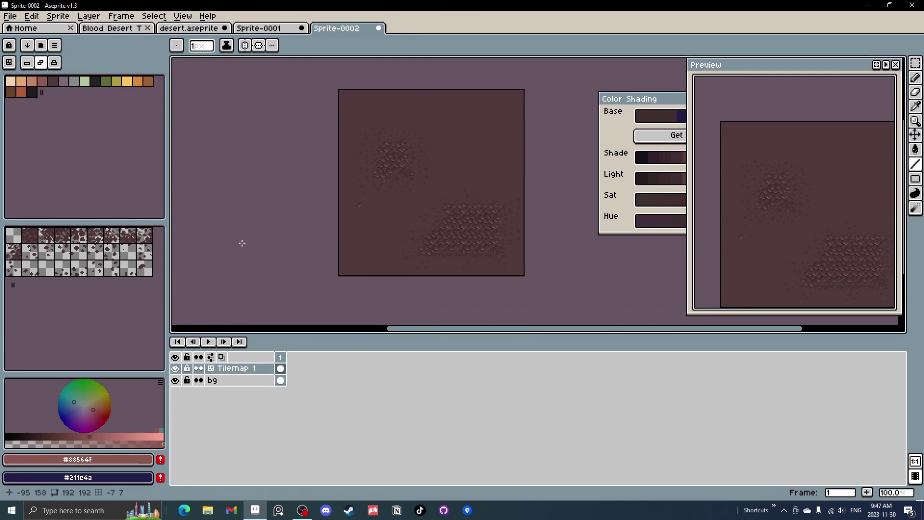
Add a short highlight to the new stone and stamp copies of its tile above and below the larger patch.
{"action": "key", "text": "ctrl"}
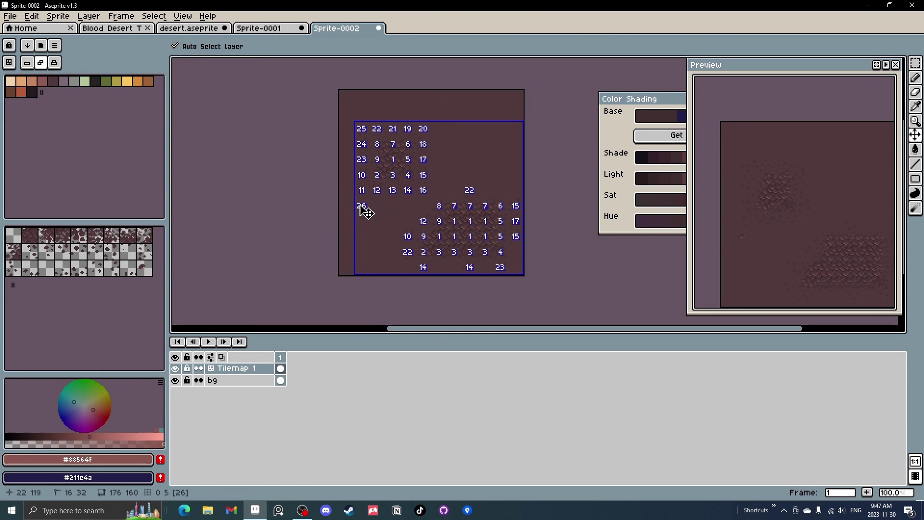
{"action": "scroll", "coordinate": [385, 204], "scroll_direction": "up", "scroll_amount": 3}
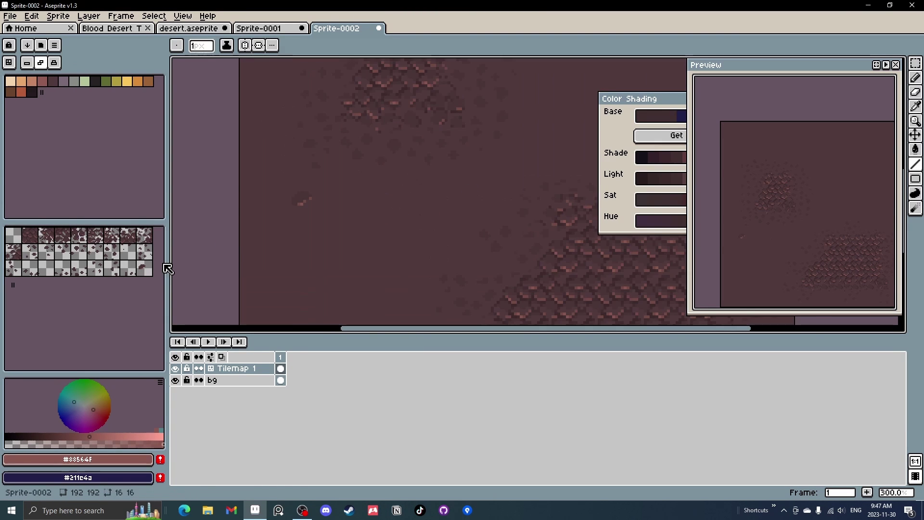
{"action": "scroll", "coordinate": [394, 239], "scroll_direction": "down", "scroll_amount": 3}
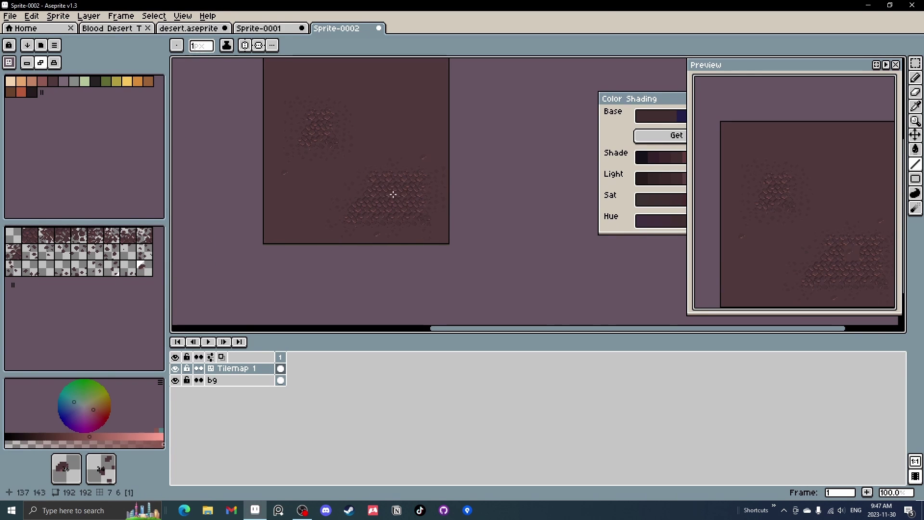
{"action": "left_click_drag", "start_coordinate": [323, 173], "coordinate": [325, 181]}
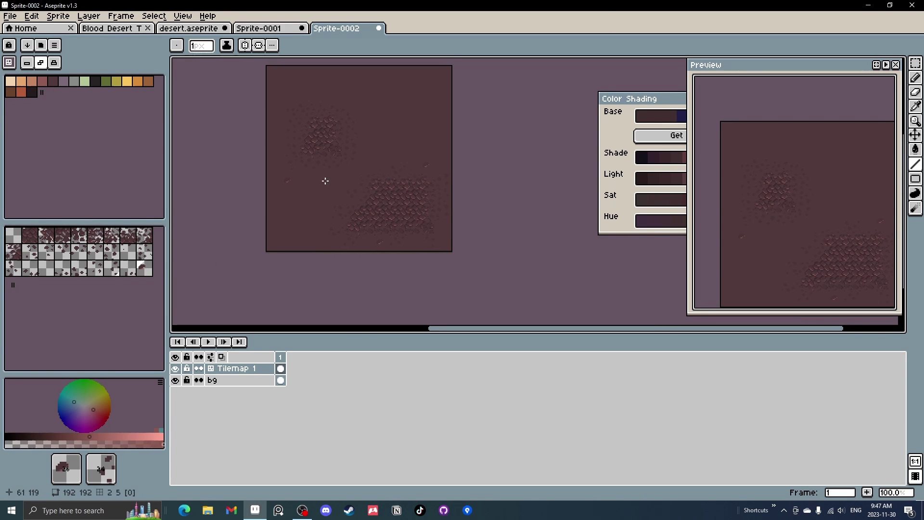
Switch to desert.aseprite, toggle the base colour layer's visibility and examine its stone ground patches.
{"action": "left_click", "coordinate": [163, 28]}
{"action": "left_click", "coordinate": [175, 392]}
{"action": "left_click", "coordinate": [176, 391]}
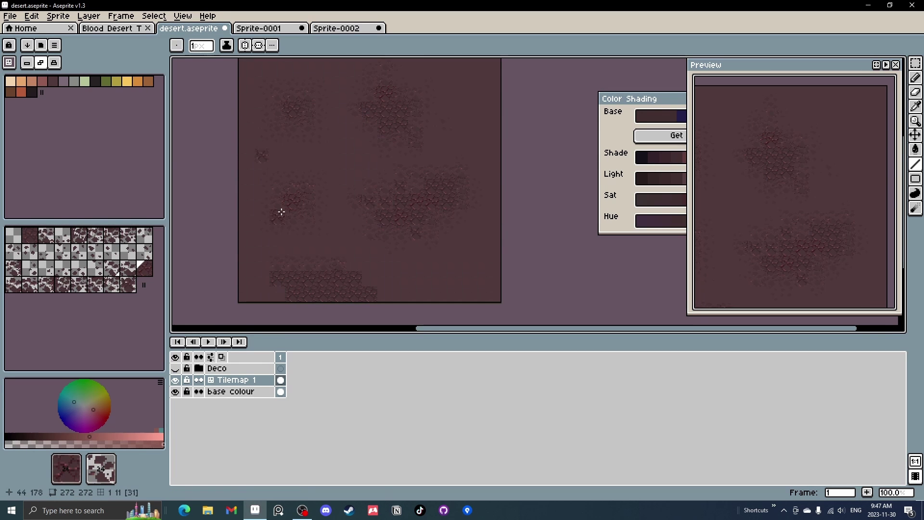
{"action": "scroll", "coordinate": [353, 178], "scroll_direction": "up", "scroll_amount": 3}
{"action": "scroll", "coordinate": [210, 250], "scroll_direction": "down", "scroll_amount": 2}
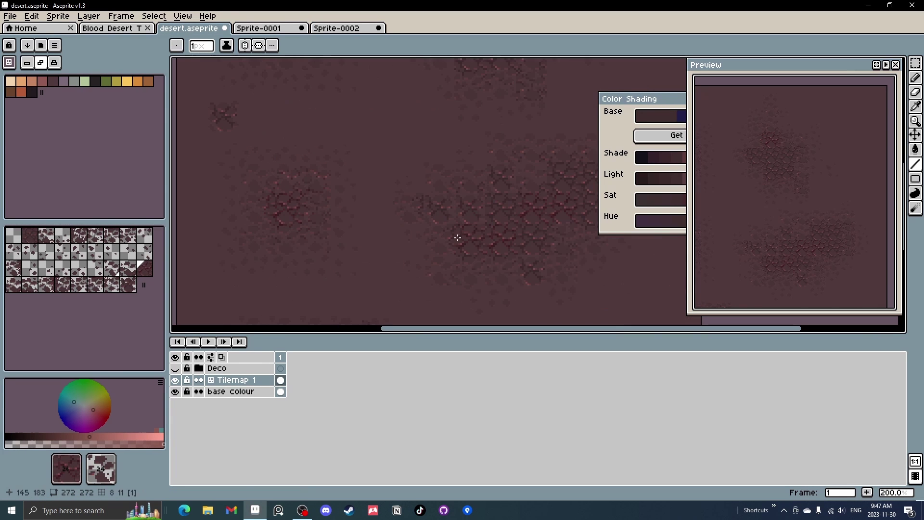
Show the Deco group and inspect the characters, swords and plants over the ground tiles.
{"action": "left_click", "coordinate": [175, 368]}
{"action": "scroll", "coordinate": [516, 209], "scroll_direction": "down", "scroll_amount": 2}
{"action": "scroll", "coordinate": [528, 216], "scroll_direction": "up", "scroll_amount": 2}
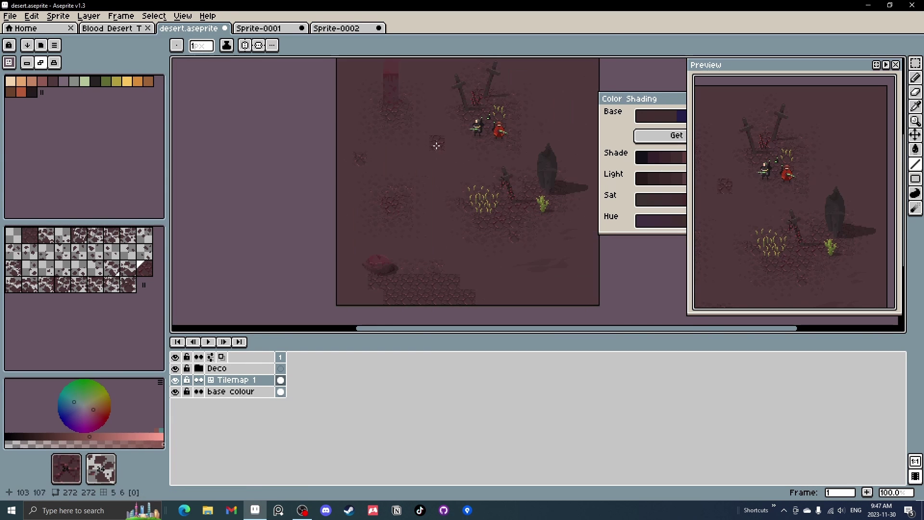
{"action": "scroll", "coordinate": [467, 278], "scroll_direction": "down", "scroll_amount": 1}
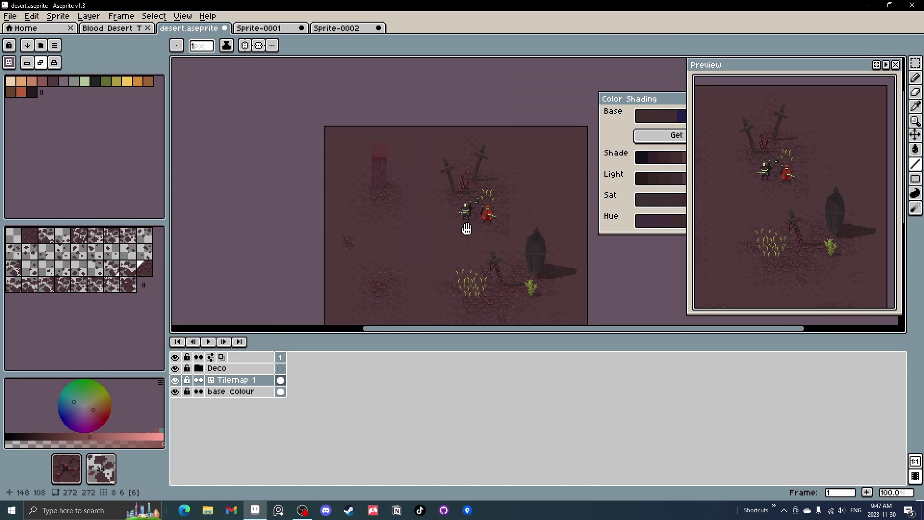
{"action": "left_click_drag", "start_coordinate": [462, 283], "coordinate": [444, 227]}
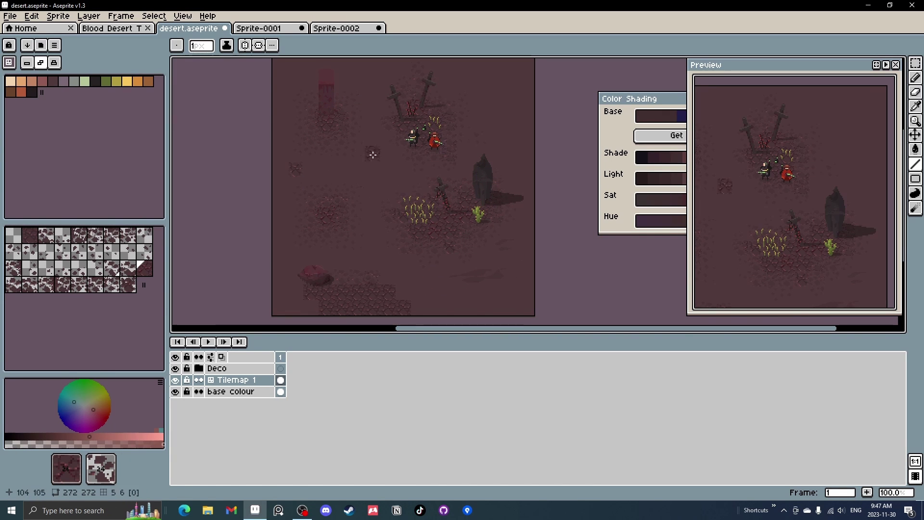
Return to Sprite-0002, choose the green palette colour Idx-9 and add a new layer above Tilemap 1.
{"action": "left_click", "coordinate": [348, 29]}
{"action": "left_click", "coordinate": [106, 82]}
{"action": "scroll", "coordinate": [376, 198], "scroll_direction": "up", "scroll_amount": 3}
{"action": "scroll", "coordinate": [376, 198], "scroll_direction": "up", "scroll_amount": 1}
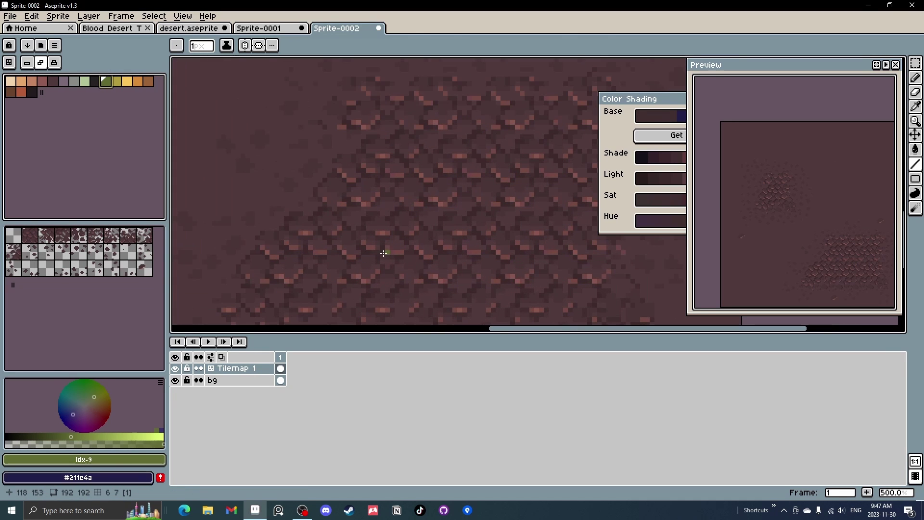
{"action": "right_click", "coordinate": [231, 368]}
{"action": "mouse_move", "coordinate": [269, 386]}
{"action": "left_click", "coordinate": [385, 389]}
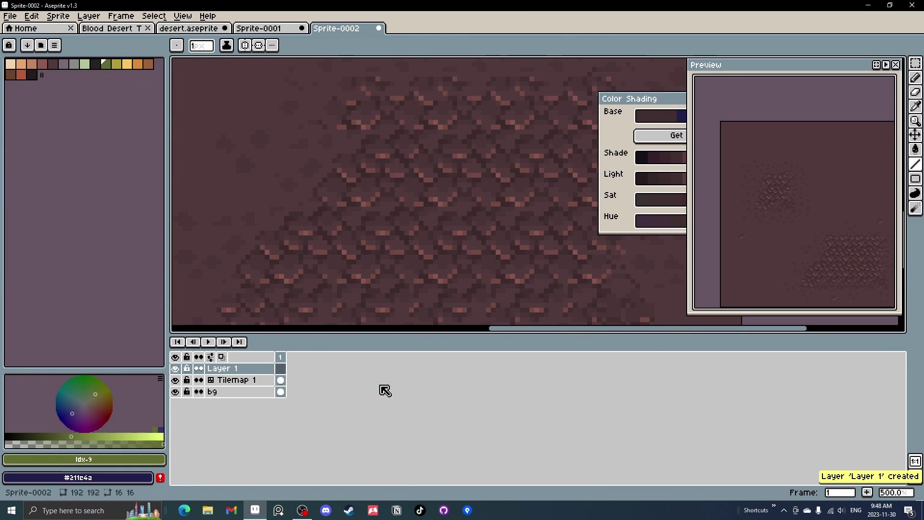
{"action": "key", "text": "ctrl+z"}
{"action": "right_click", "coordinate": [257, 368]}
{"action": "mouse_move", "coordinate": [294, 389]}
{"action": "left_click", "coordinate": [366, 388]}
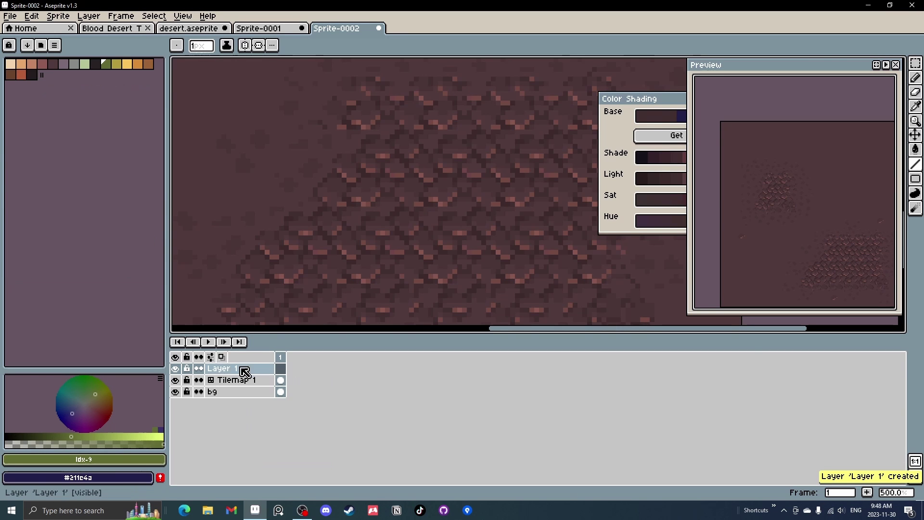
Draw six short green plant stems over the upper-left stones of the larger patch with the Line tool.
{"action": "scroll", "coordinate": [391, 178], "scroll_direction": "up", "scroll_amount": 2}
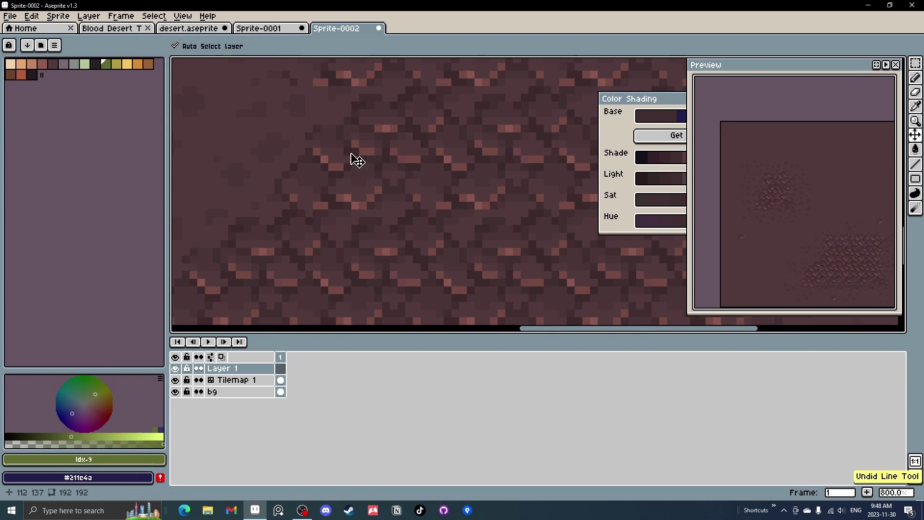
{"action": "left_click_drag", "start_coordinate": [348, 139], "coordinate": [355, 161]}
{"action": "left_click", "coordinate": [424, 137]}
{"action": "scroll", "coordinate": [498, 198], "scroll_direction": "down", "scroll_amount": 7}
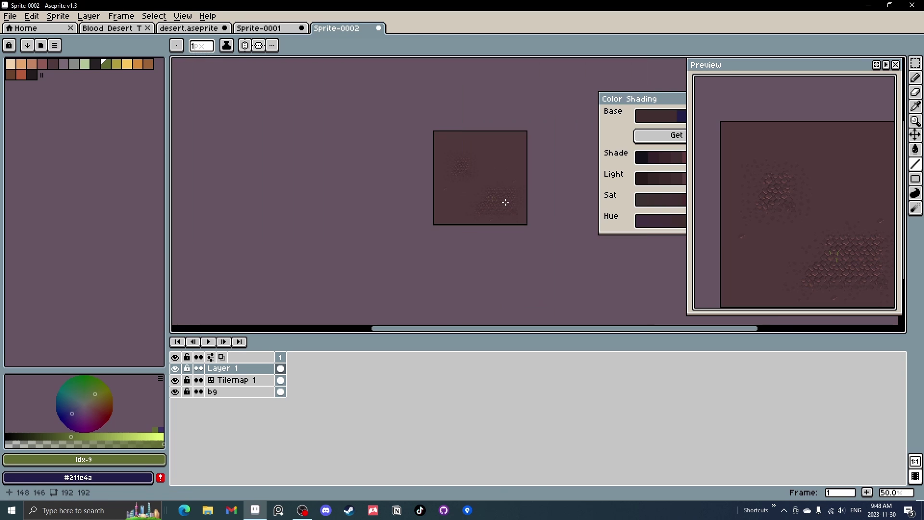
{"action": "scroll", "coordinate": [499, 191], "scroll_direction": "up", "scroll_amount": 7}
{"action": "left_click_drag", "start_coordinate": [439, 204], "coordinate": [433, 195]}
{"action": "left_click_drag", "start_coordinate": [419, 156], "coordinate": [420, 171]}
{"action": "scroll", "coordinate": [417, 153], "scroll_direction": "down", "scroll_amount": 4}
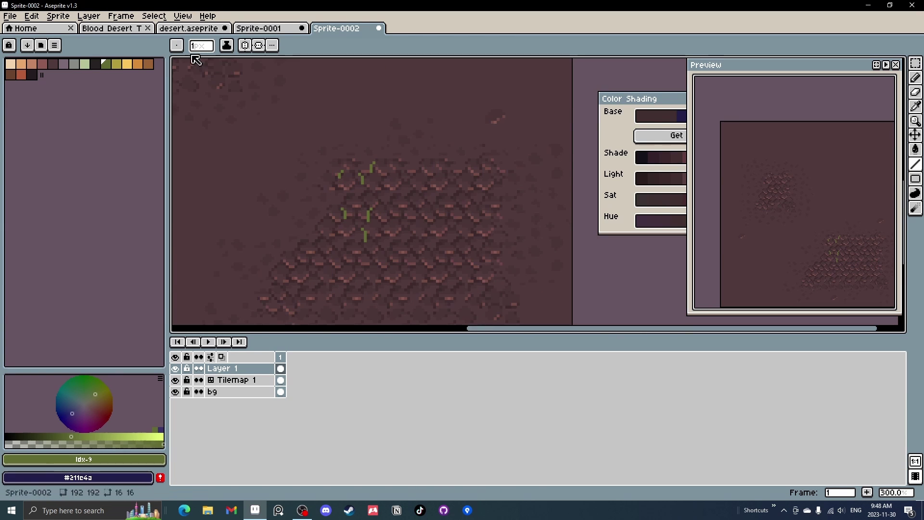
Expand the Deco group in desert.aseprite and copy the two characters from the Dudes layer.
{"action": "left_click", "coordinate": [190, 28]}
{"action": "left_click", "coordinate": [200, 369]}
{"action": "left_click", "coordinate": [230, 380]}
{"action": "key", "text": "m"}
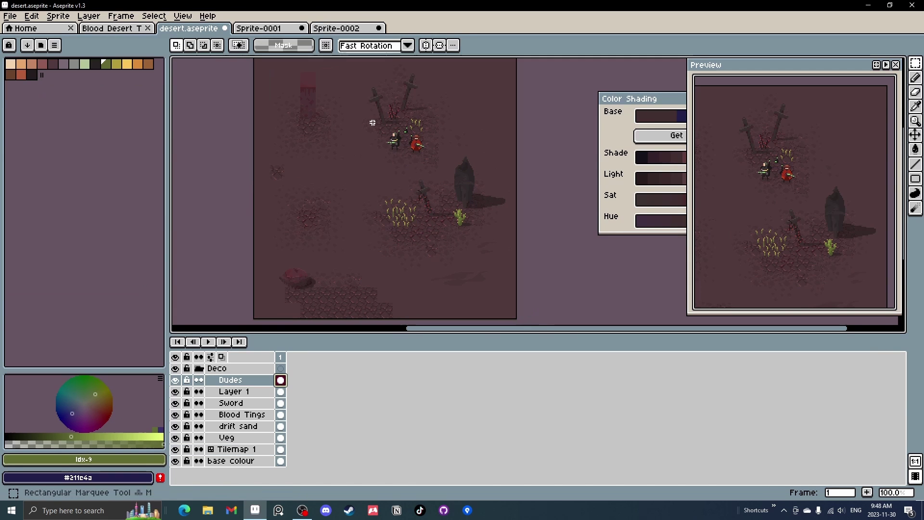
{"action": "left_click_drag", "start_coordinate": [371, 120], "coordinate": [435, 171]}
{"action": "key", "text": "ctrl+c"}
Paste the two characters into Layer 1 of Sprite-0002 and place them over the upper part of the larger patch.
{"action": "left_click", "coordinate": [347, 29]}
{"action": "key", "text": "ctrl+v"}
{"action": "left_click_drag", "start_coordinate": [465, 140], "coordinate": [464, 233]}
{"action": "left_click", "coordinate": [536, 250]}
Add yellow tips in Idx-10 to the six green stems with the 1 px Pencil.
{"action": "scroll", "coordinate": [539, 248], "scroll_direction": "down", "scroll_amount": 3}
{"action": "scroll", "coordinate": [542, 247], "scroll_direction": "up", "scroll_amount": 1}
{"action": "scroll", "coordinate": [496, 230], "scroll_direction": "up", "scroll_amount": 6}
{"action": "key", "text": "]"}
{"action": "key", "text": "b"}
{"action": "left_click_drag", "start_coordinate": [373, 156], "coordinate": [380, 164]}
{"action": "left_click_drag", "start_coordinate": [326, 149], "coordinate": [319, 156]}
{"action": "left_click_drag", "start_coordinate": [410, 125], "coordinate": [403, 134]}
{"action": "left_click_drag", "start_coordinate": [403, 249], "coordinate": [395, 256]}
{"action": "left_click_drag", "start_coordinate": [327, 251], "coordinate": [334, 256]}
{"action": "left_click_drag", "start_coordinate": [378, 302], "coordinate": [358, 212]}
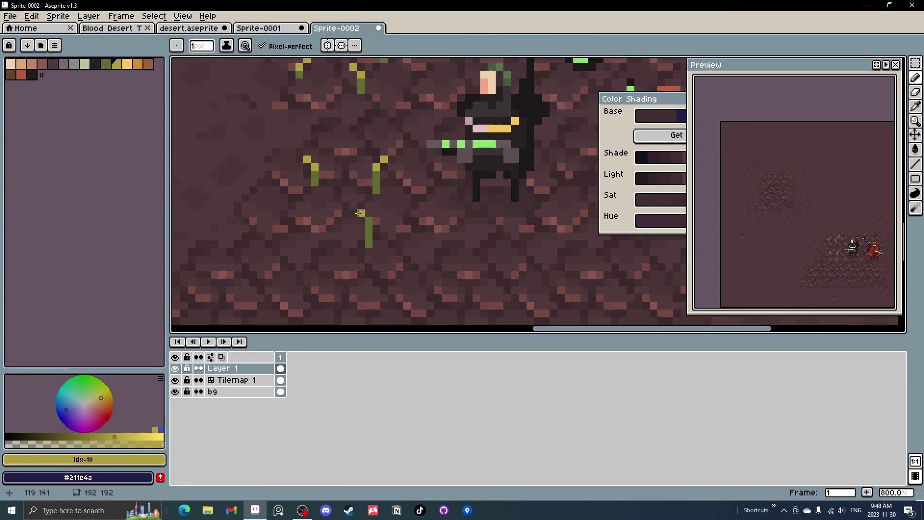
Examine the decorated sprite as a whole and compare it with the single stone tile in Sprite-0001.
{"action": "scroll", "coordinate": [368, 219], "scroll_direction": "down", "scroll_amount": 4}
{"action": "scroll", "coordinate": [435, 208], "scroll_direction": "down", "scroll_amount": 2}
{"action": "scroll", "coordinate": [313, 200], "scroll_direction": "up", "scroll_amount": 1}
{"action": "scroll", "coordinate": [392, 212], "scroll_direction": "down", "scroll_amount": 2}
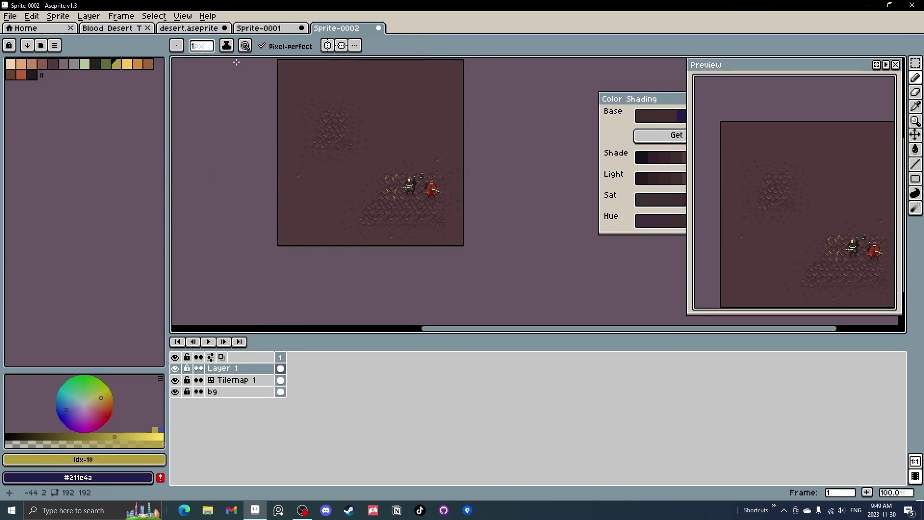
{"action": "left_click", "coordinate": [263, 28]}
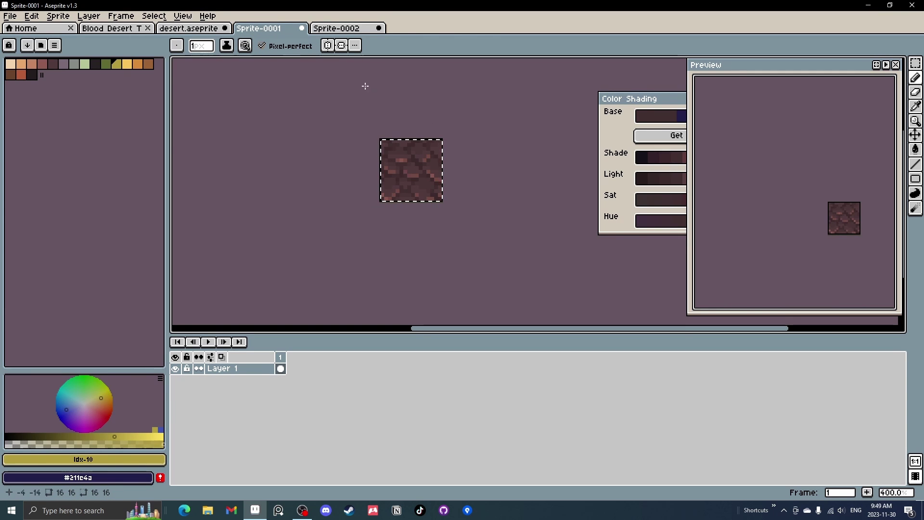
{"action": "left_click", "coordinate": [341, 28]}
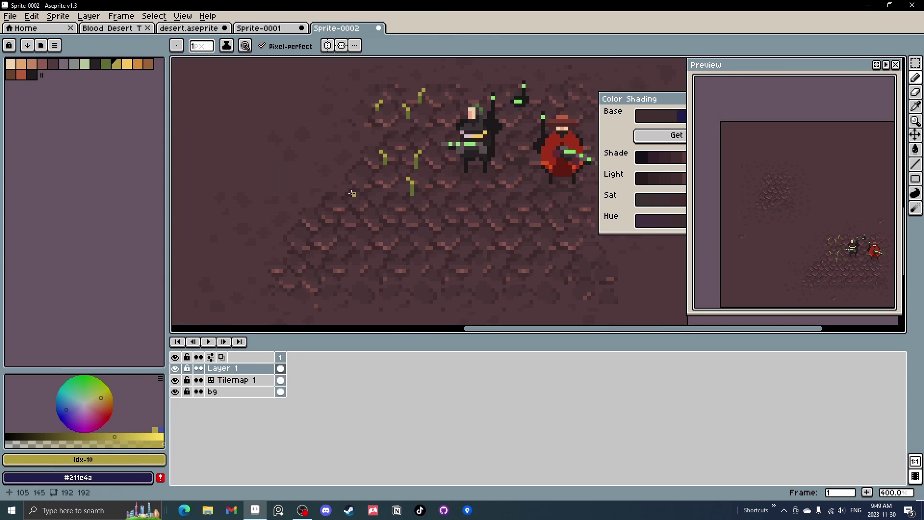
Draw another plant on the larger patch's left slope with a #606b31 stem and a #b19e3f tip.
{"action": "scroll", "coordinate": [339, 188], "scroll_direction": "up", "scroll_amount": 3}
{"action": "key", "text": "i"}
{"action": "left_click", "coordinate": [551, 177]}
{"action": "key", "text": "l"}
{"action": "left_click_drag", "start_coordinate": [342, 178], "coordinate": [343, 207]}
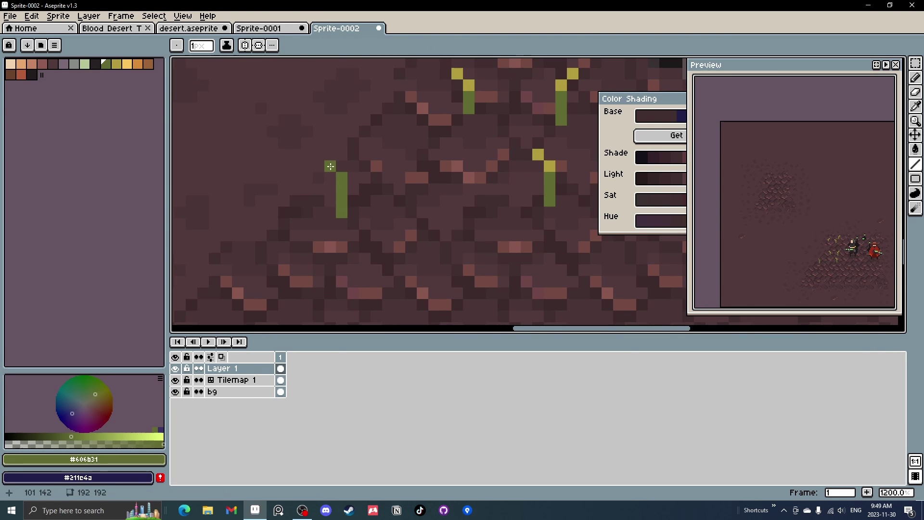
{"action": "key", "text": "i"}
{"action": "left_click", "coordinate": [456, 75]}
{"action": "key", "text": "l"}
{"action": "left_click_drag", "start_coordinate": [330, 166], "coordinate": [342, 178]}
{"action": "left_click_drag", "start_coordinate": [376, 227], "coordinate": [377, 160]}
{"action": "scroll", "coordinate": [420, 170], "scroll_direction": "down", "scroll_amount": 8}
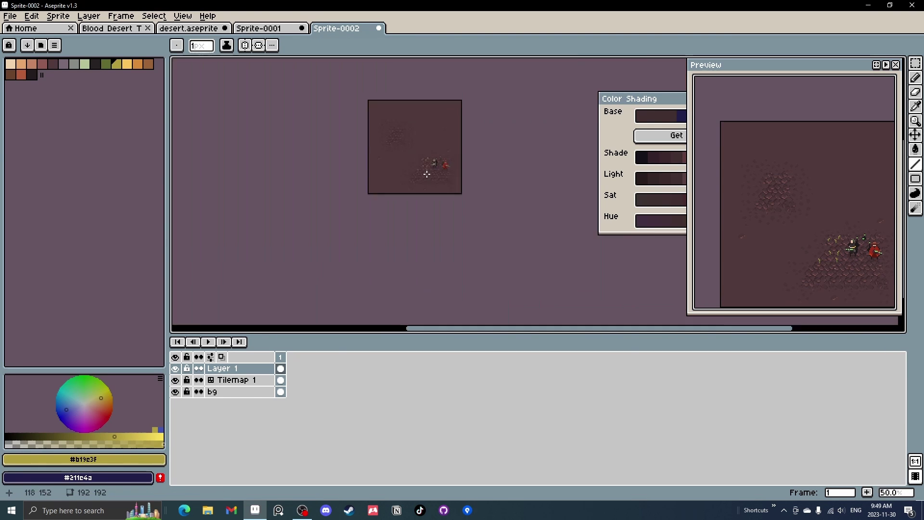
{"action": "scroll", "coordinate": [431, 175], "scroll_direction": "up", "scroll_amount": 2}
{"action": "scroll", "coordinate": [458, 159], "scroll_direction": "down", "scroll_amount": 1}
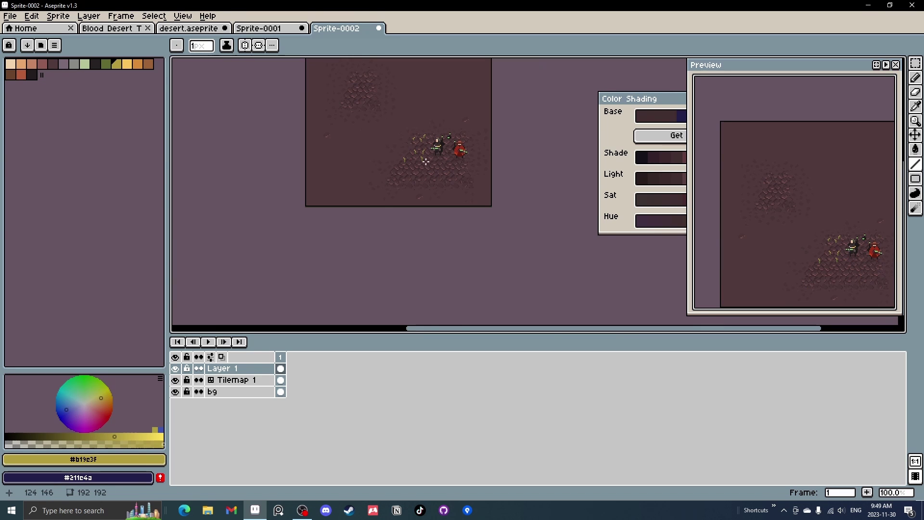
Erase pixels near the original patch's lower edge on Tilemap 1 with the 1 px Eraser and undo the last change.
{"action": "left_click_drag", "start_coordinate": [452, 153], "coordinate": [430, 164]}
{"action": "scroll", "coordinate": [349, 131], "scroll_direction": "up", "scroll_amount": 3}
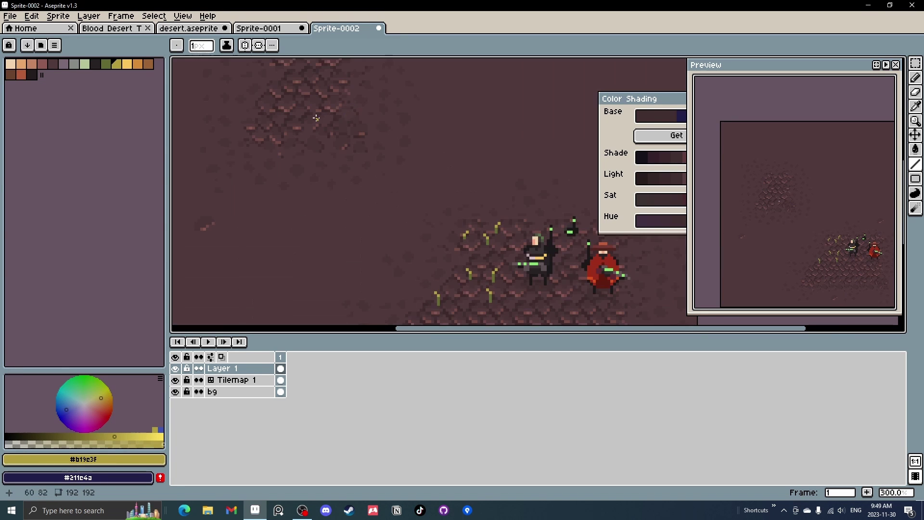
{"action": "scroll", "coordinate": [324, 109], "scroll_direction": "up", "scroll_amount": 8}
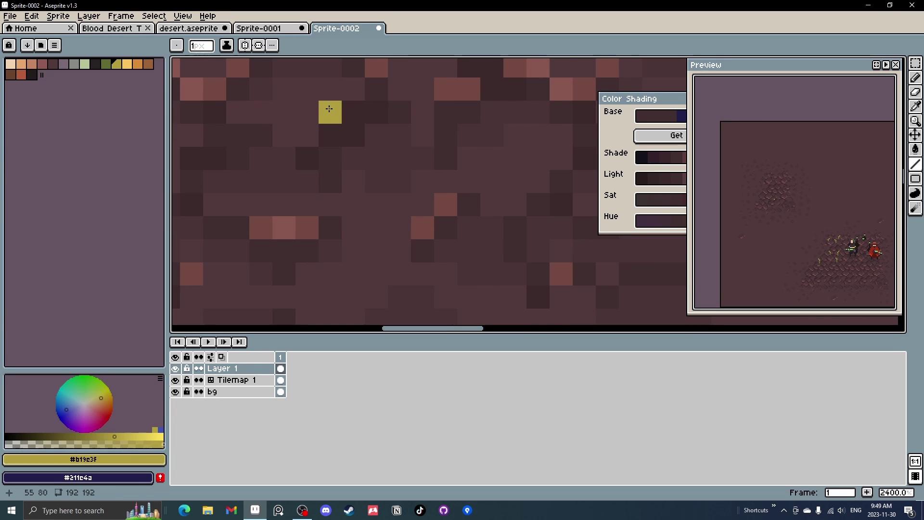
{"action": "scroll", "coordinate": [329, 108], "scroll_direction": "down", "scroll_amount": 3}
{"action": "left_click", "coordinate": [284, 380]}
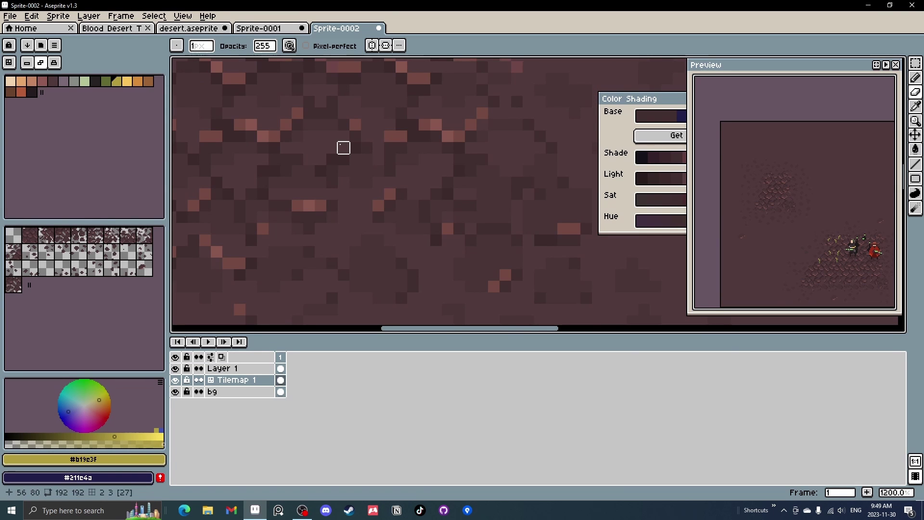
{"action": "scroll", "coordinate": [468, 192], "scroll_direction": "down", "scroll_amount": 8}
{"action": "scroll", "coordinate": [470, 194], "scroll_direction": "down", "scroll_amount": 1}
{"action": "scroll", "coordinate": [470, 194], "scroll_direction": "up", "scroll_amount": 2}
{"action": "key", "text": "ctrl+z"}
{"action": "left_click_drag", "start_coordinate": [497, 255], "coordinate": [403, 212]}
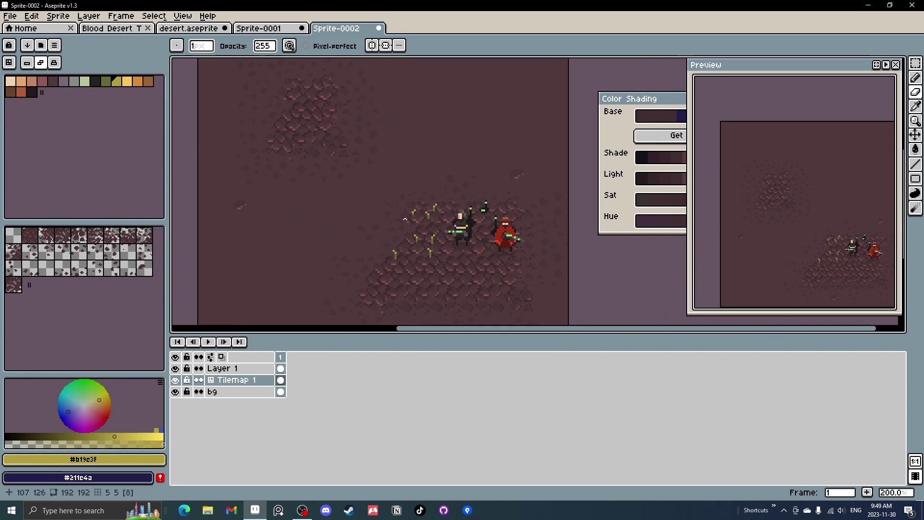
{"action": "left_click_drag", "start_coordinate": [435, 262], "coordinate": [443, 198]}
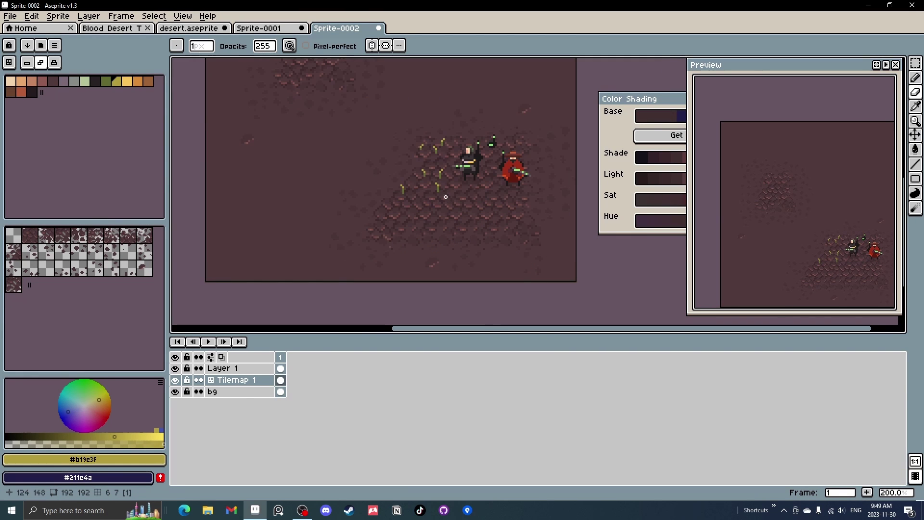